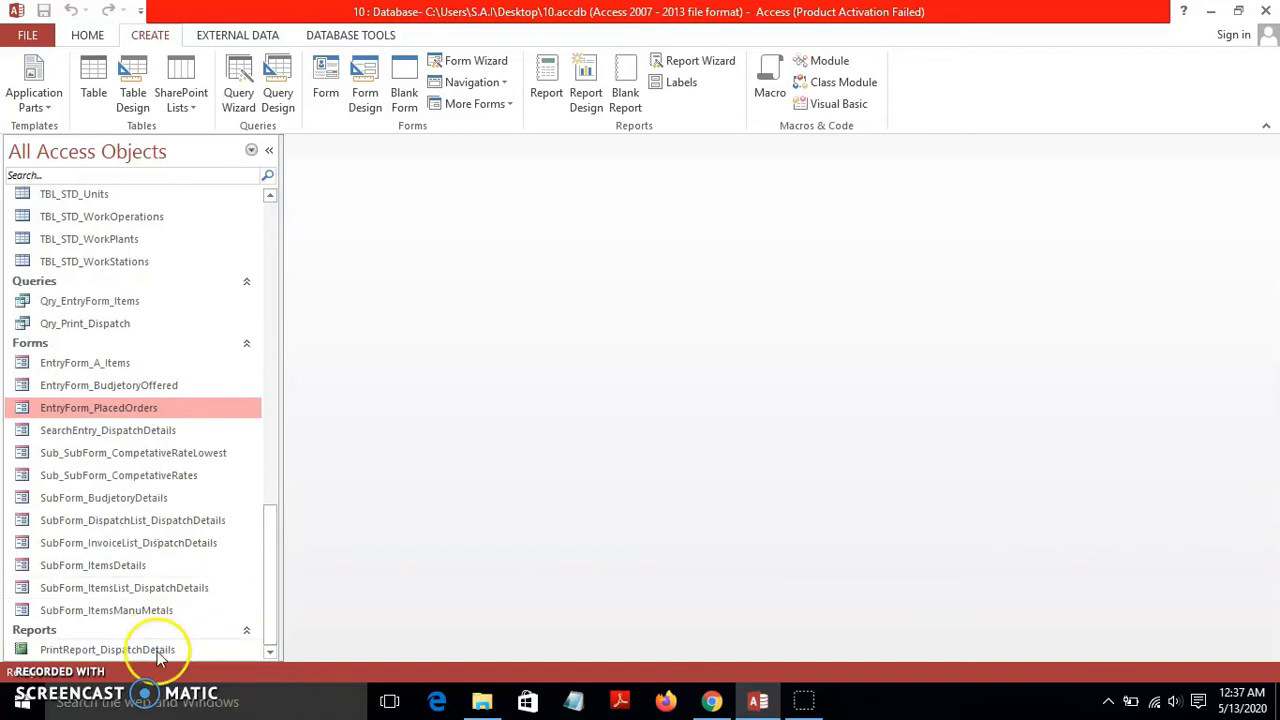
left_click(157, 650)
left_click_drag(269, 622, 277, 231)
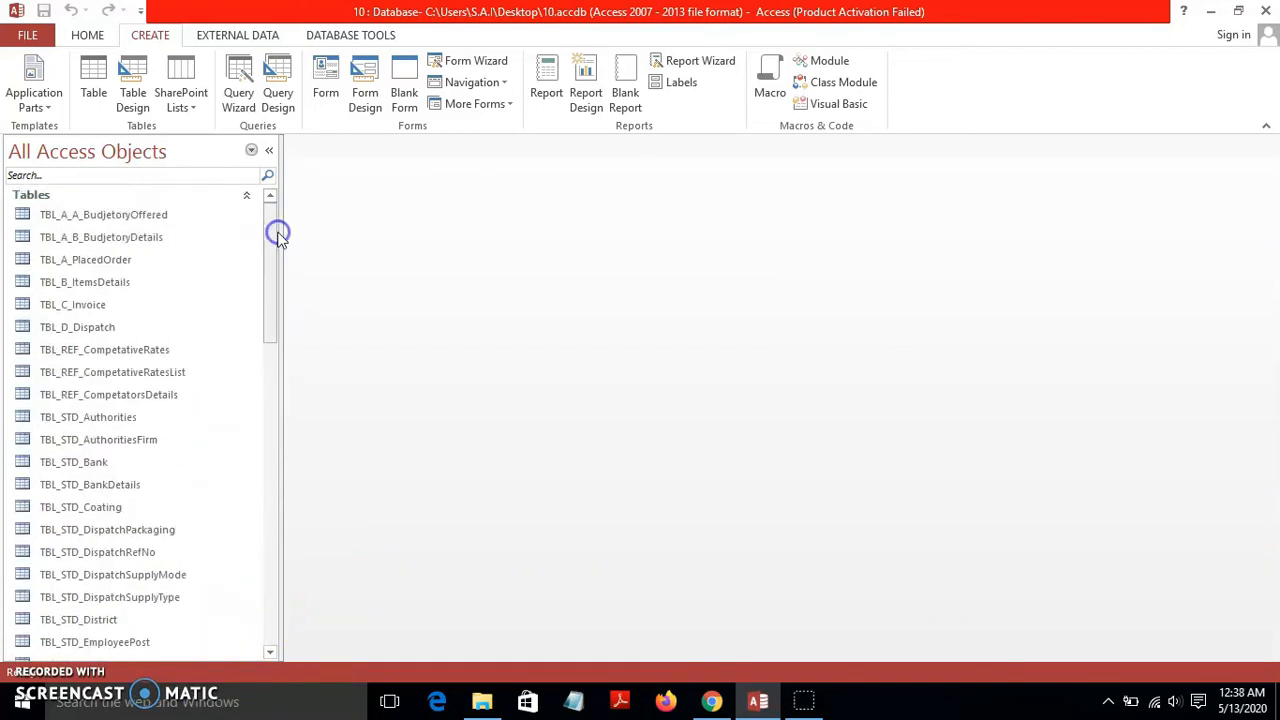
left_click(88, 38)
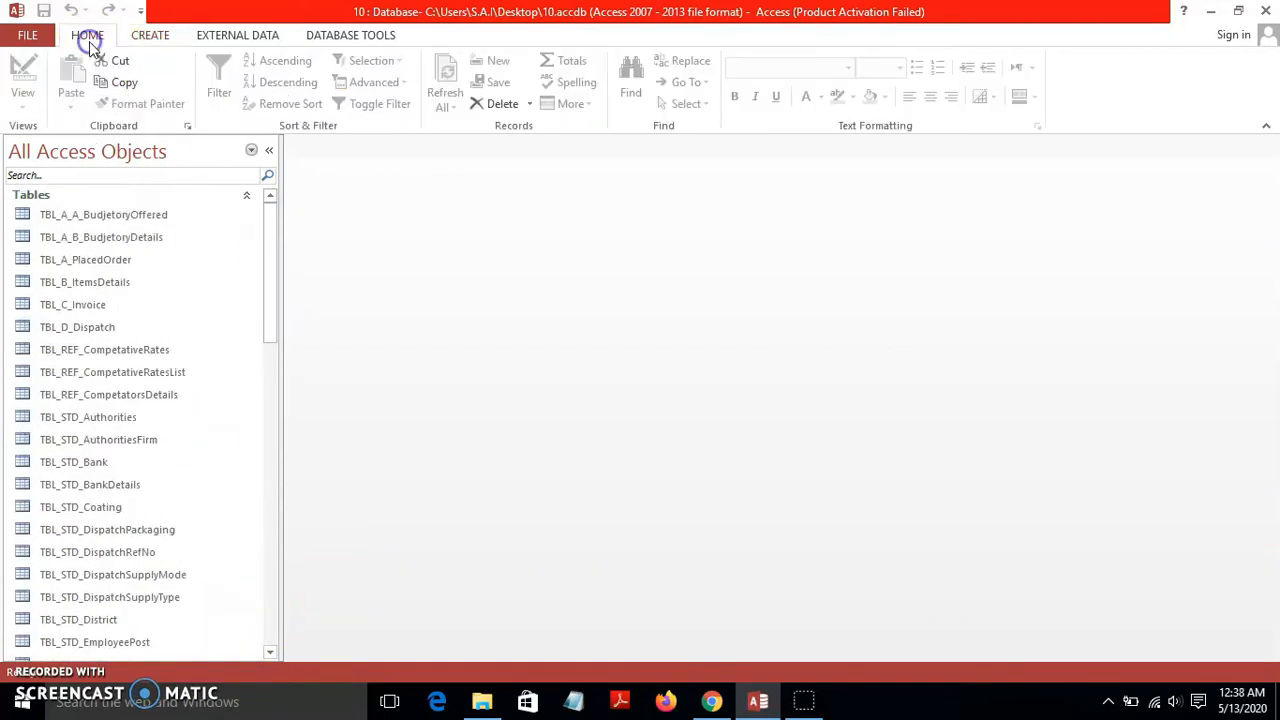
Start a blank report in Design view, collapse its page header and close it without saving.
left_click(155, 36)
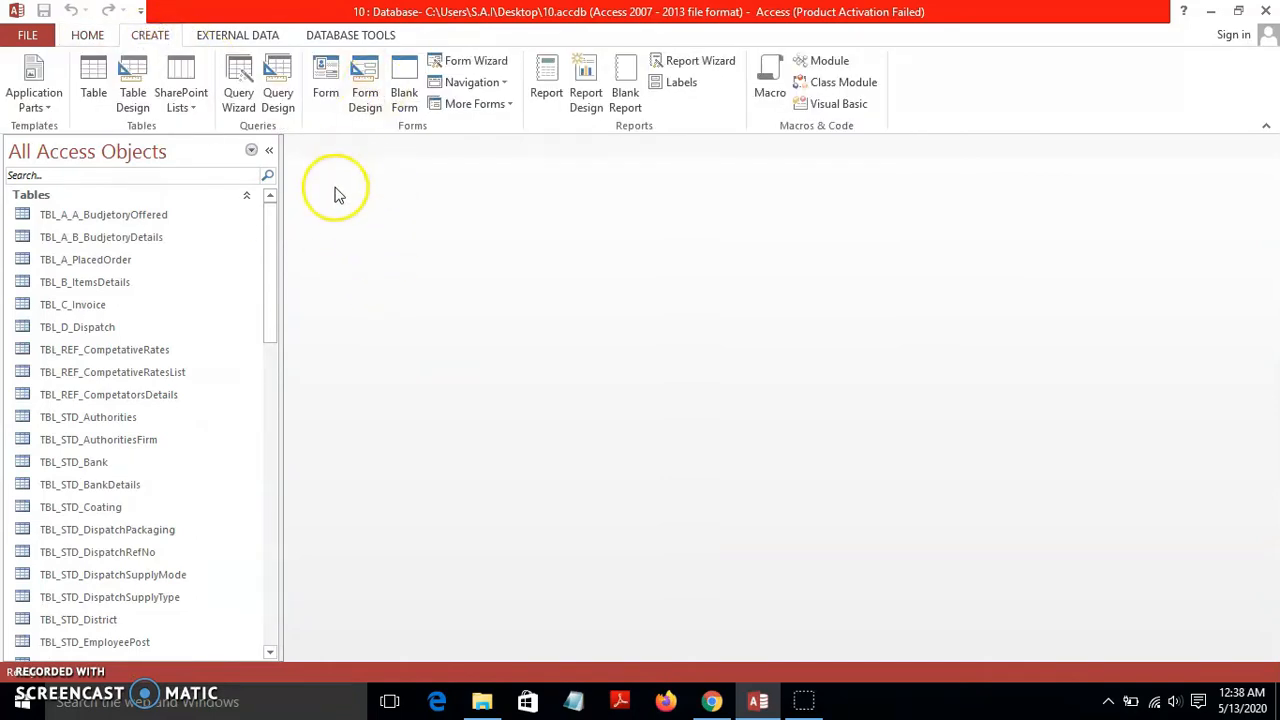
left_click(585, 94)
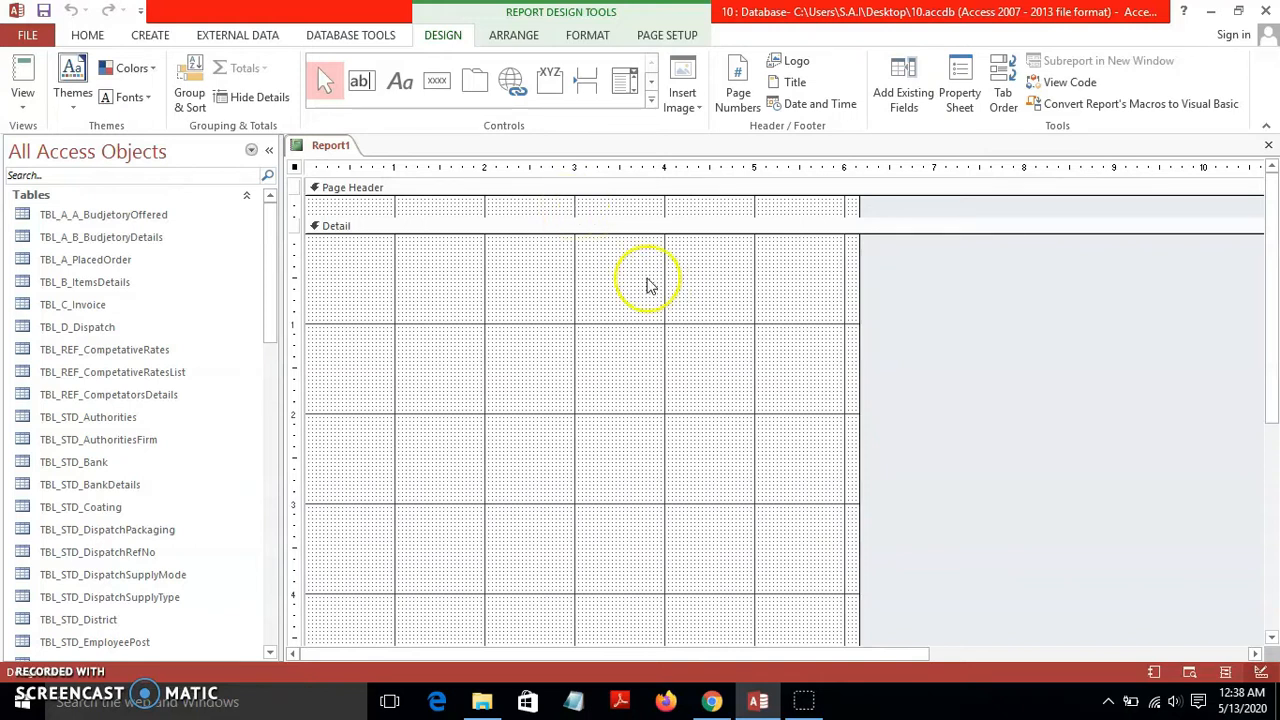
left_click(461, 217)
left_click_drag(463, 192, 463, 193)
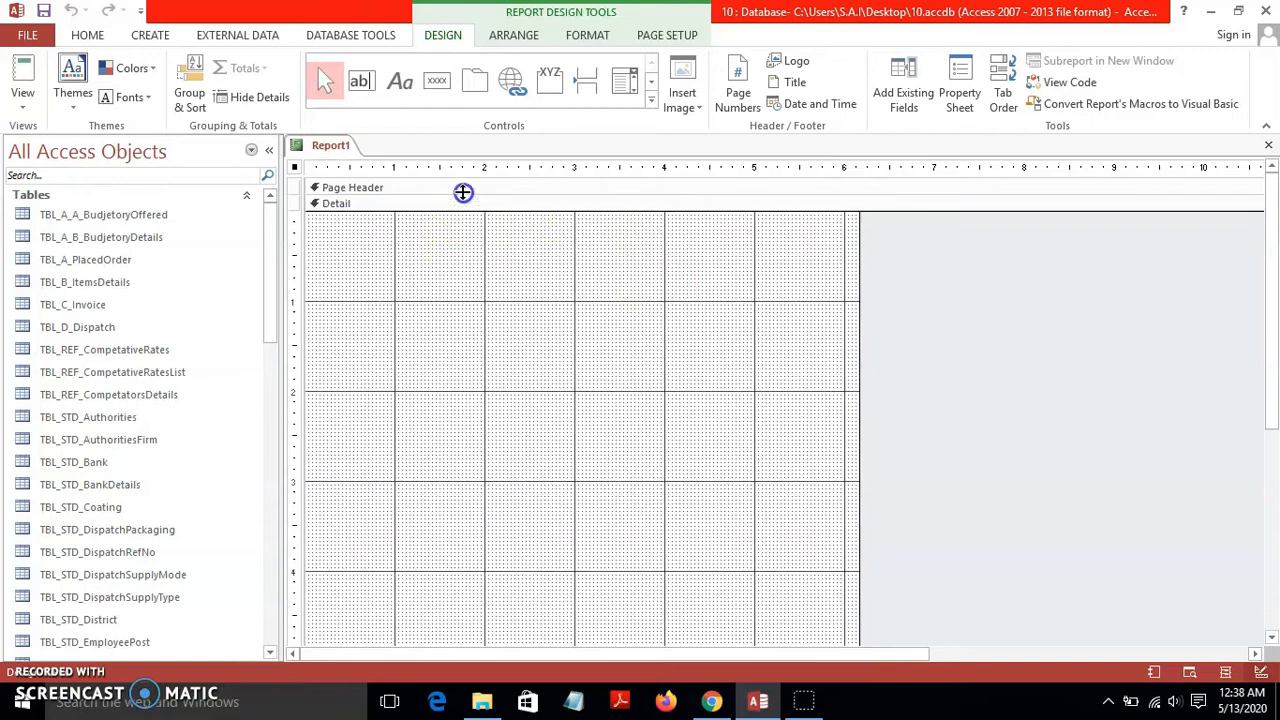
left_click(1268, 145)
left_click(674, 403)
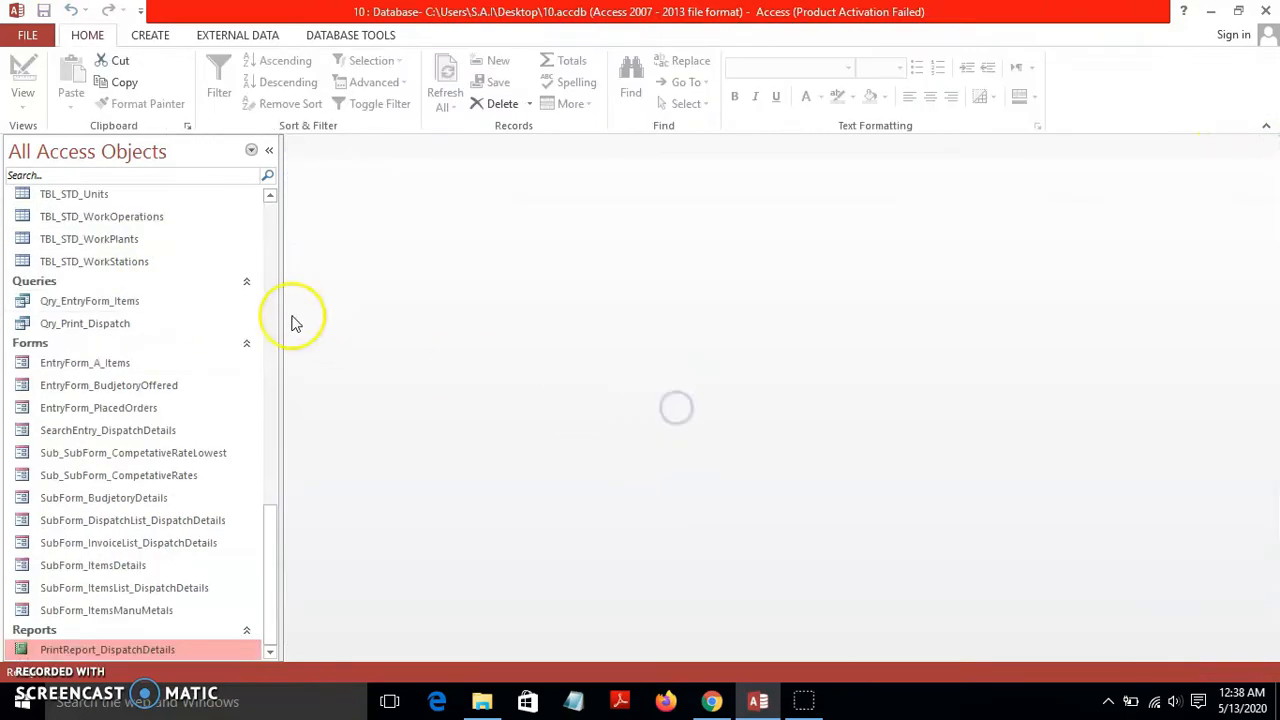
Try to generate an automatic report from the Qry_EntryForm_Items query without supplying its search parameter.
left_click(138, 325)
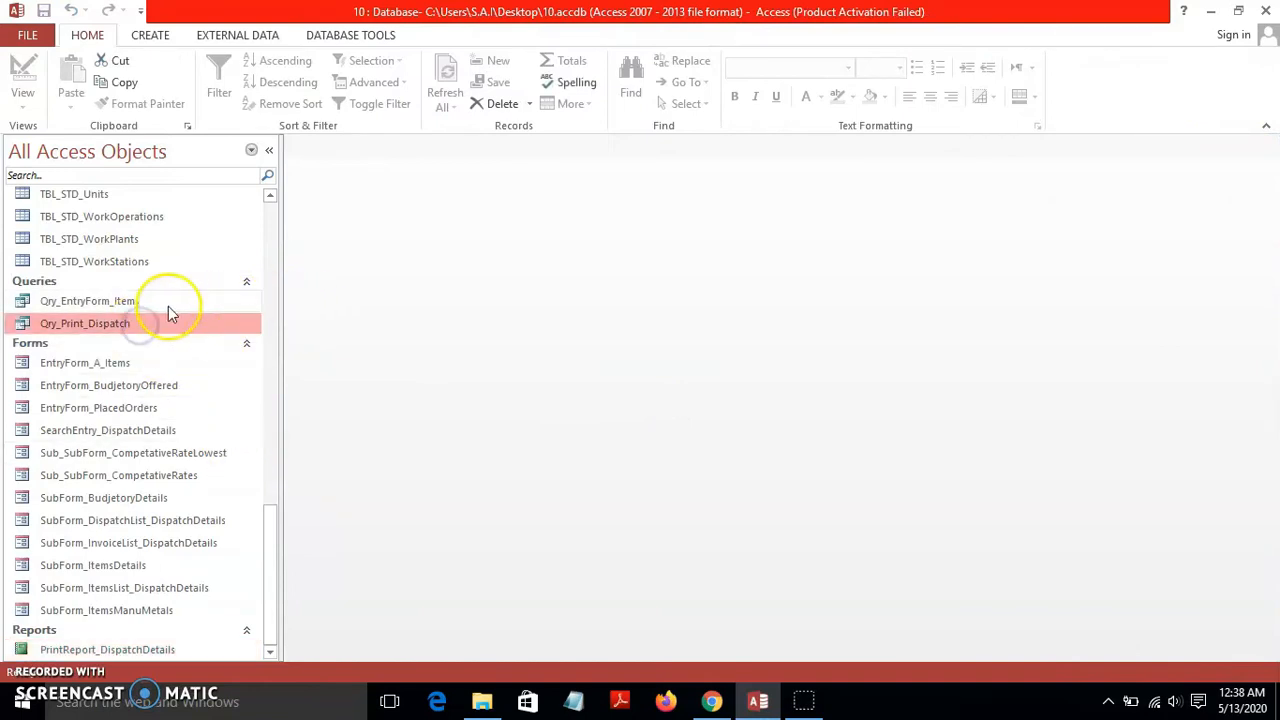
left_click(166, 304)
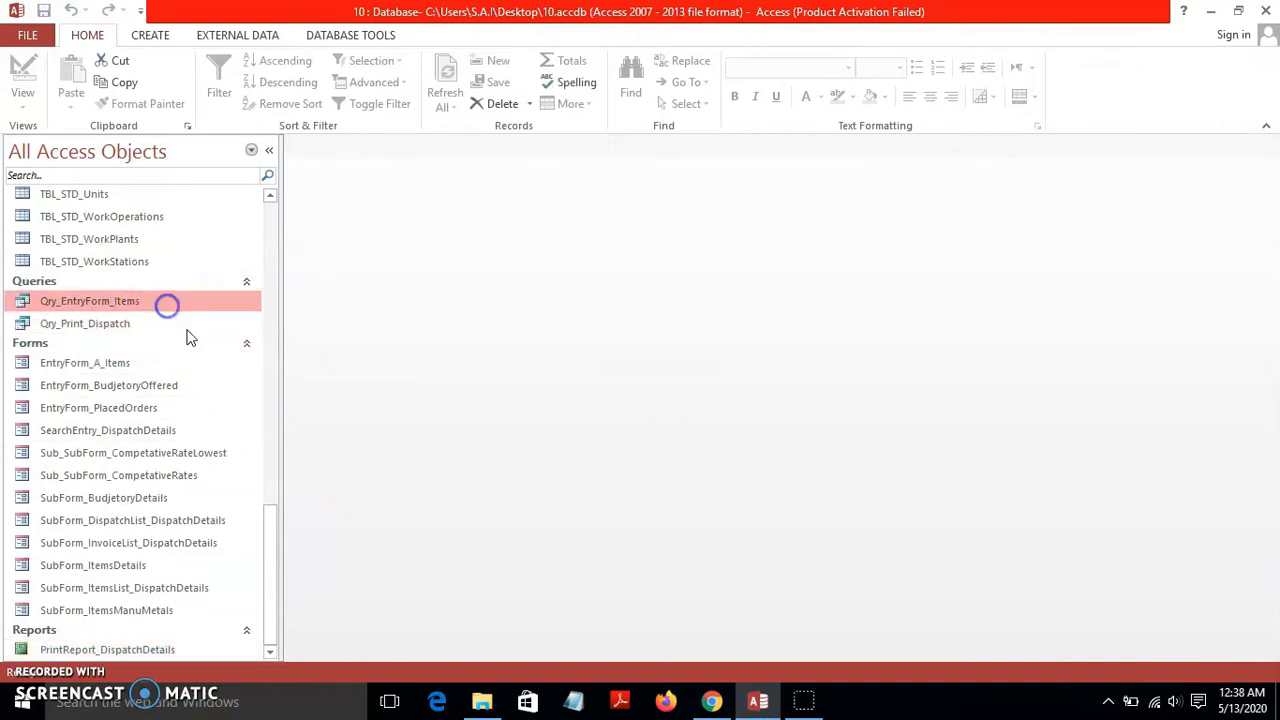
left_click(155, 36)
left_click(547, 88)
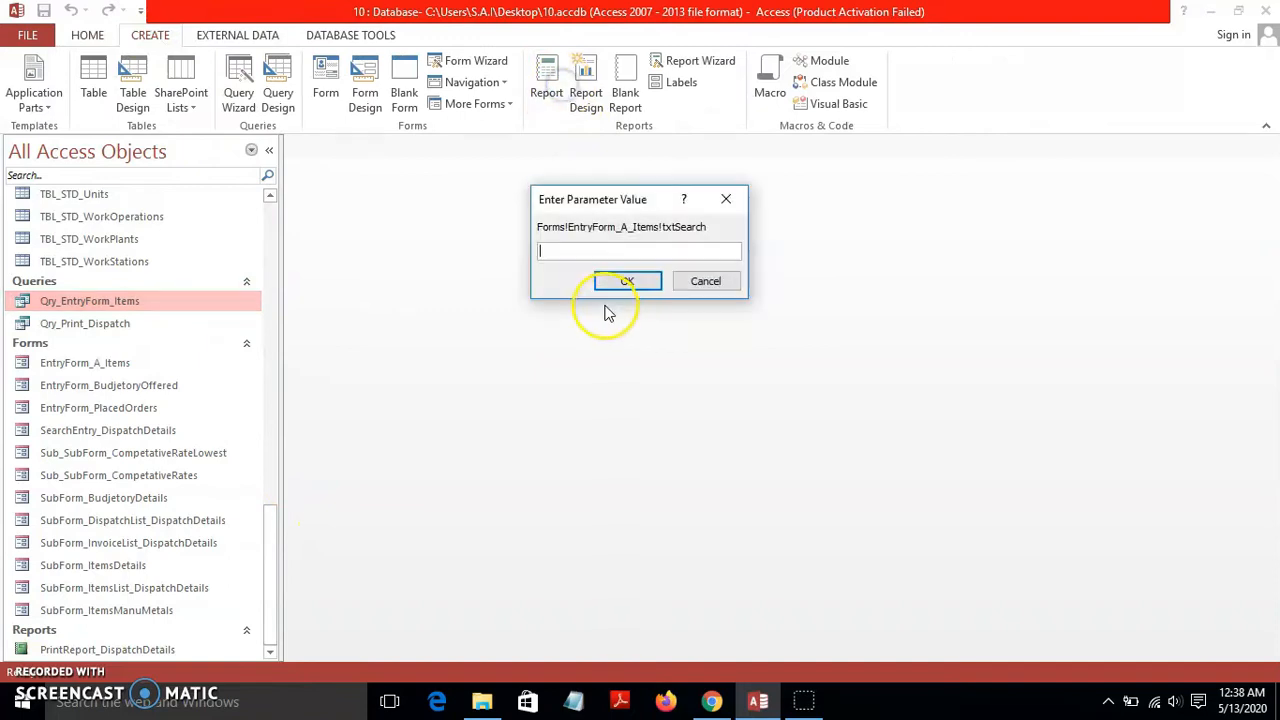
left_click(705, 282)
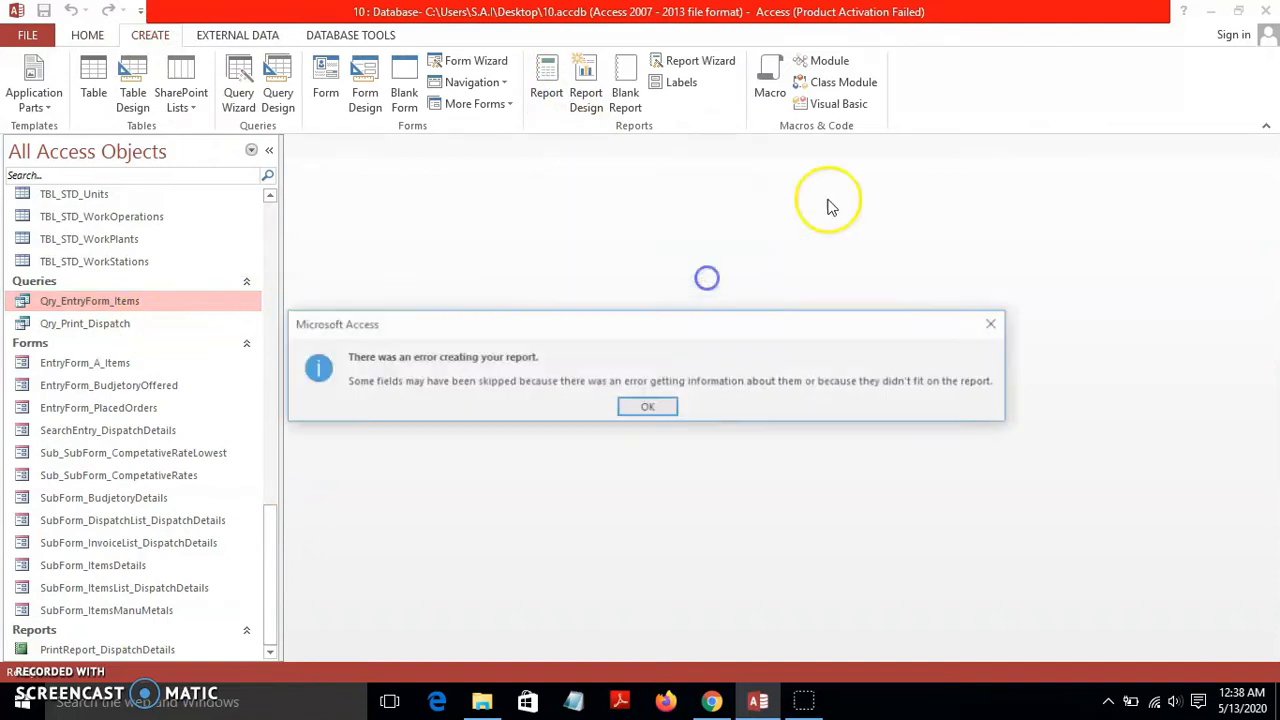
left_click(648, 408)
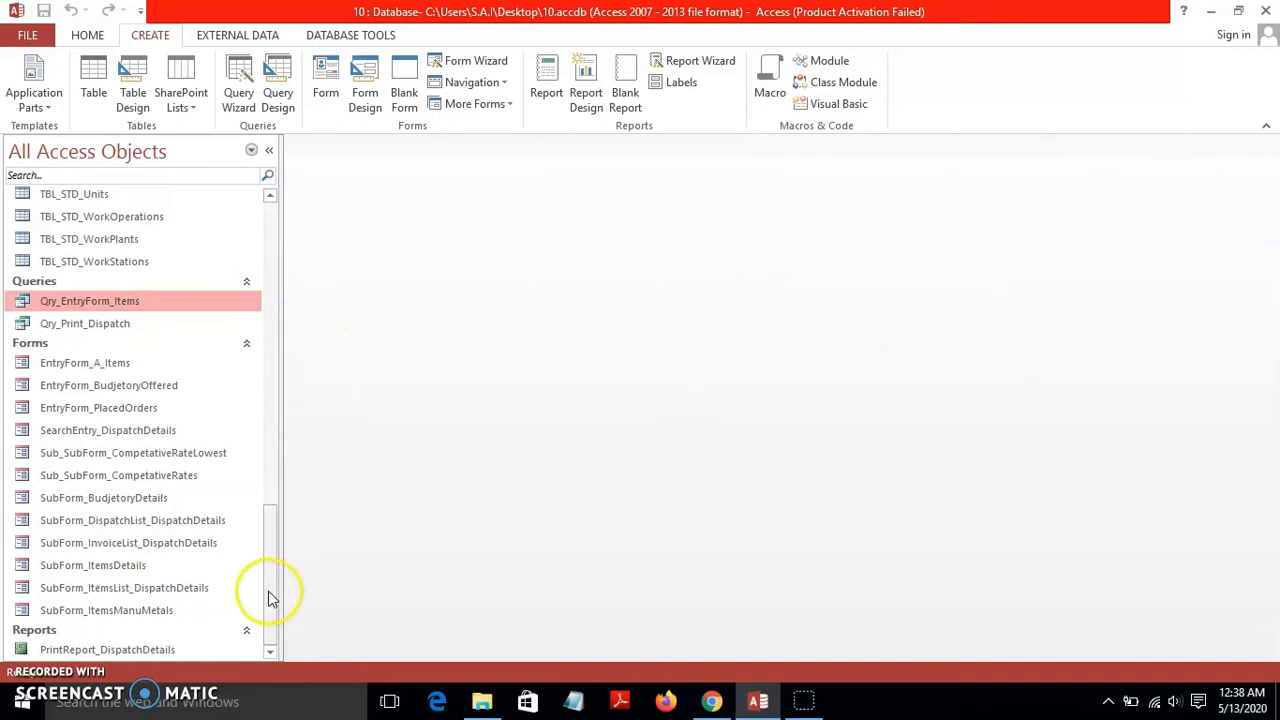
Look through the records of the TBL_STD_LetterHead and TBL_A_PlacedOrder tables, closing each one after viewing.
left_click_drag(271, 591, 278, 468)
double_click(114, 194)
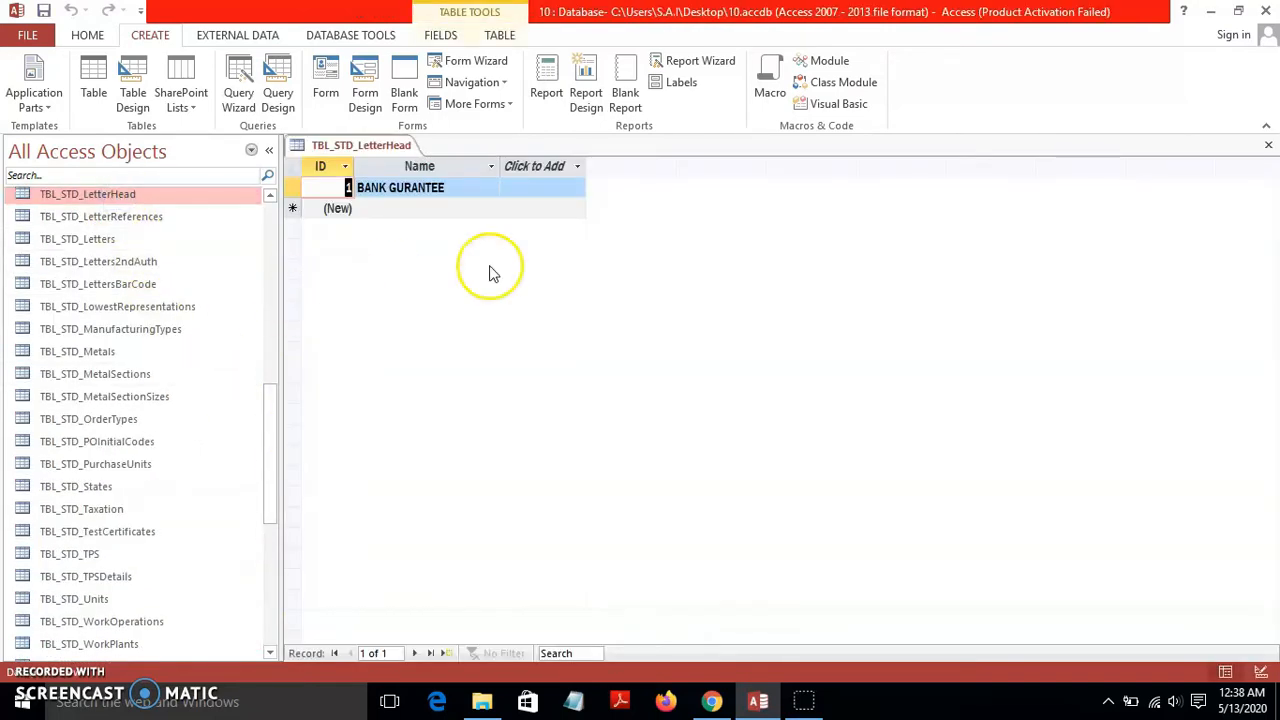
left_click(1268, 145)
left_click_drag(270, 458, 270, 200)
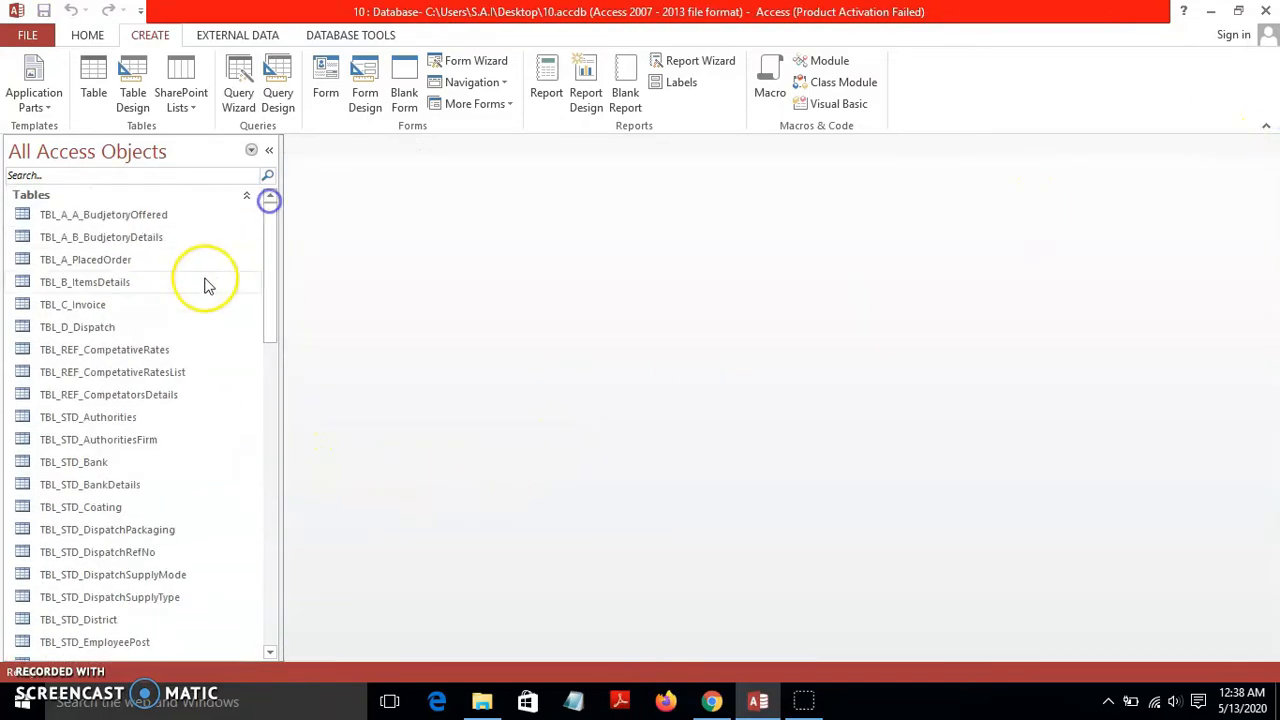
double_click(120, 260)
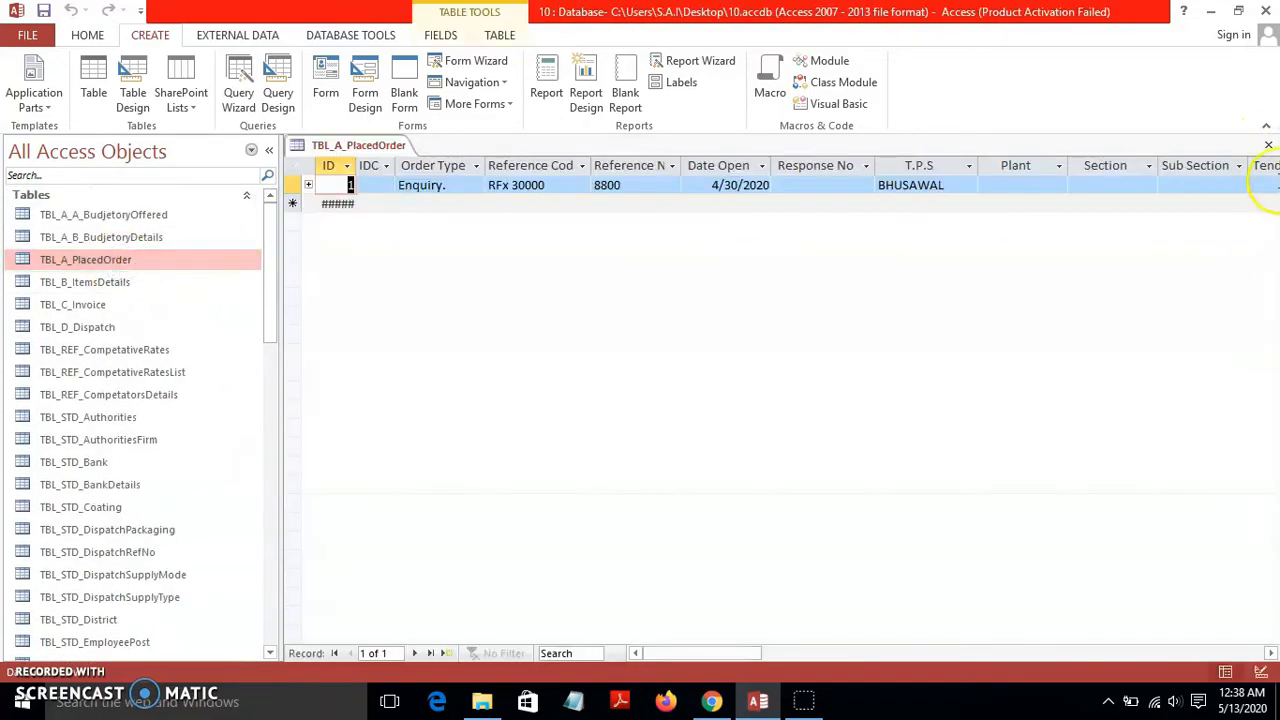
left_click(1269, 146)
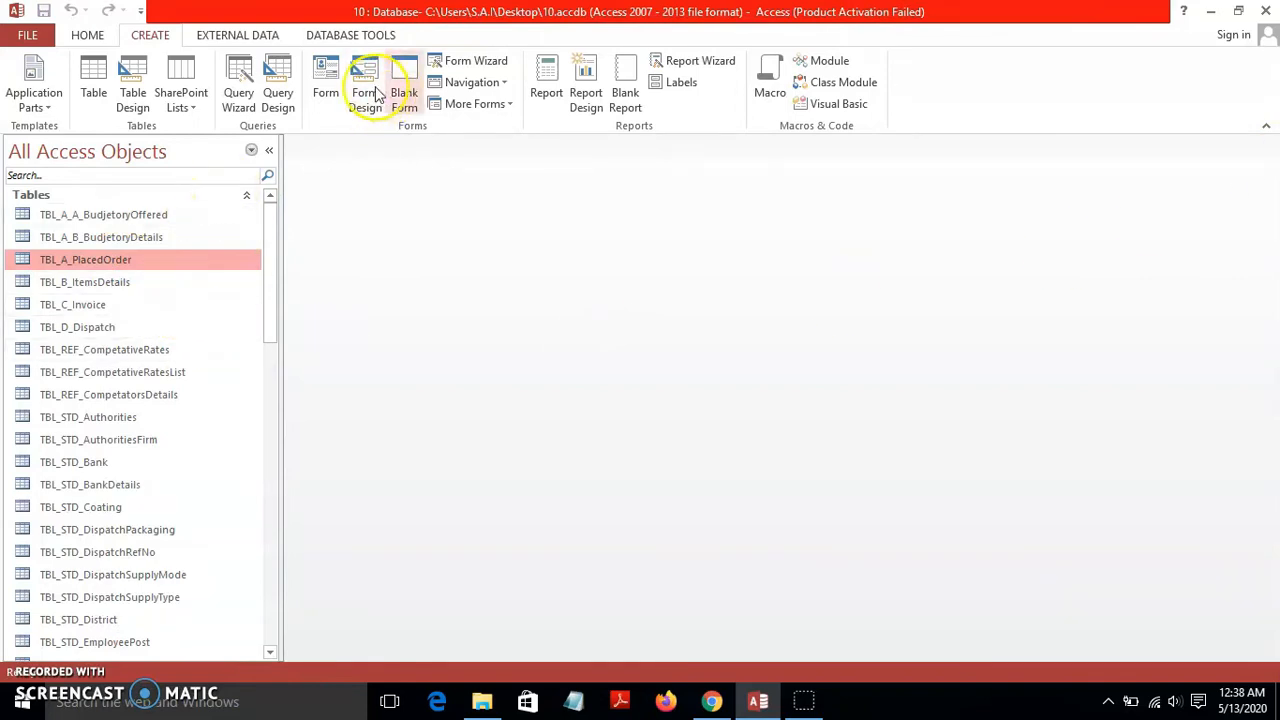
Generate an automatic report from the TBL_A_PlacedOrder table, look at its layout and close it without saving.
left_click(541, 66)
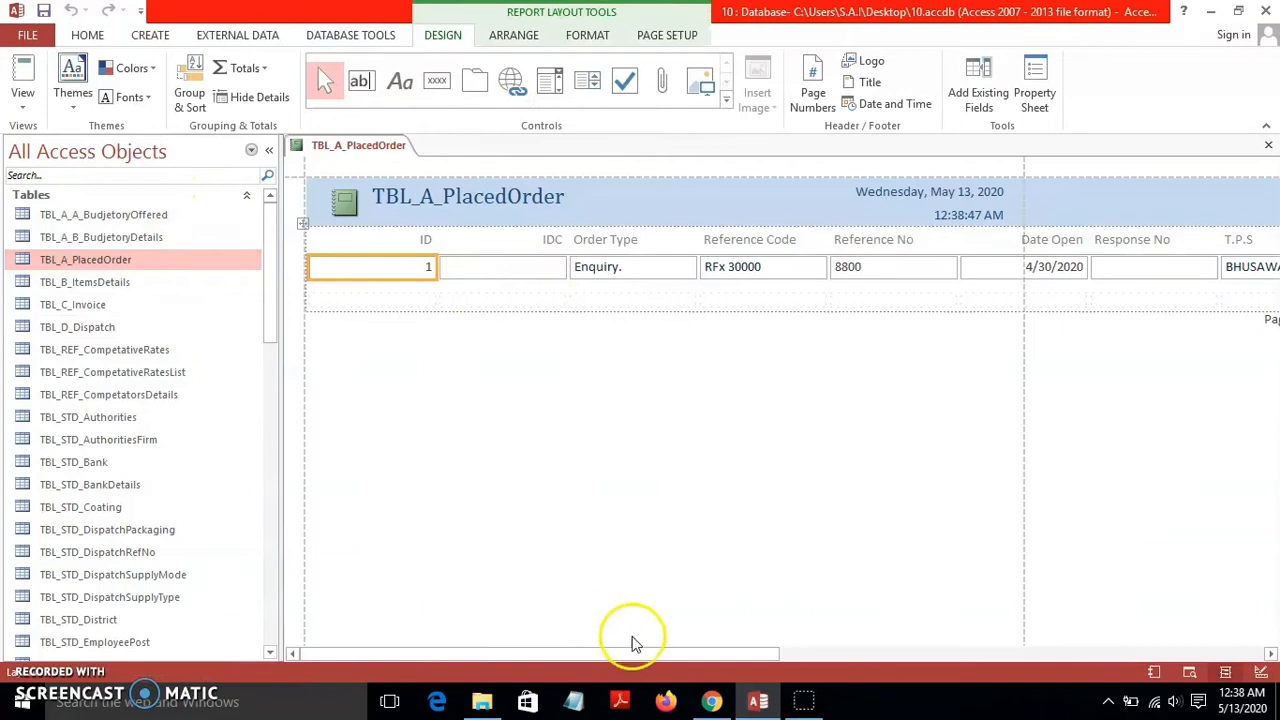
left_click_drag(631, 654, 409, 646)
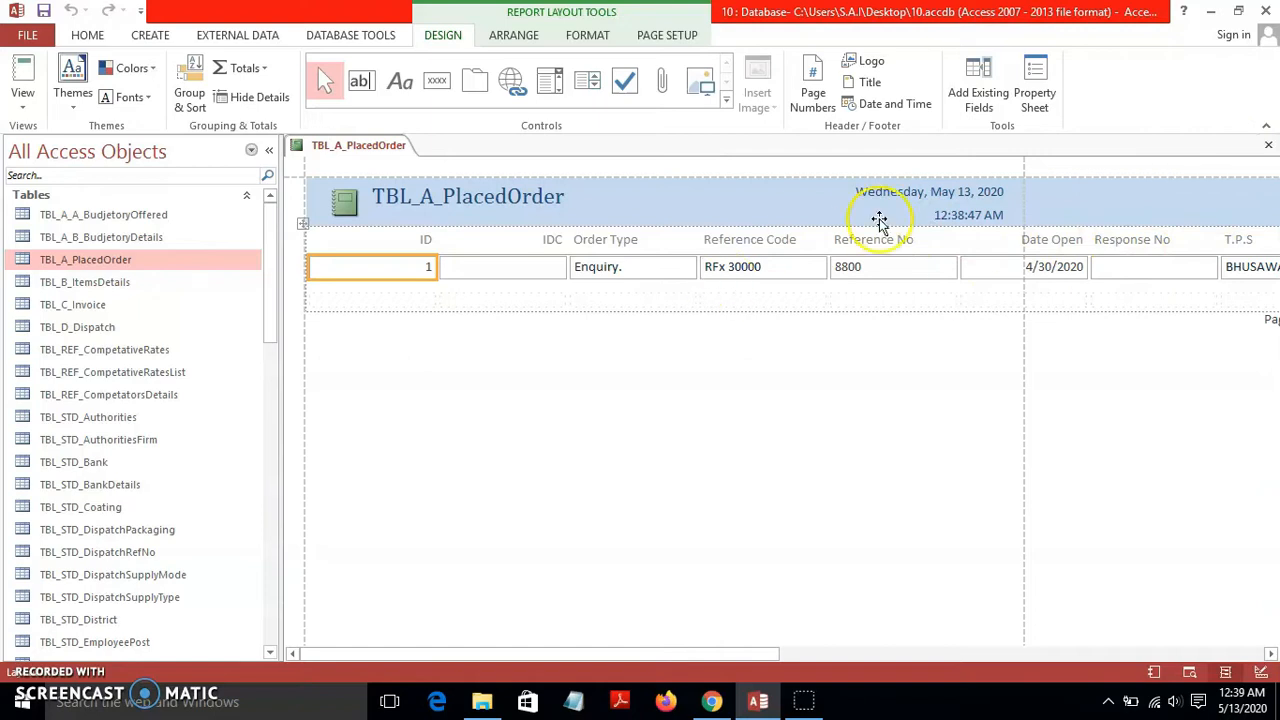
left_click(1271, 147)
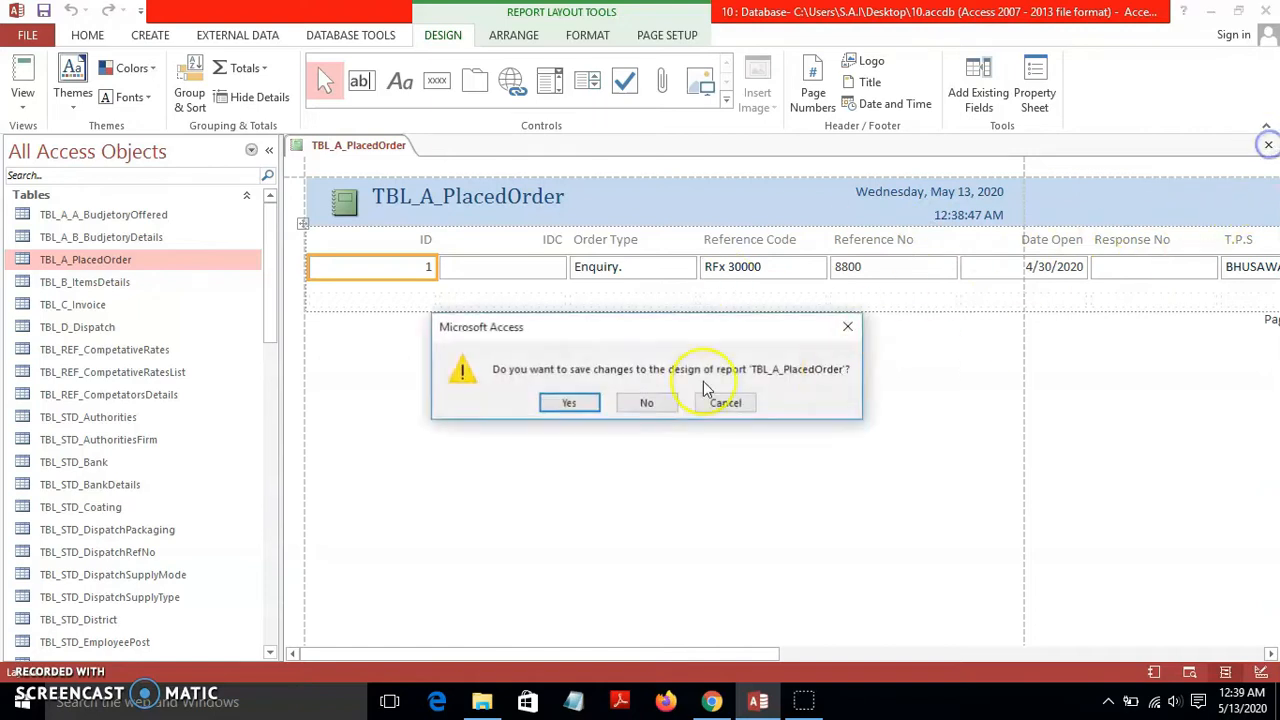
left_click(640, 402)
Open the Report Wizard for the TBL_A_PlacedOrder table and cancel it.
left_click_drag(271, 251, 270, 206)
left_click(148, 35)
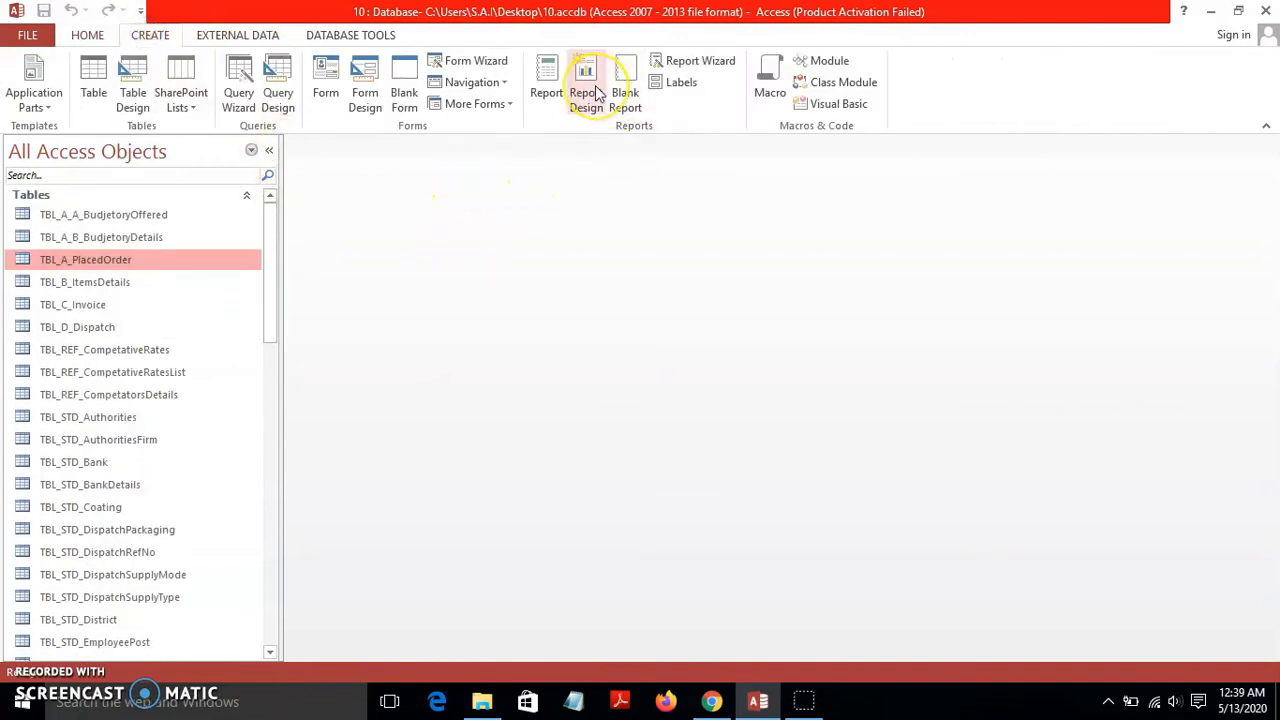
left_click(687, 63)
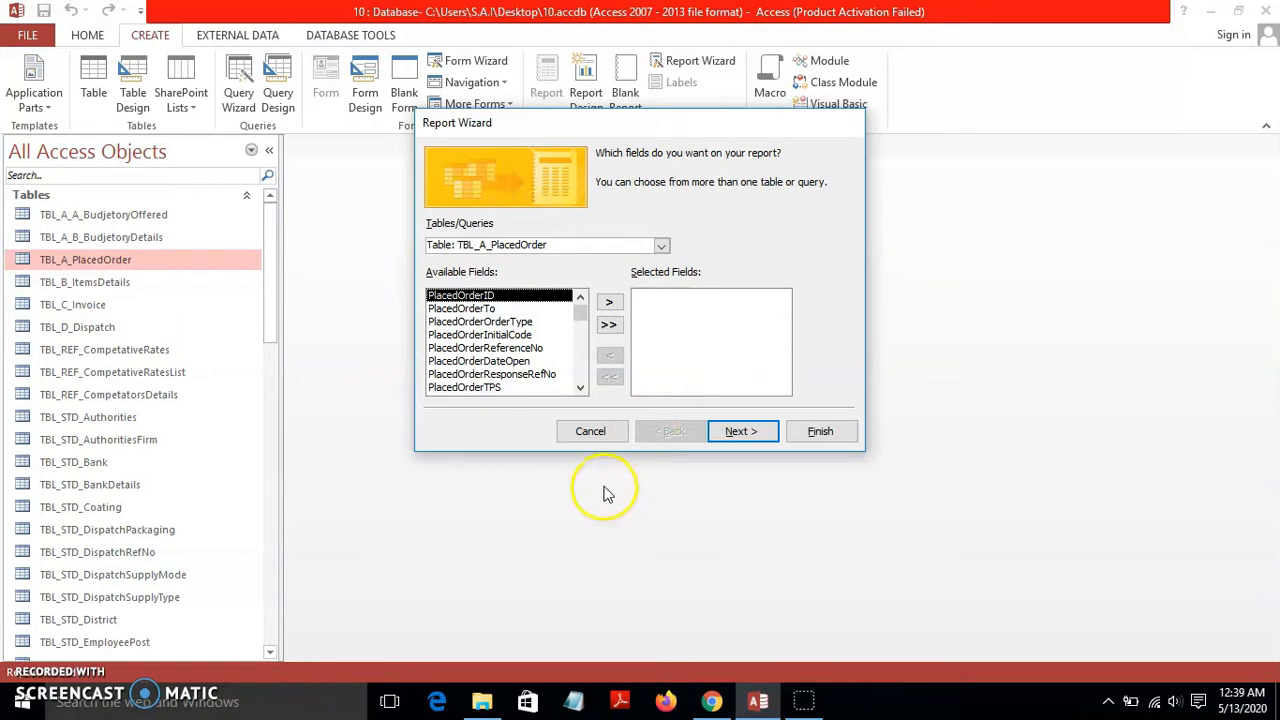
left_click(599, 433)
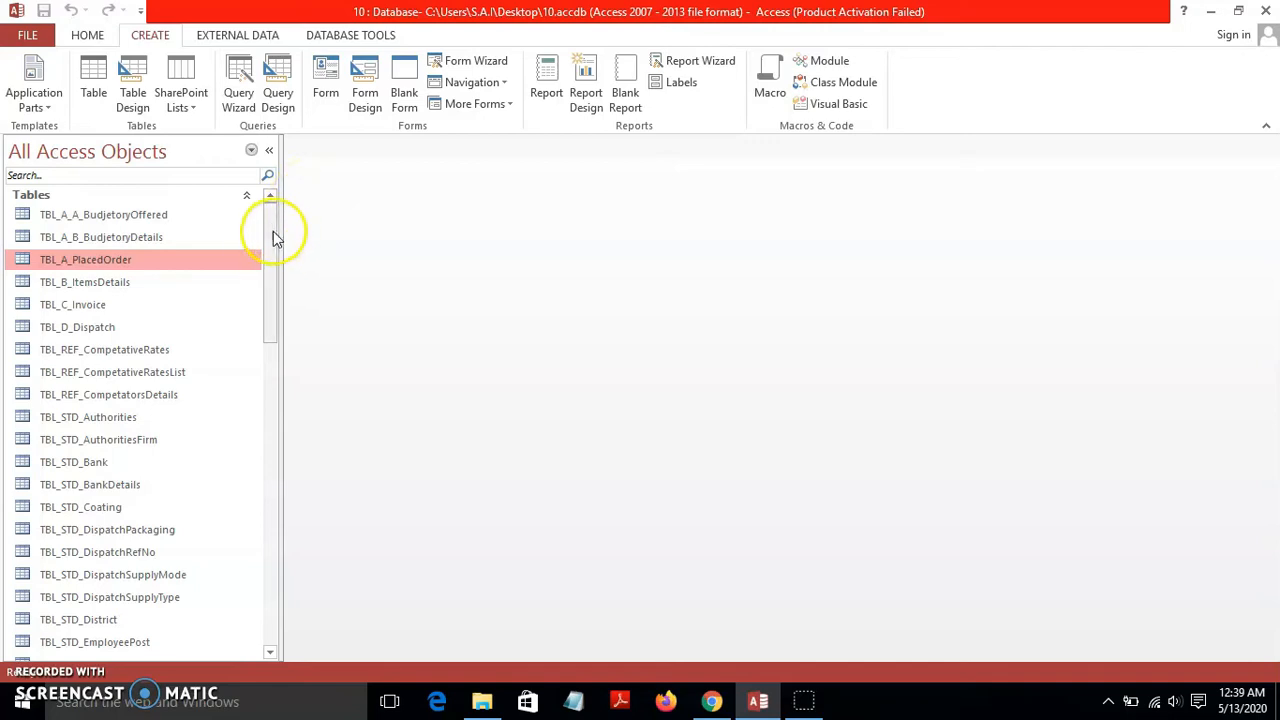
Create a blank report in Design view and enlarge its page header section.
left_click(595, 90)
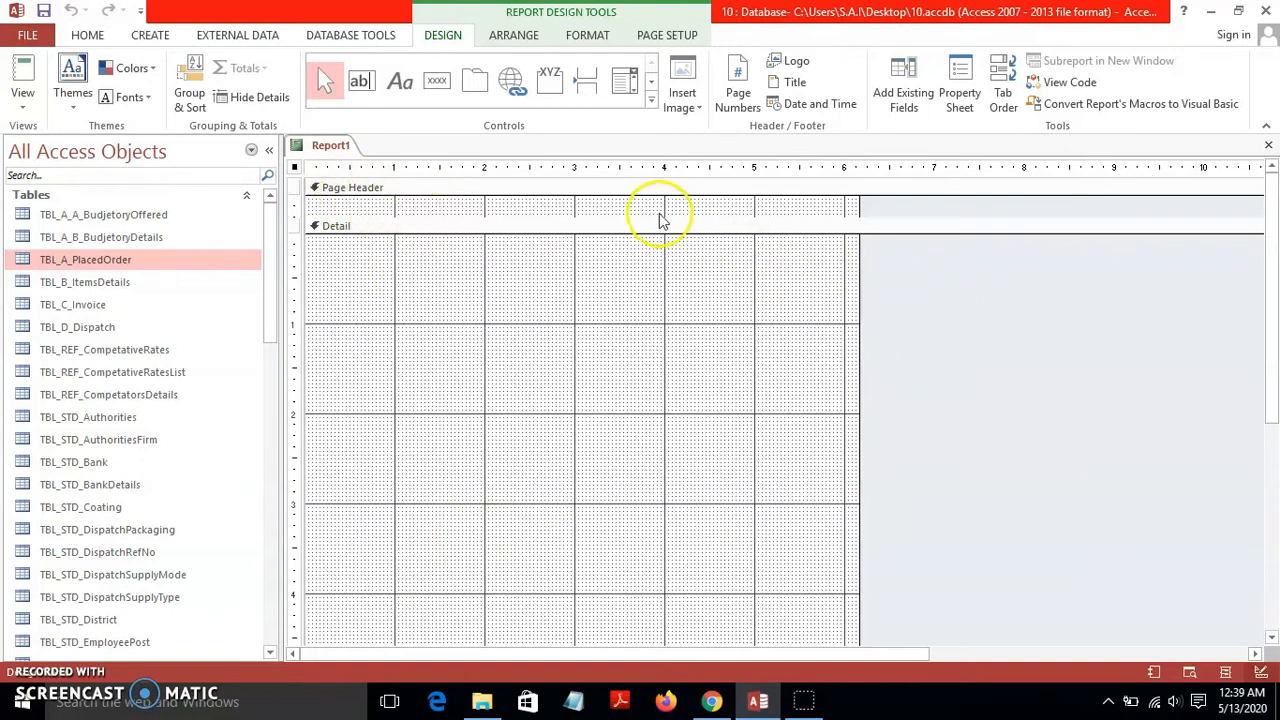
left_click_drag(652, 214, 657, 260)
Try placing the SAI Logo image in the page header and undo the insertion.
left_click(690, 108)
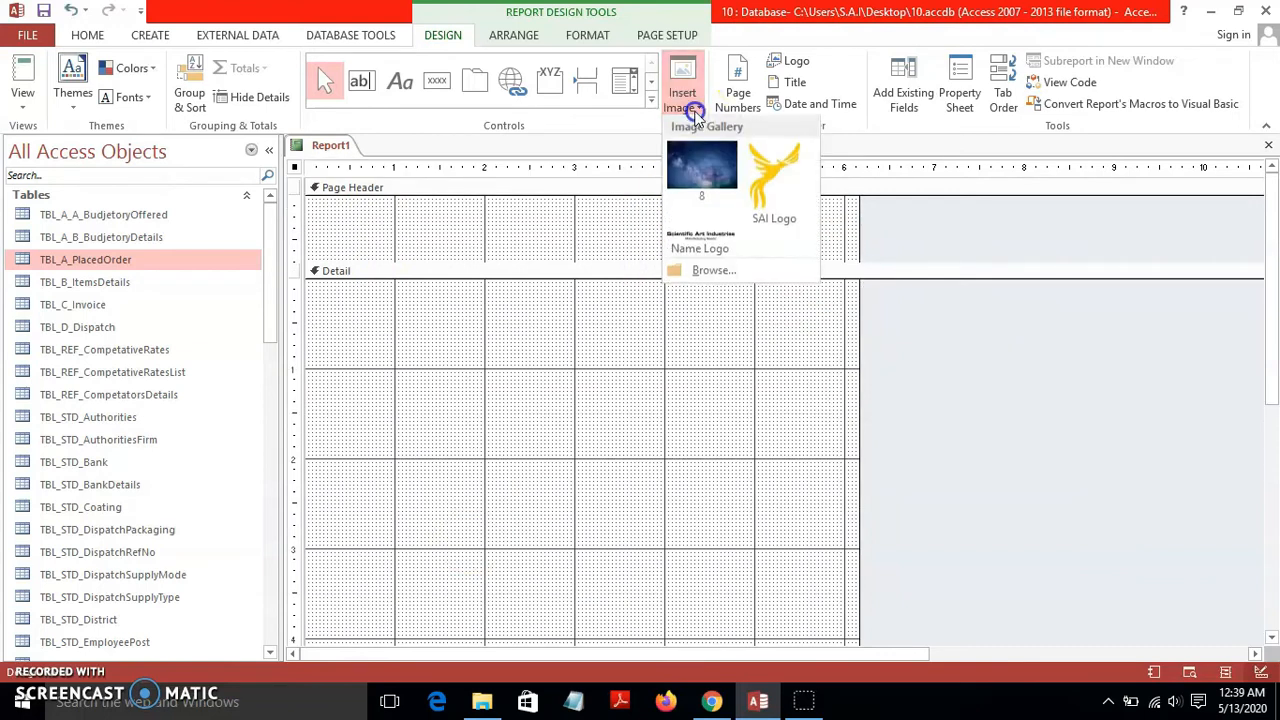
left_click(770, 200)
left_click(594, 214)
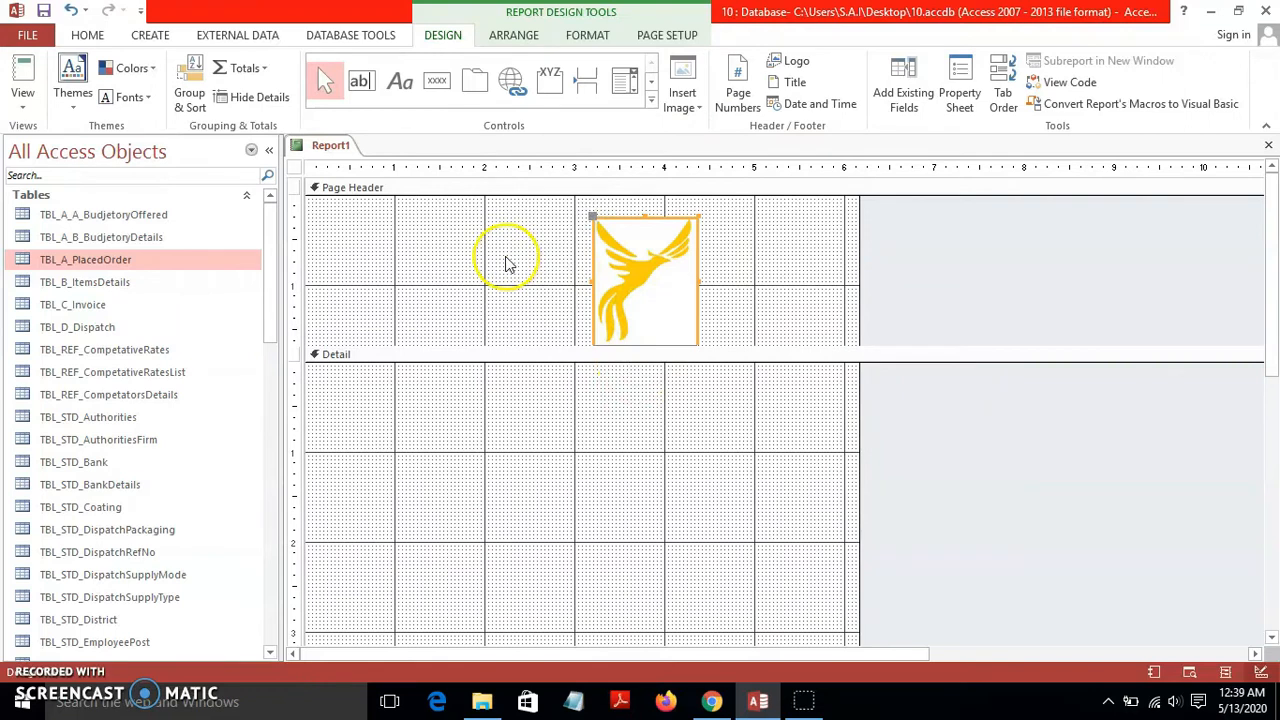
key("ctrl+z")
Collapse the page header and set the report's record source to TBL_A_PlacedOrder.
left_click_drag(582, 264, 577, 193)
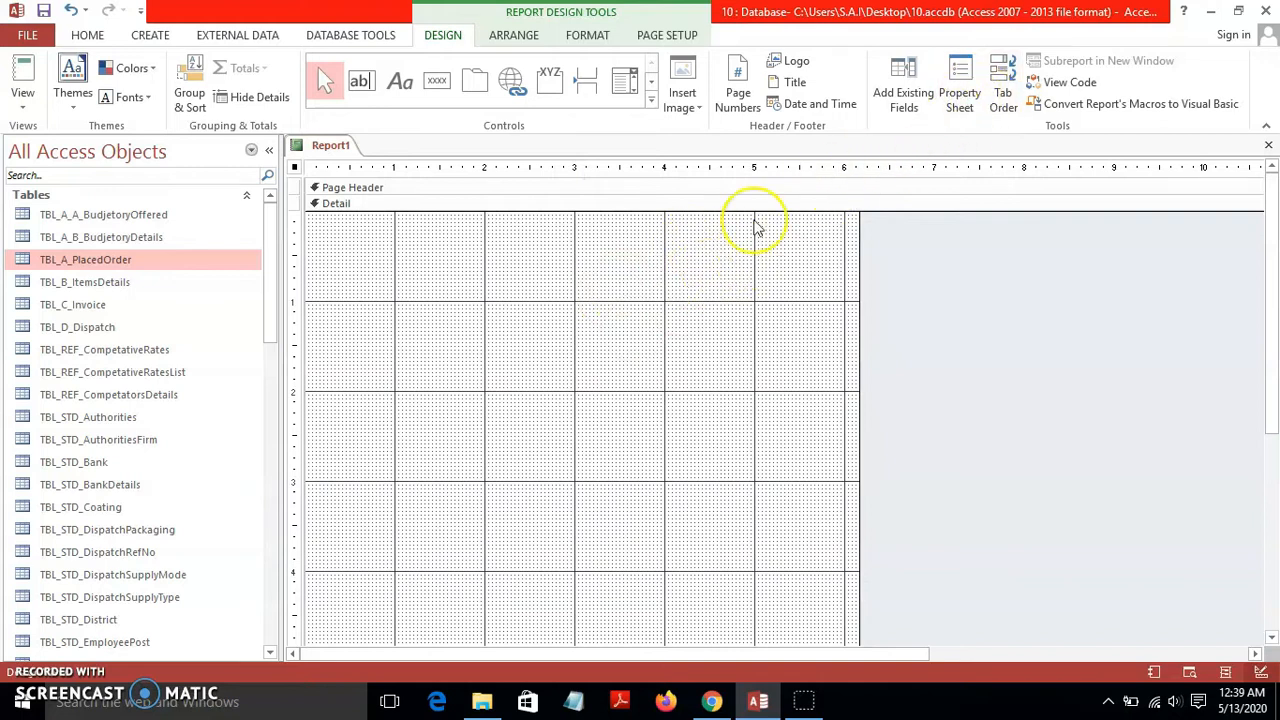
left_click(958, 92)
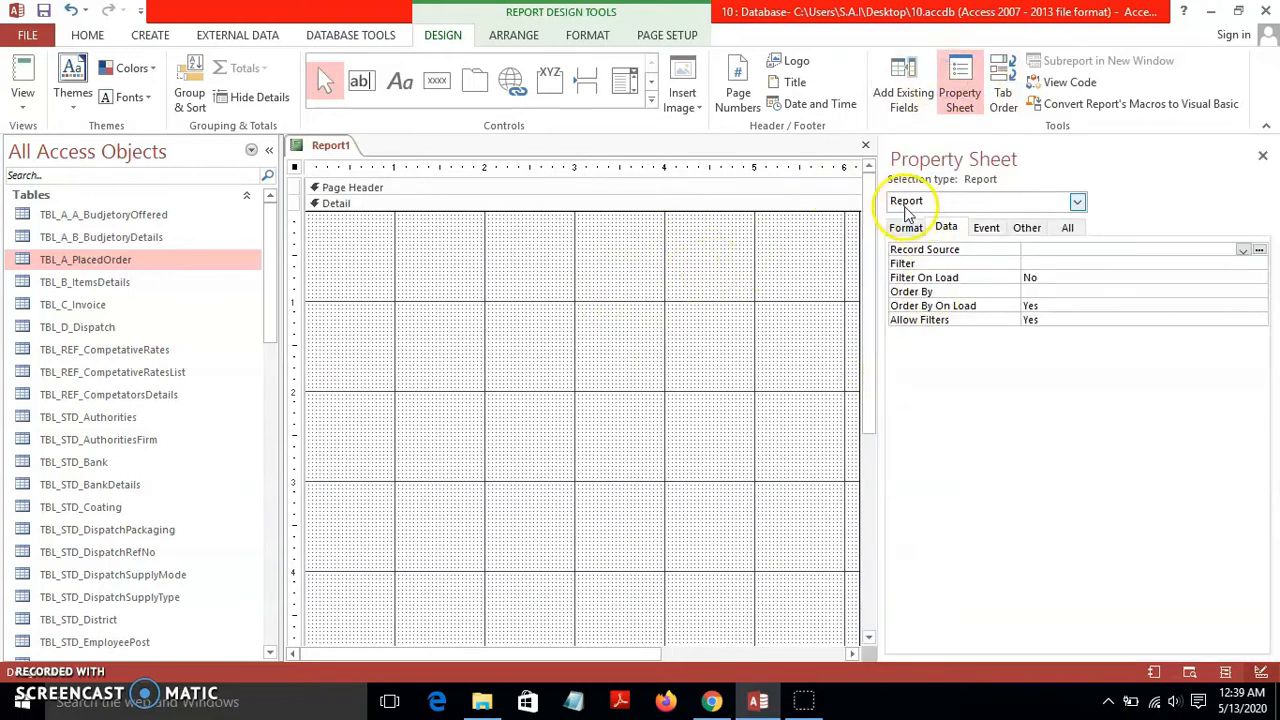
left_click(1077, 202)
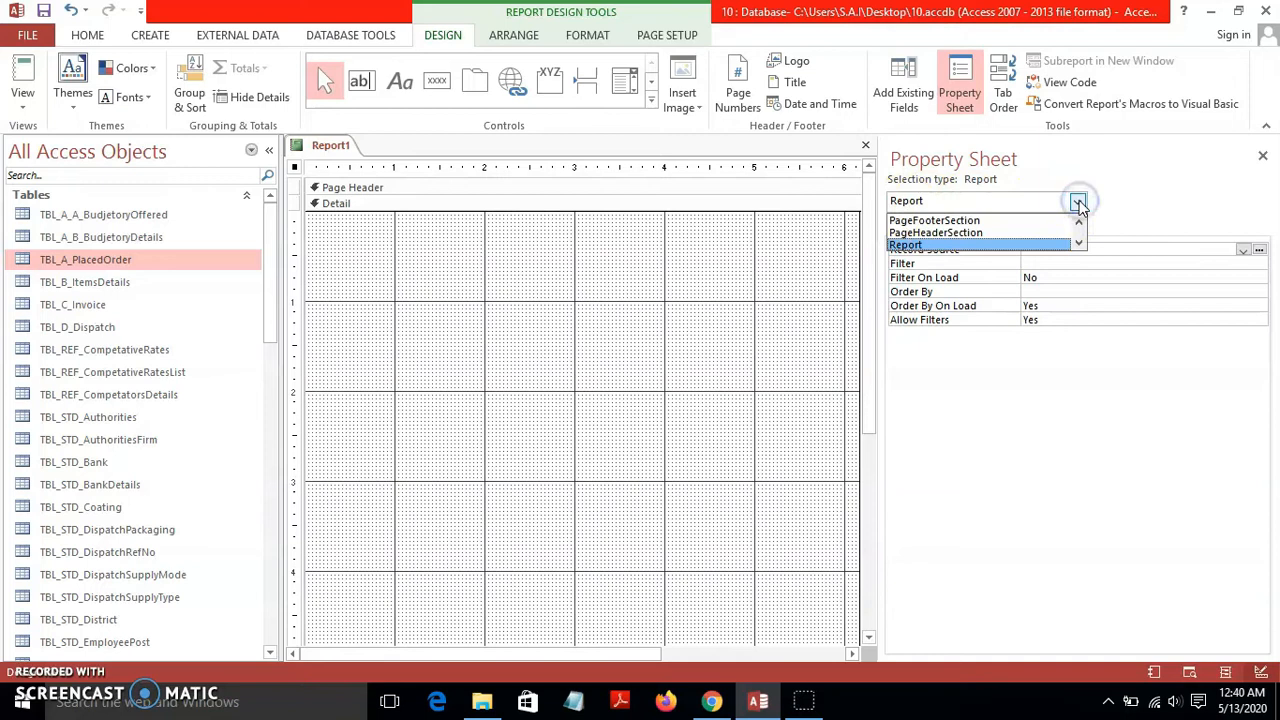
left_click(1077, 203)
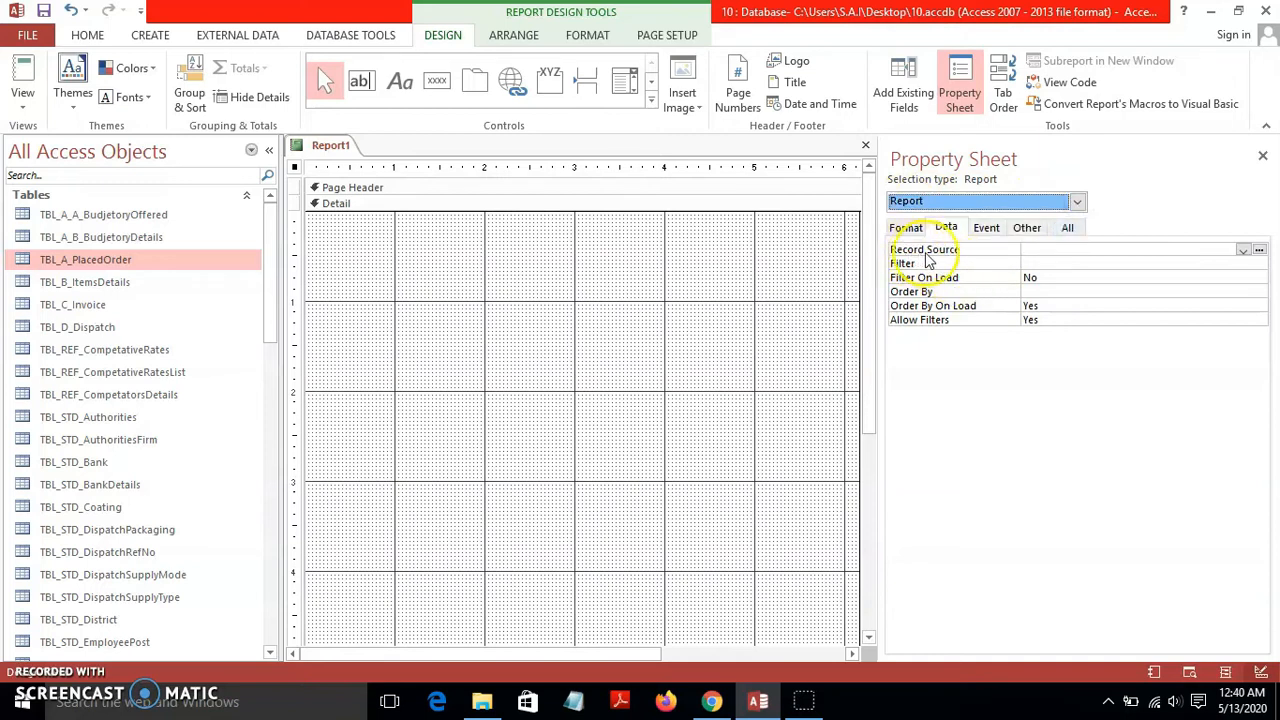
left_click(1243, 250)
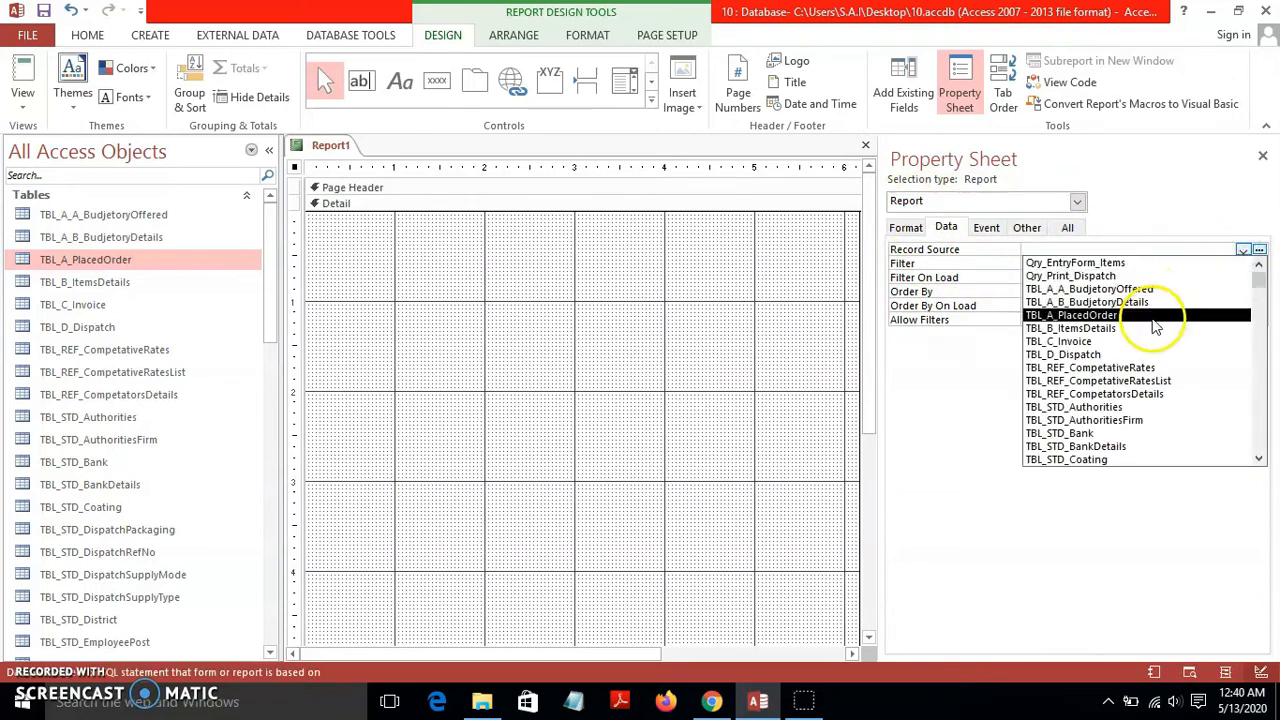
left_click(1095, 317)
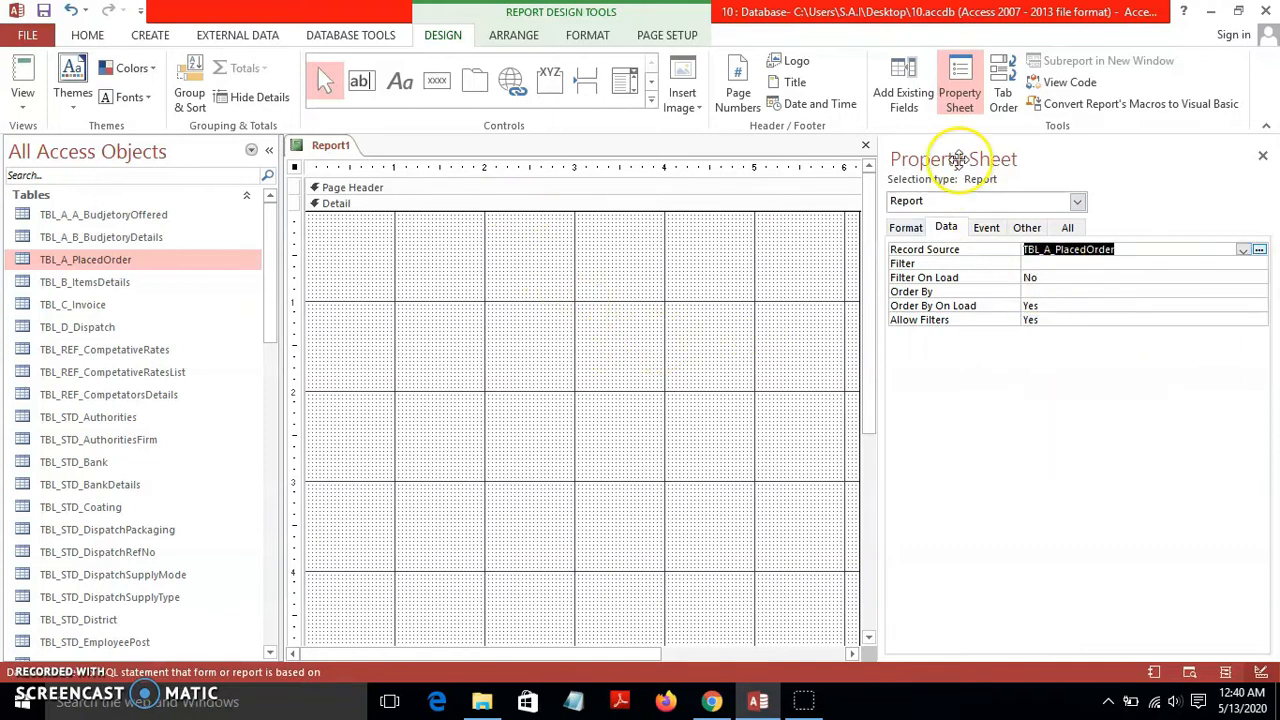
Show the report's available fields and add PlacedOrderID and PlacedOrderTo to the Detail section.
left_click(913, 91)
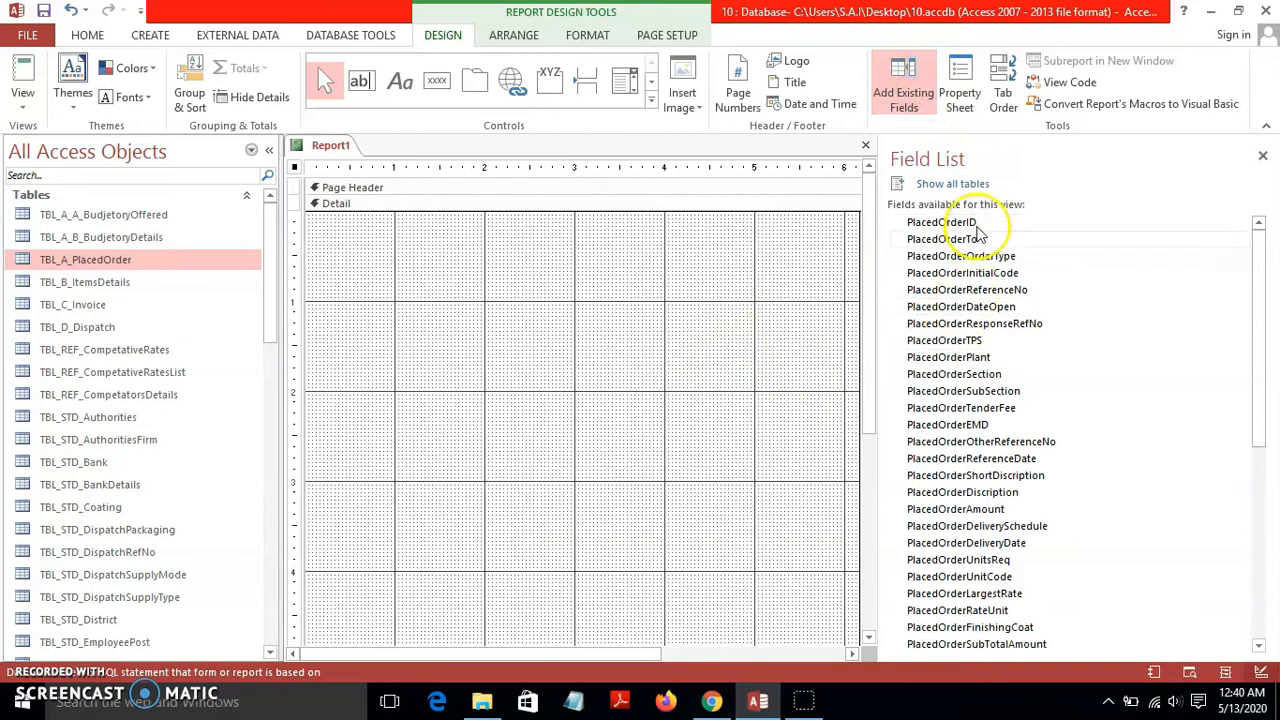
left_click_drag(1257, 286, 1270, 240)
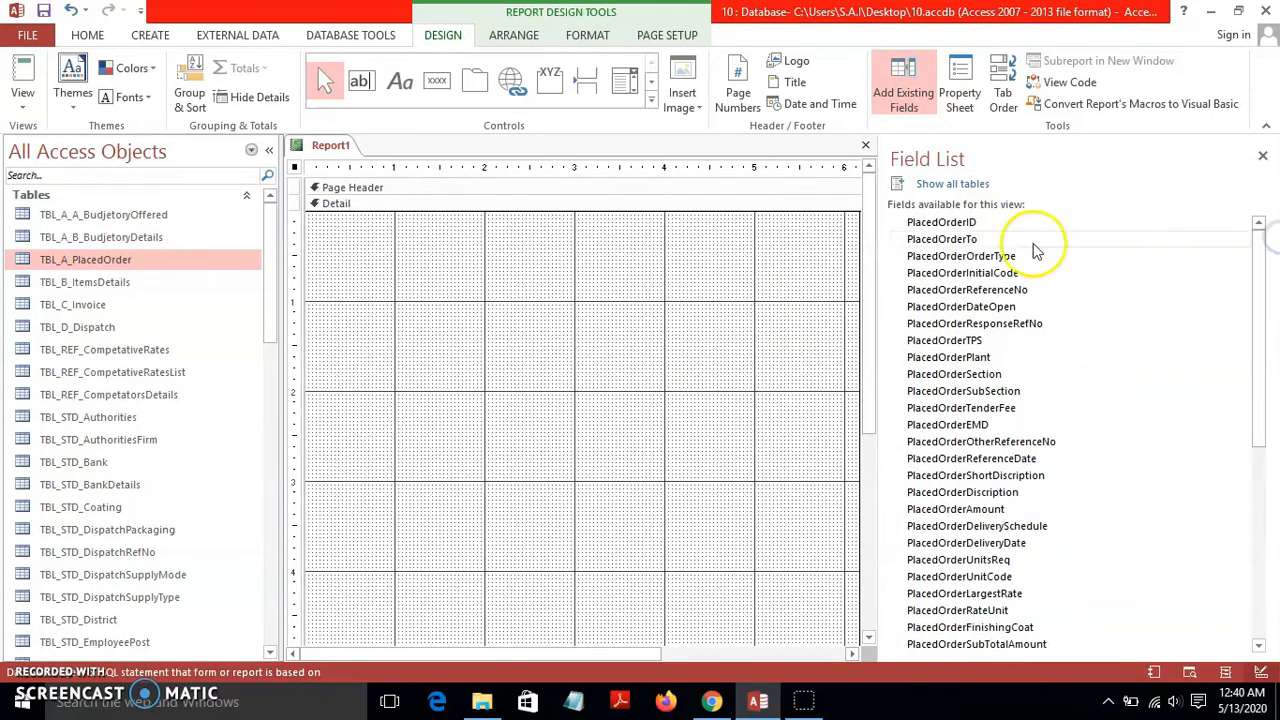
left_click(914, 227)
double_click(925, 228)
double_click(925, 241)
Move the ID and IDC fields with their labels to the top of the Detail section, starting at about 4 inches across.
left_click_drag(642, 356, 350, 279)
left_click(323, 271)
left_click(414, 323)
left_click_drag(528, 334, 666, 228)
left_click(330, 278)
left_click(634, 323)
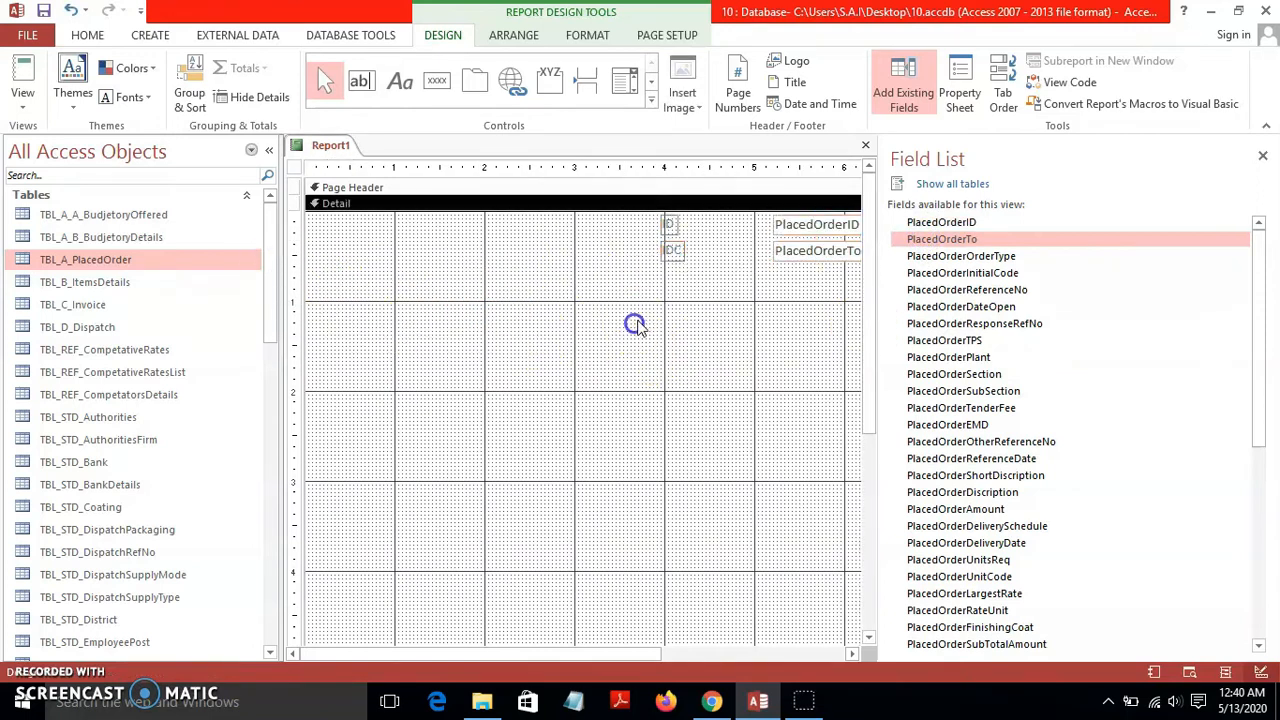
Add the PlacedOrder fields OrderType, InitialCode, ReferenceNo, DateOpen, ResponseRefNo, TPS, Plant and Section to the Detail section and select their controls.
double_click(958, 255)
double_click(958, 272)
double_click(958, 289)
double_click(958, 306)
left_click(958, 323)
double_click(958, 323)
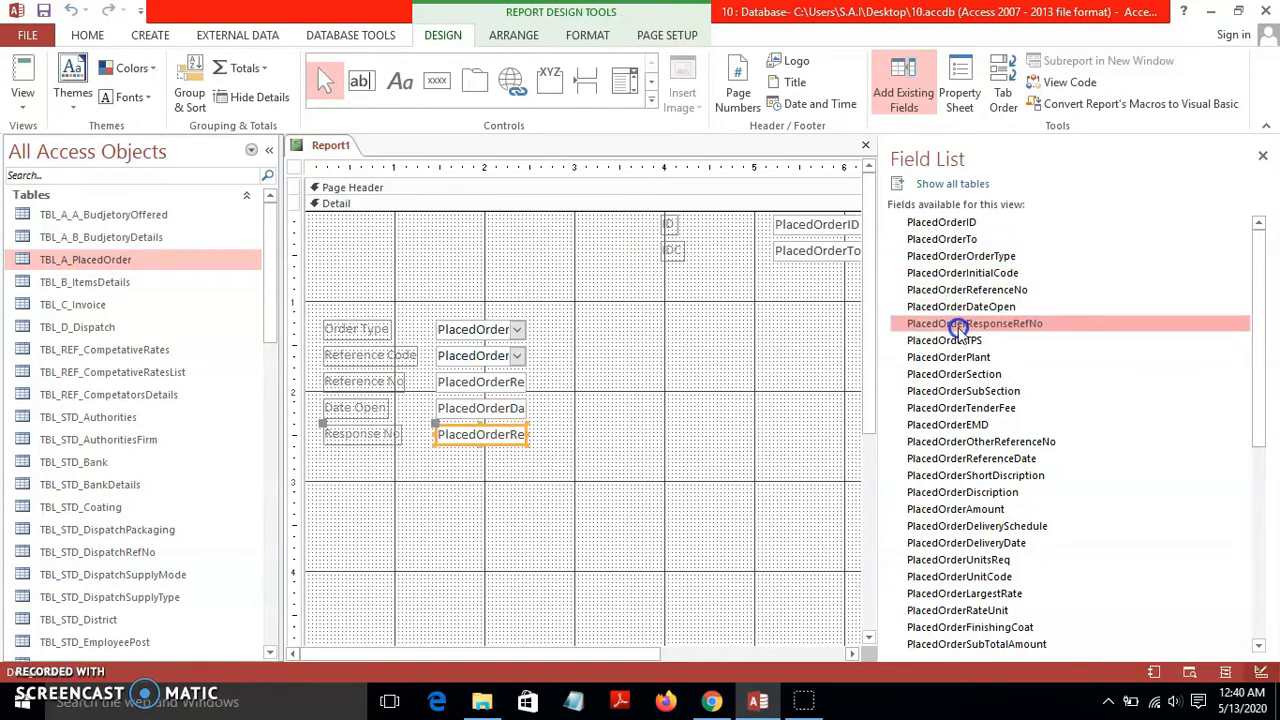
double_click(958, 340)
double_click(958, 357)
double_click(958, 374)
left_click_drag(612, 534, 513, 315)
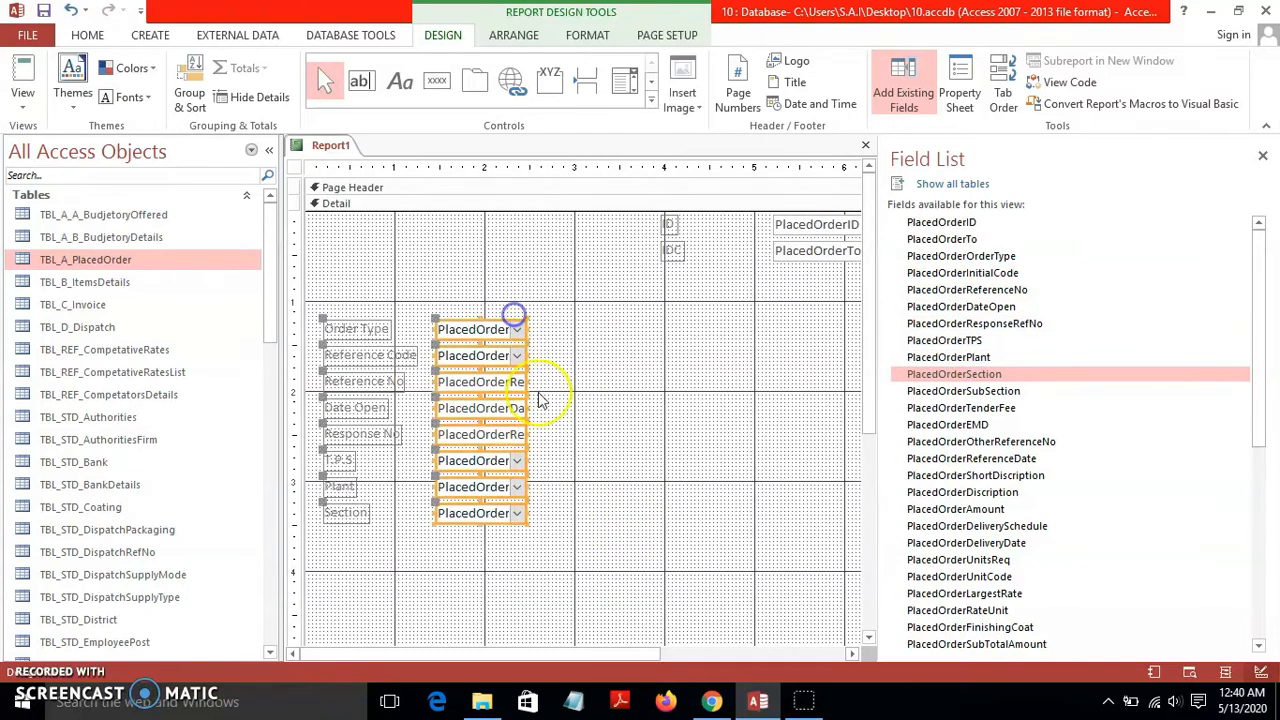
Widen the order field controls, from Order Type through Section, to about the 4-inch mark.
left_click_drag(527, 382, 660, 381)
left_click(720, 433)
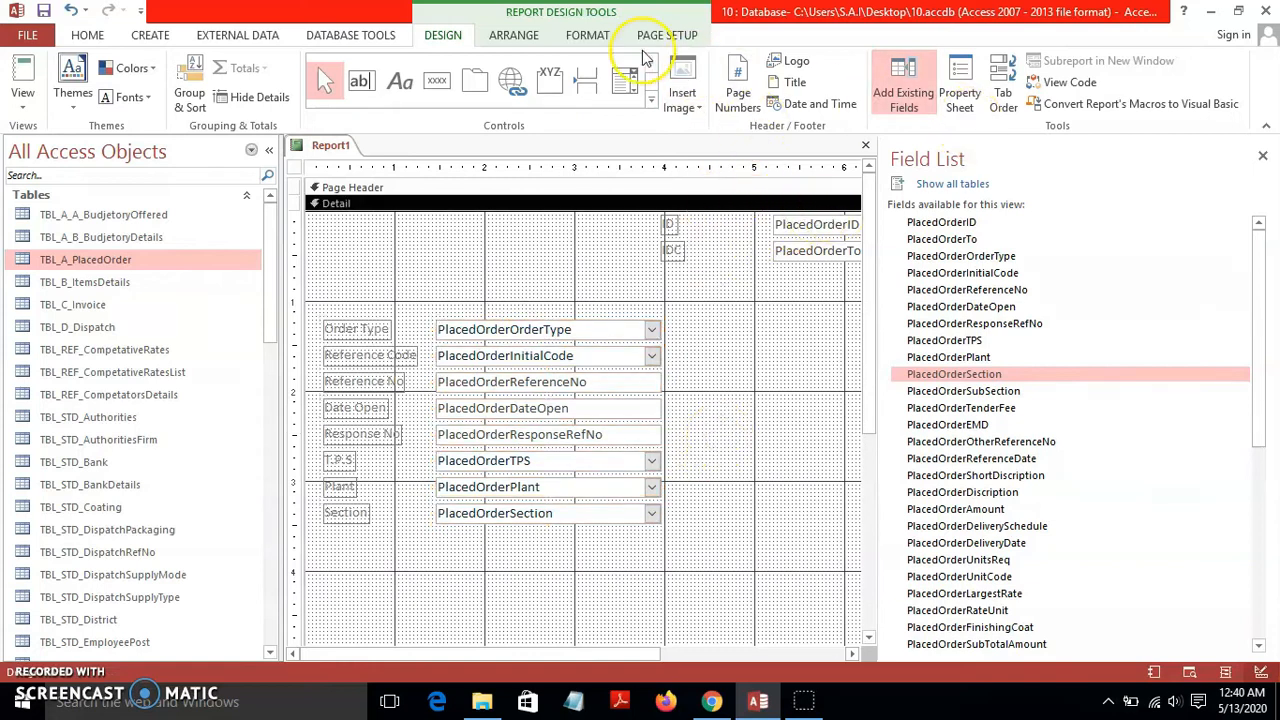
Format the Order Type field with a dark teal outline, a tan fill and a teal font colour.
left_click(585, 38)
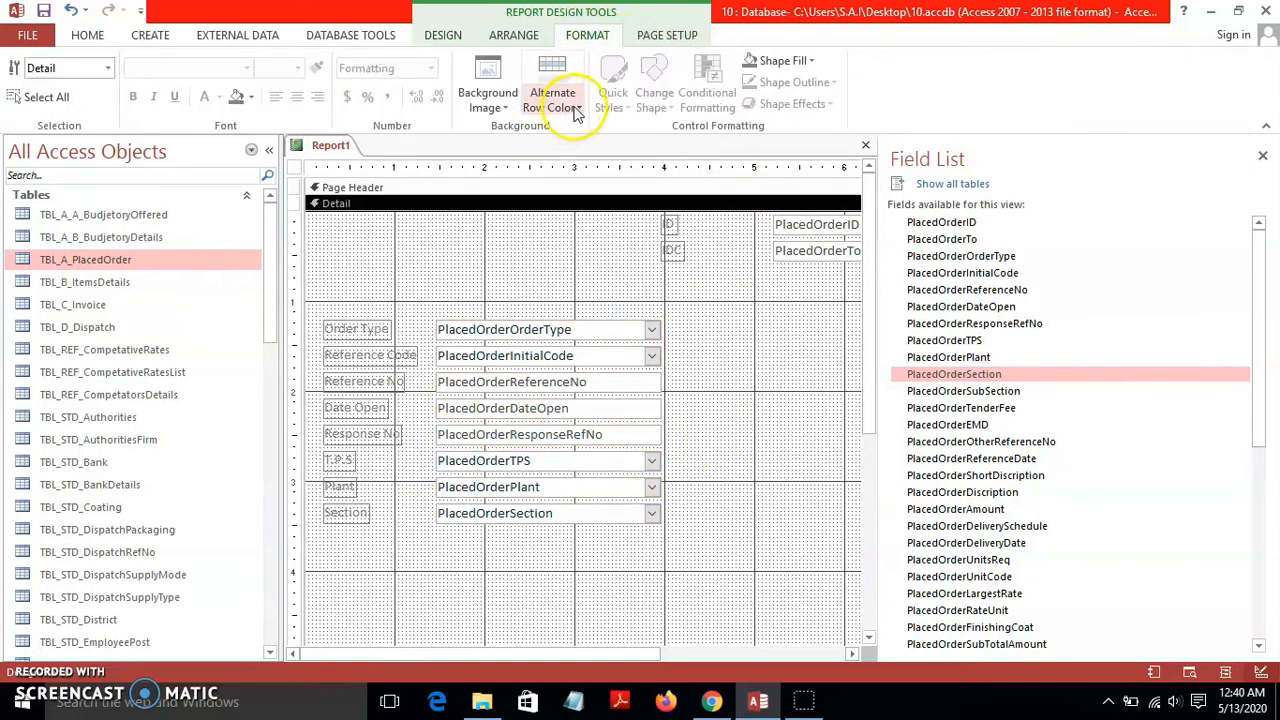
left_click(596, 327)
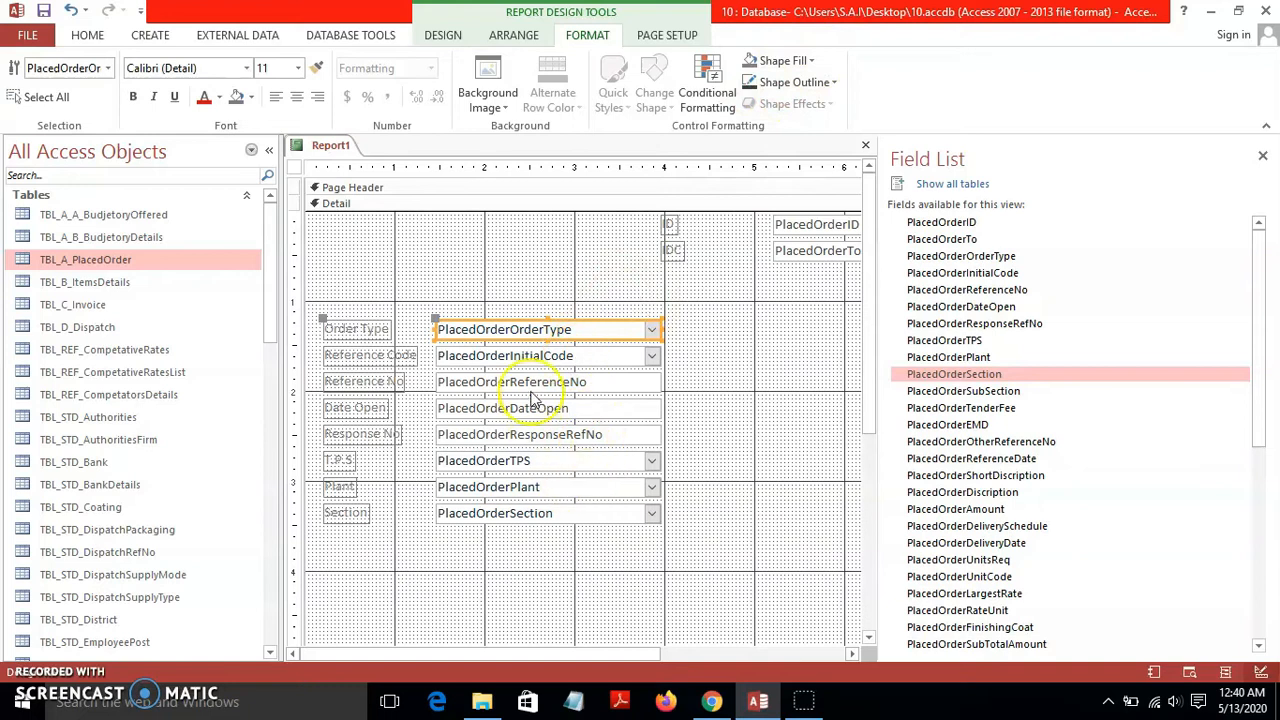
left_click(834, 86)
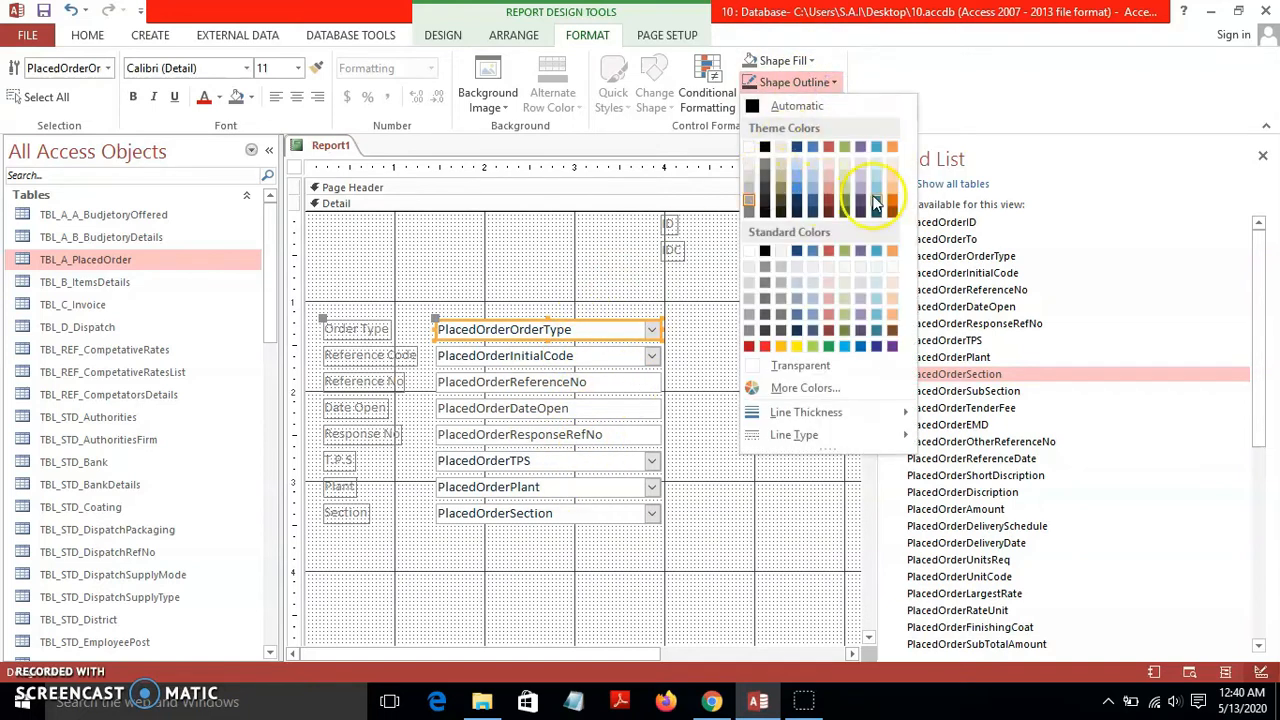
left_click(876, 206)
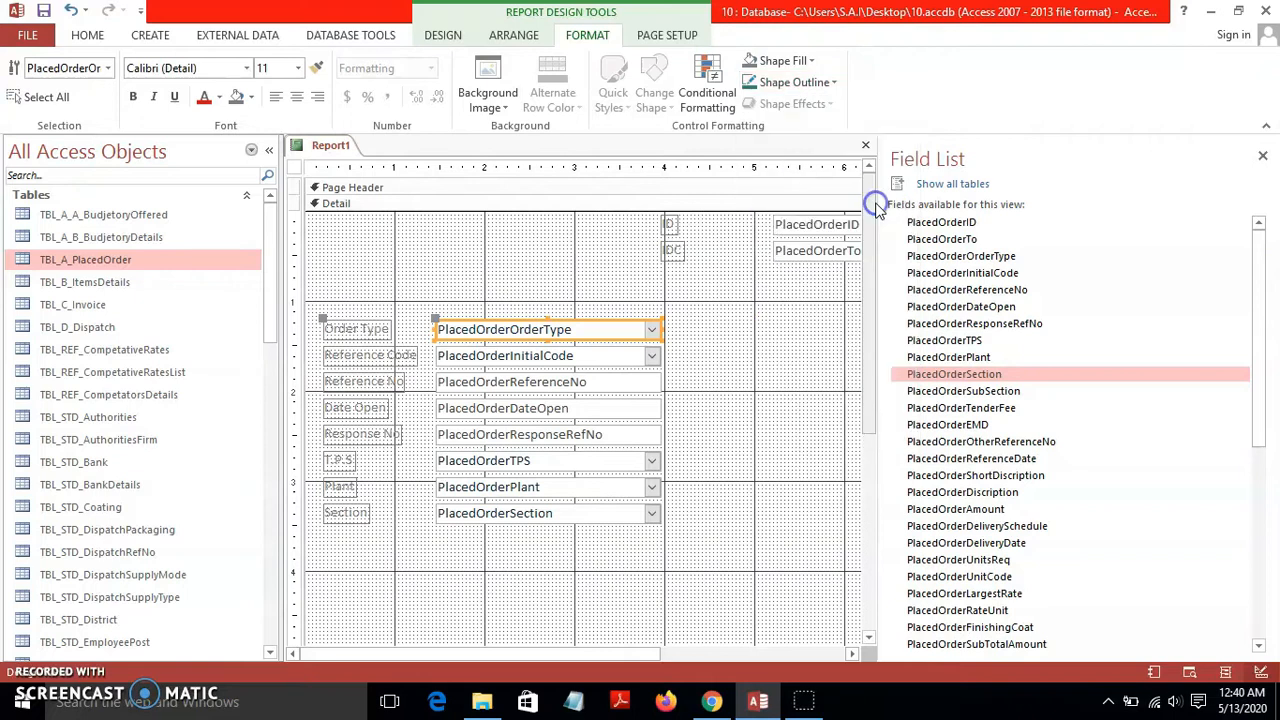
left_click(805, 60)
left_click(788, 160)
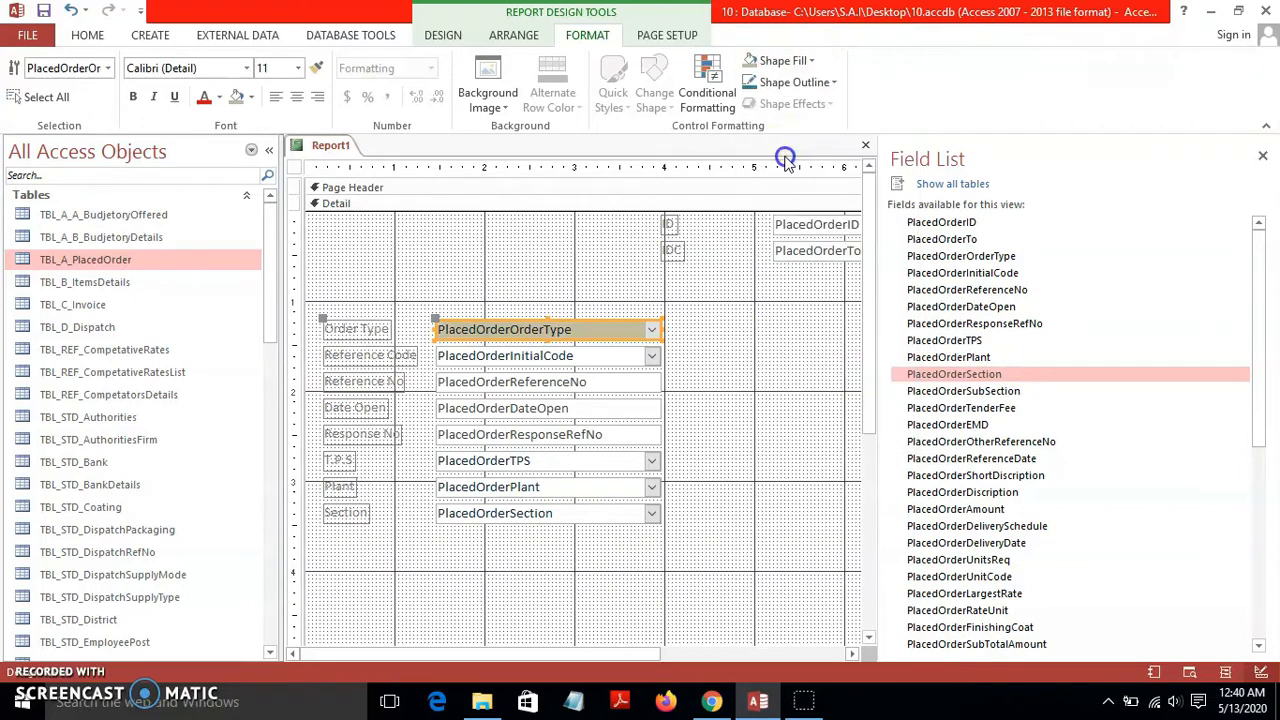
left_click(219, 97)
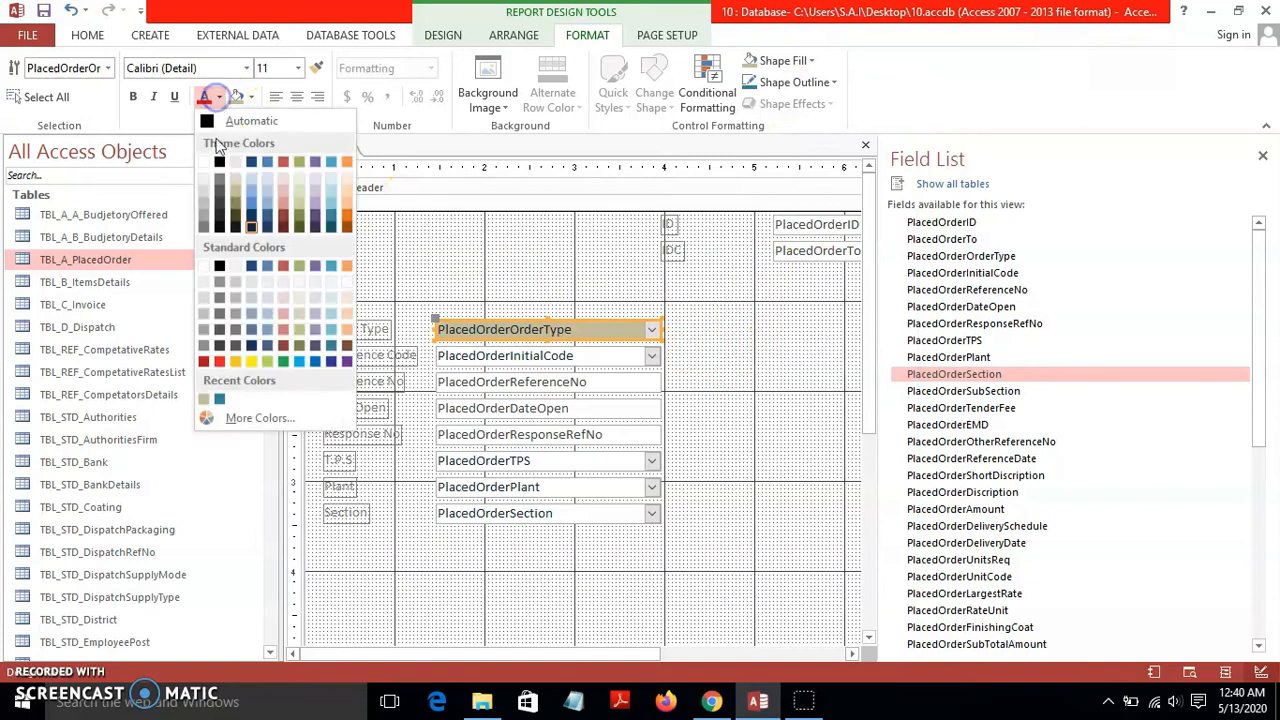
left_click(337, 213)
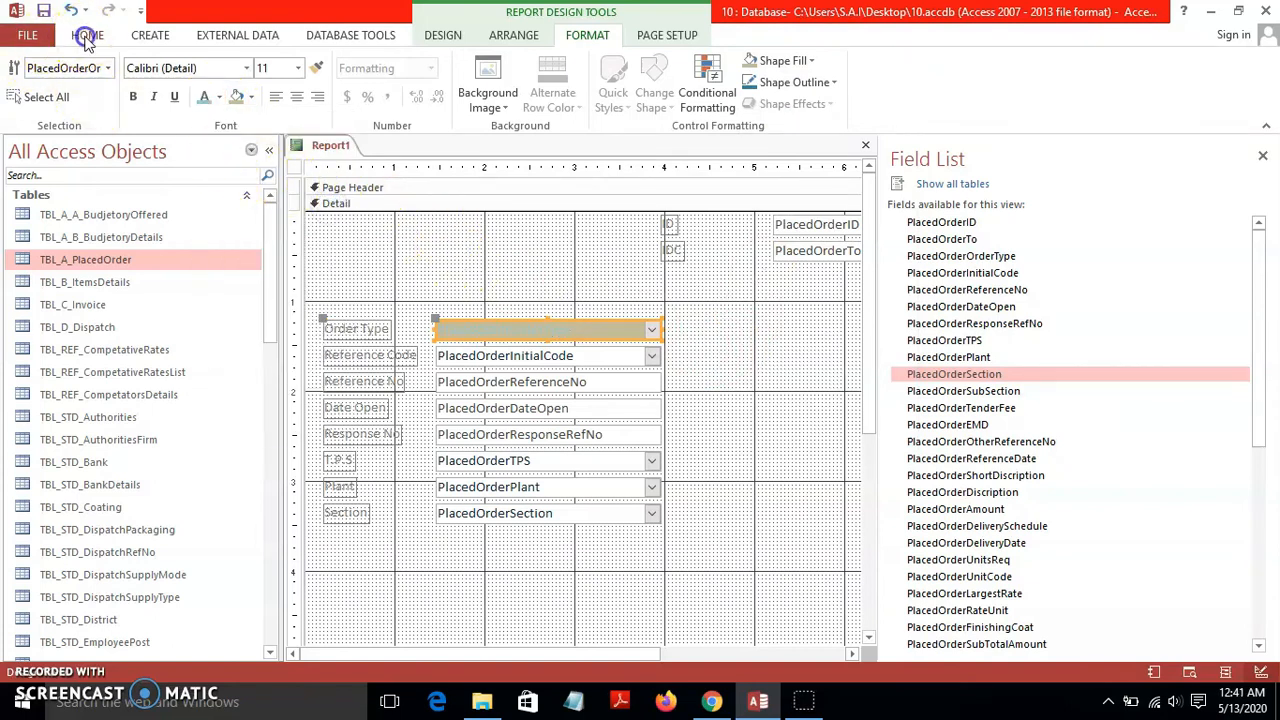
Preview the formatted Order Type field in Report View and return to Design View.
left_click(87, 35)
left_click(22, 70)
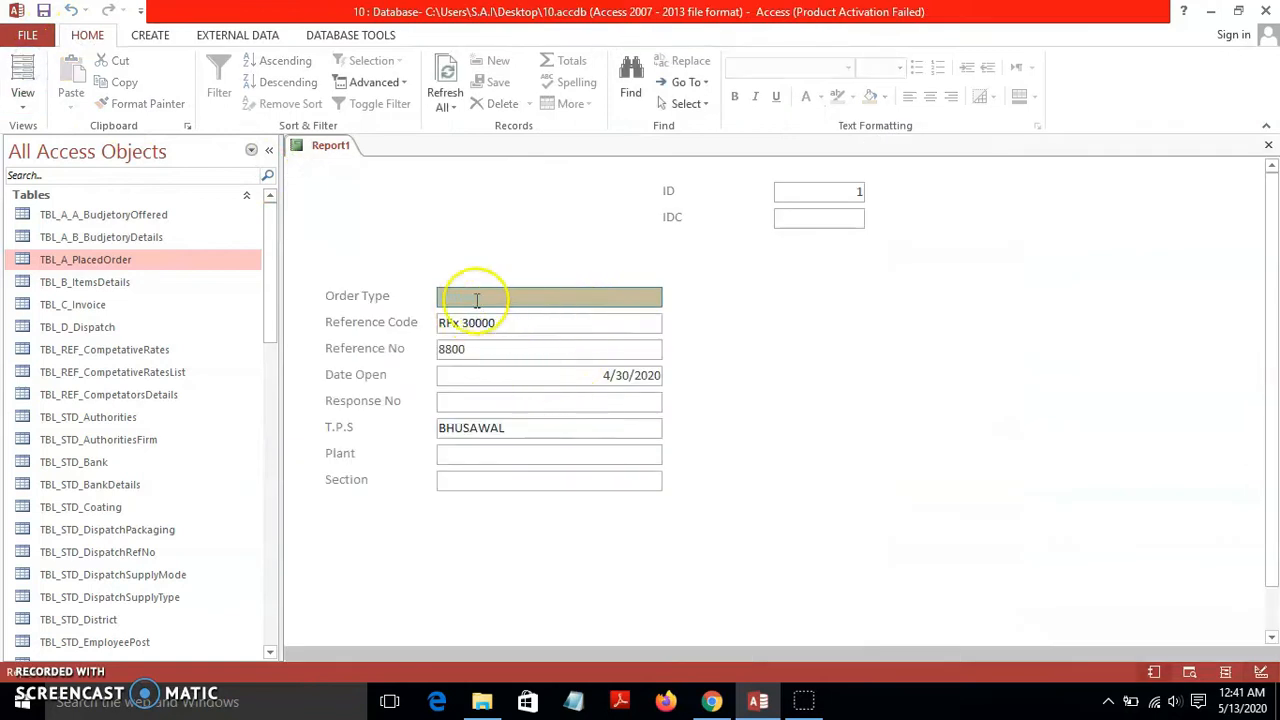
left_click(22, 105)
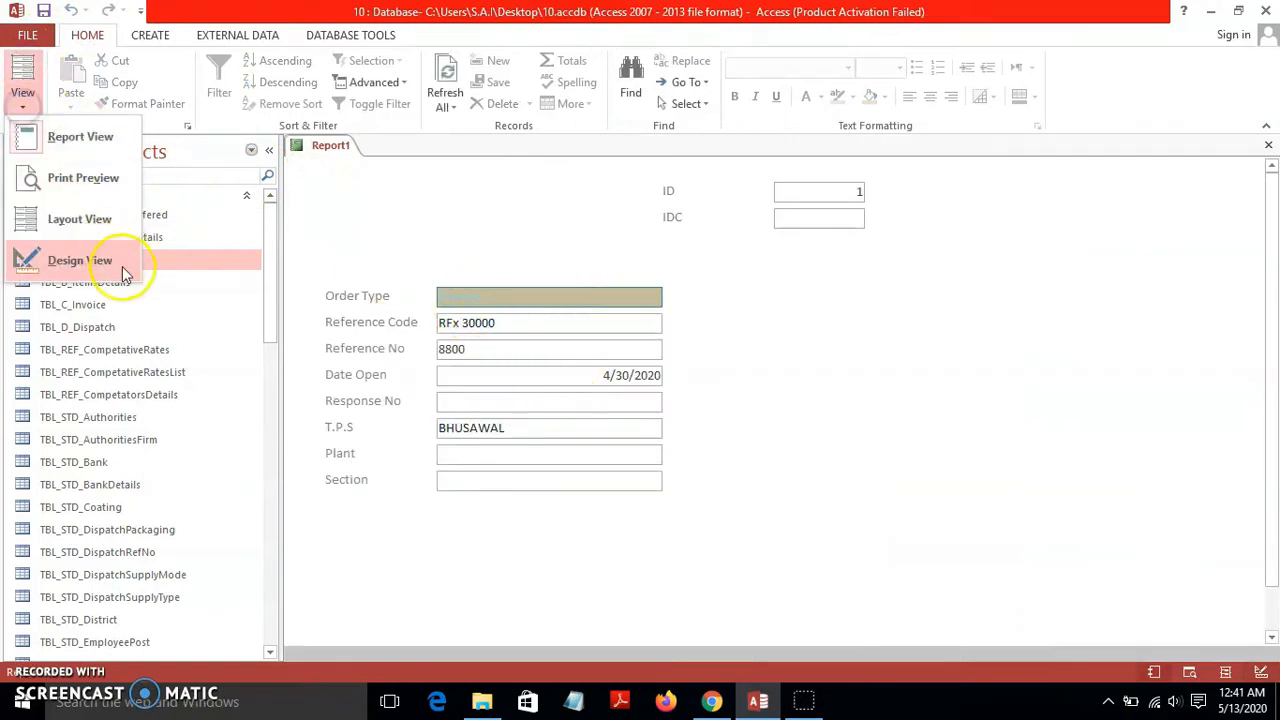
left_click(80, 260)
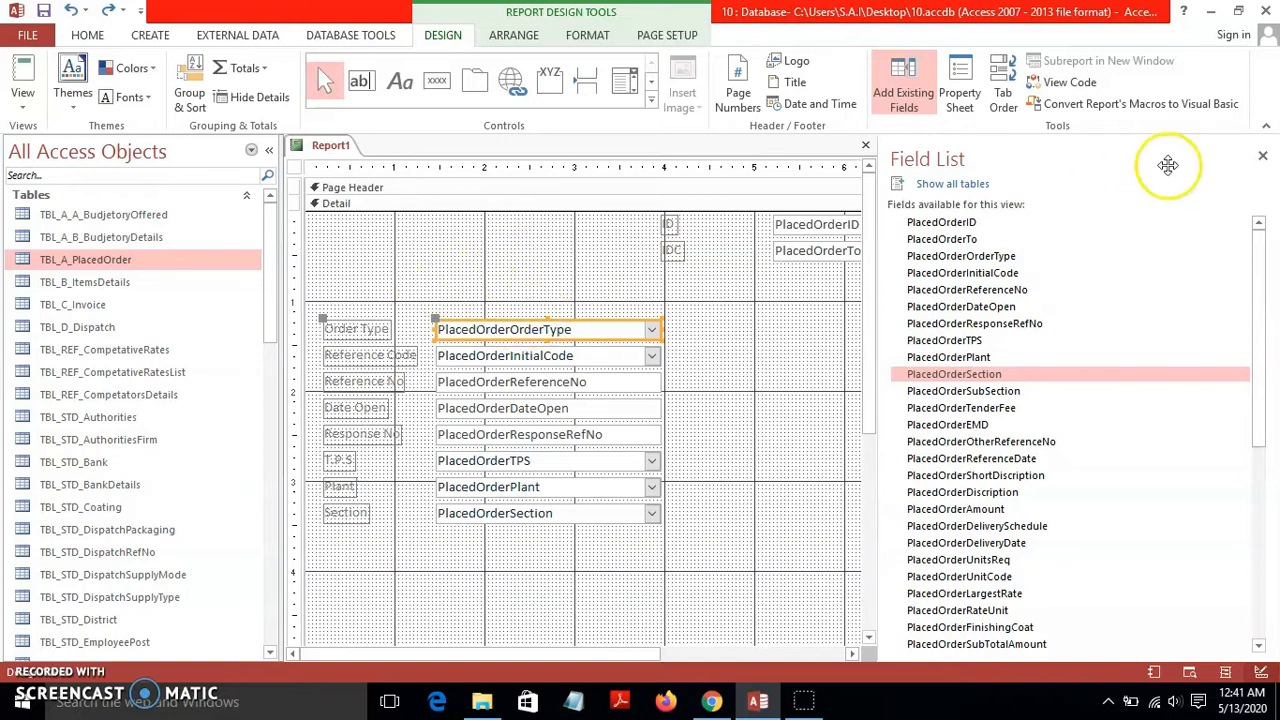
Close the field list and move the Order Type to Section block directly beneath the ID fields, with its labels starting about 1.1 inches across.
left_click(1263, 157)
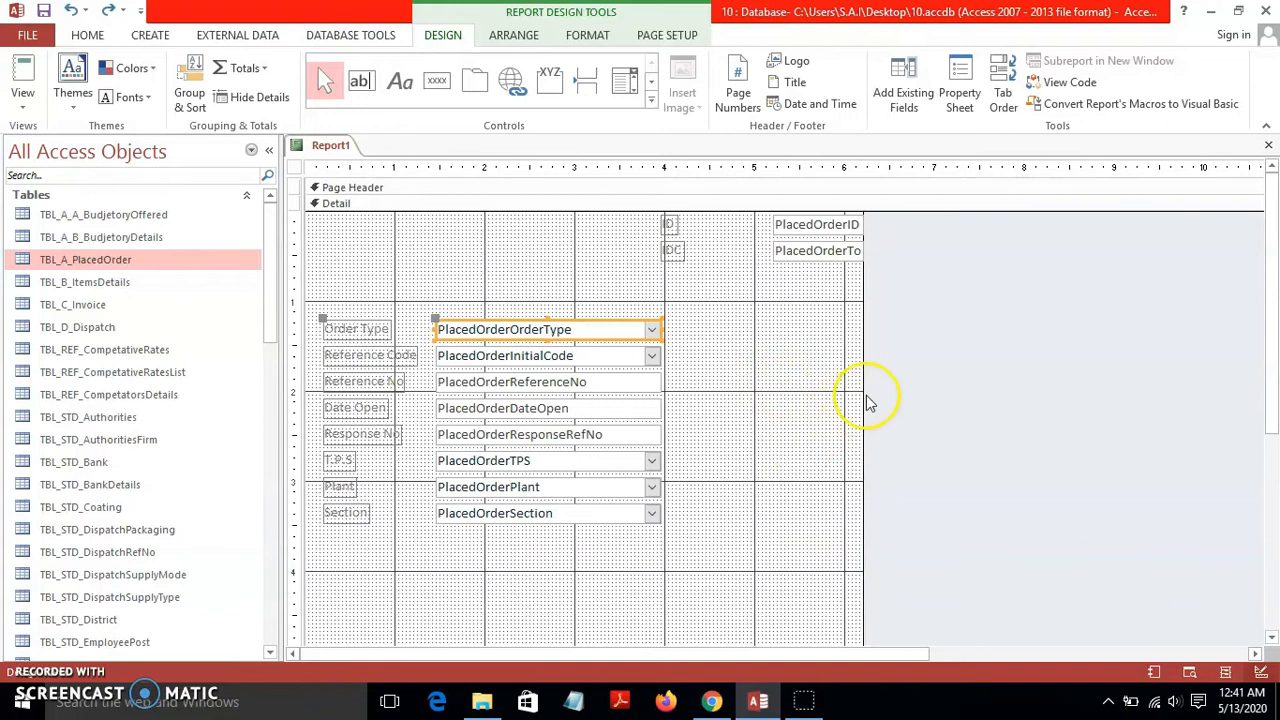
left_click_drag(745, 590, 437, 274)
left_click(834, 450)
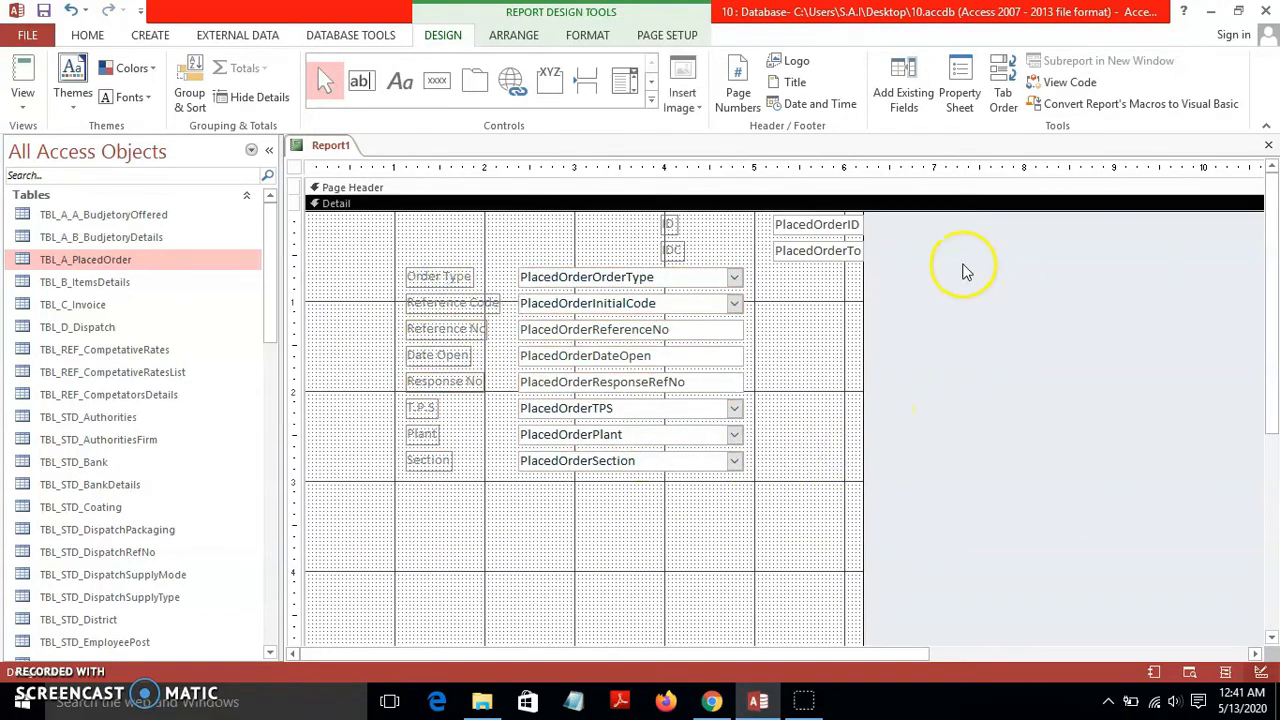
Insert a subreport below the Section field, based on the existing form SubForm_ItemsDetails.
left_click(651, 92)
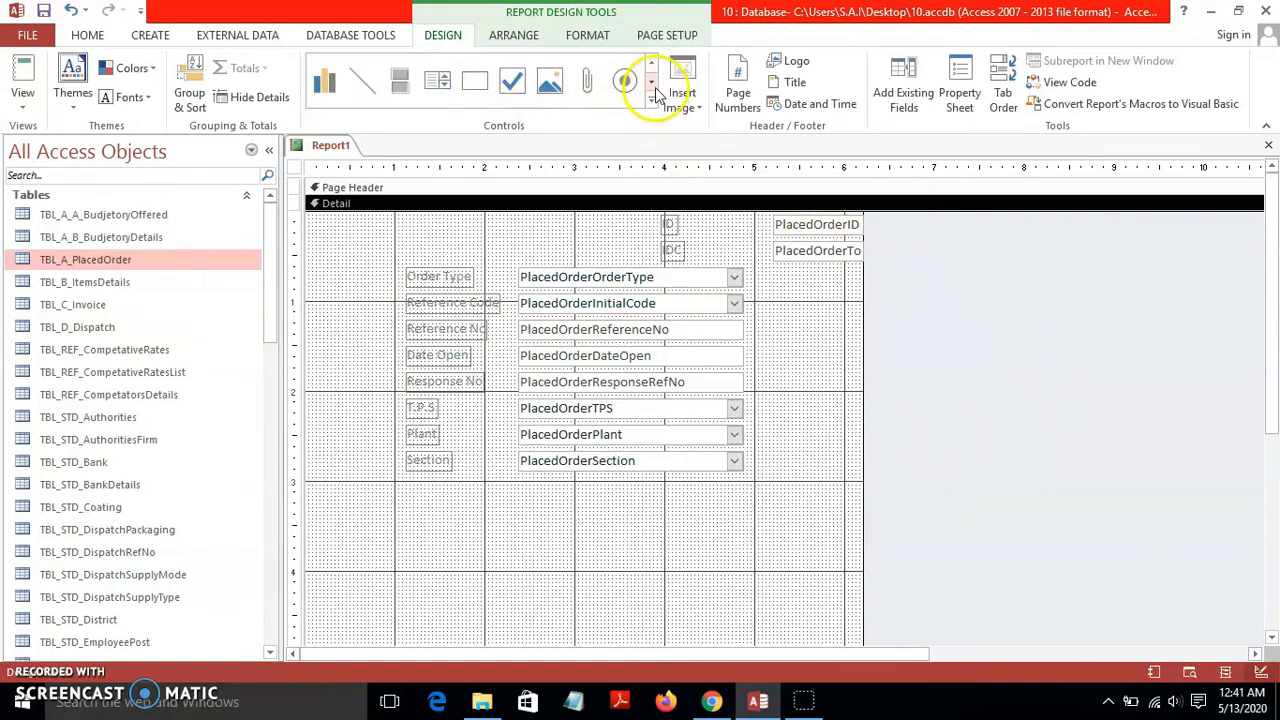
left_click(651, 95)
left_click(330, 80)
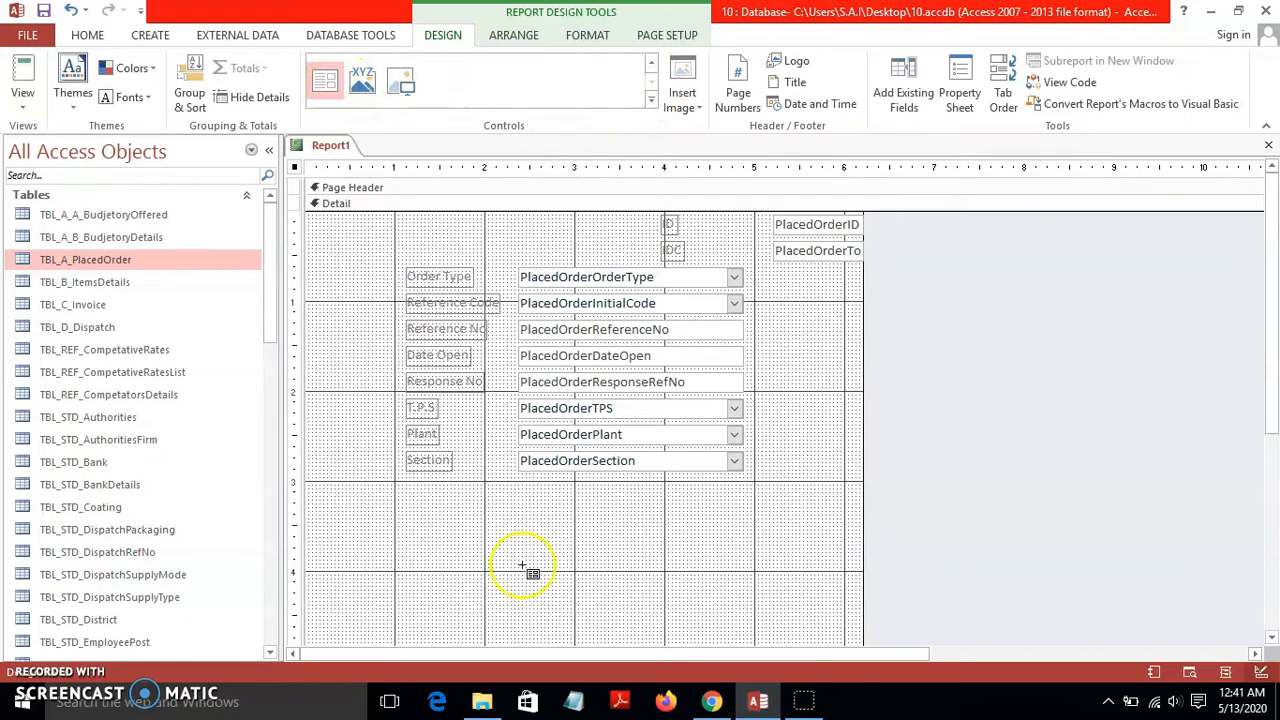
left_click(451, 524)
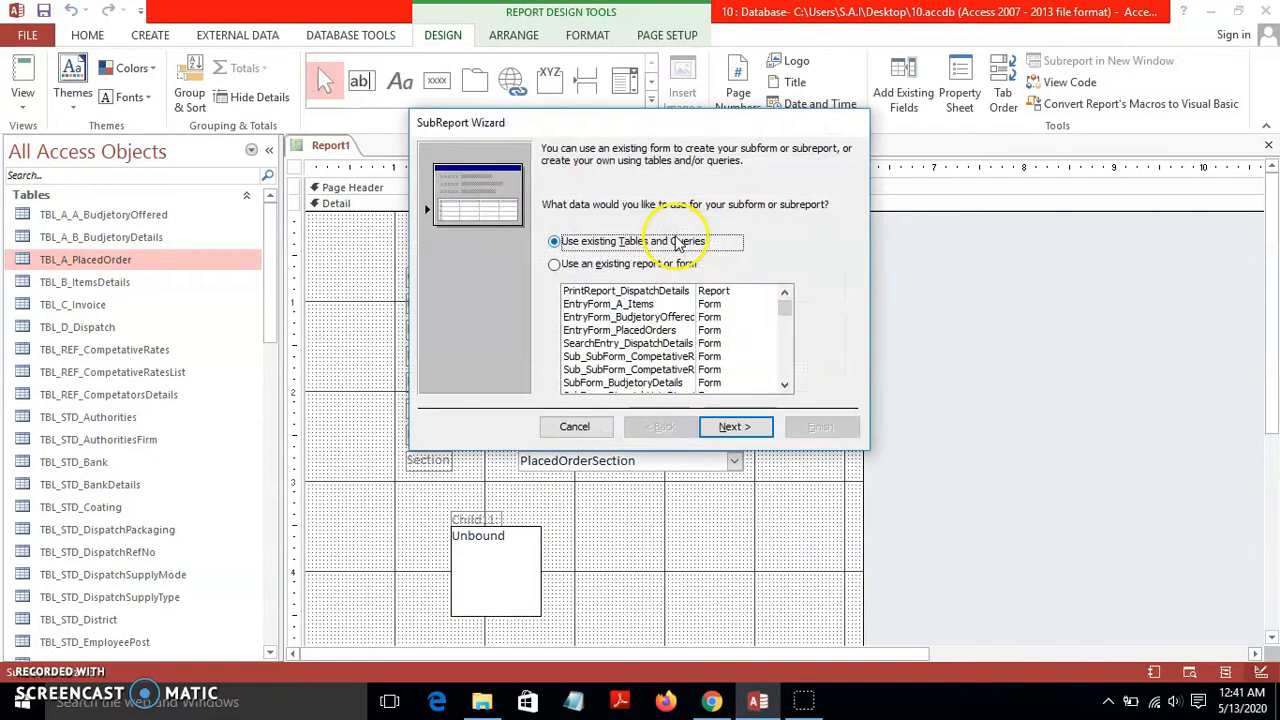
left_click(630, 264)
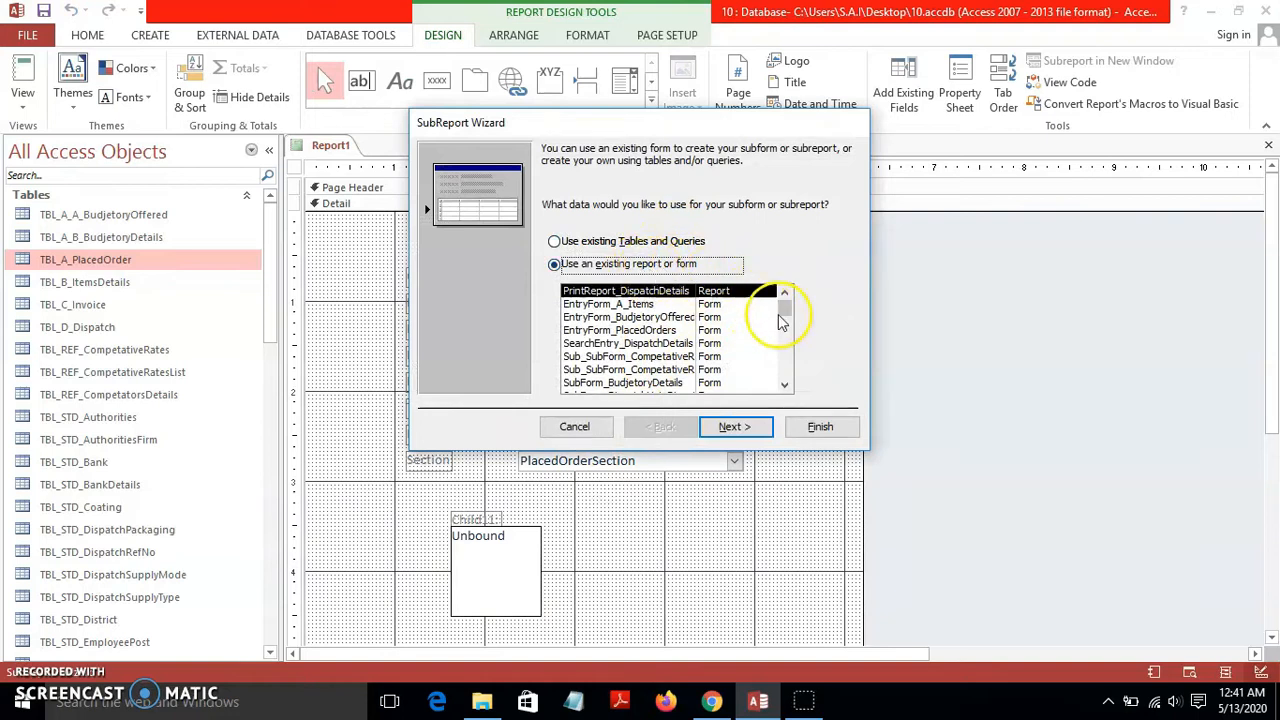
left_click_drag(786, 316, 788, 390)
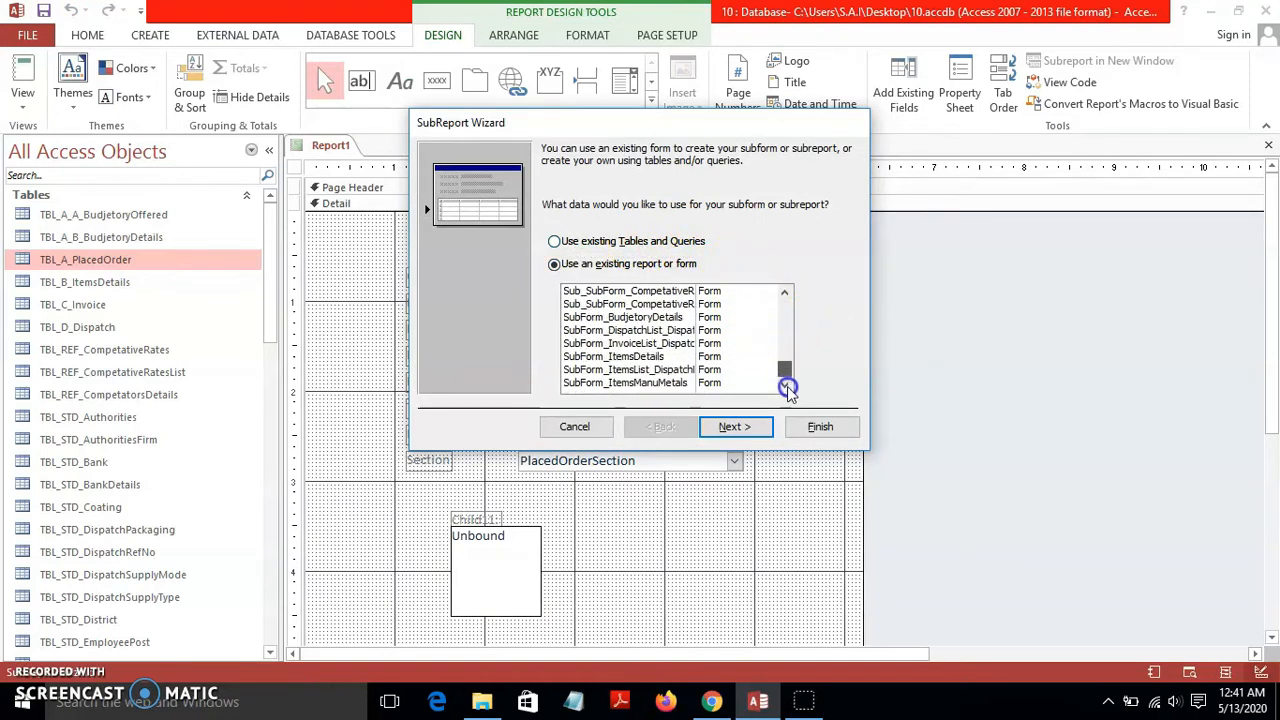
left_click(638, 357)
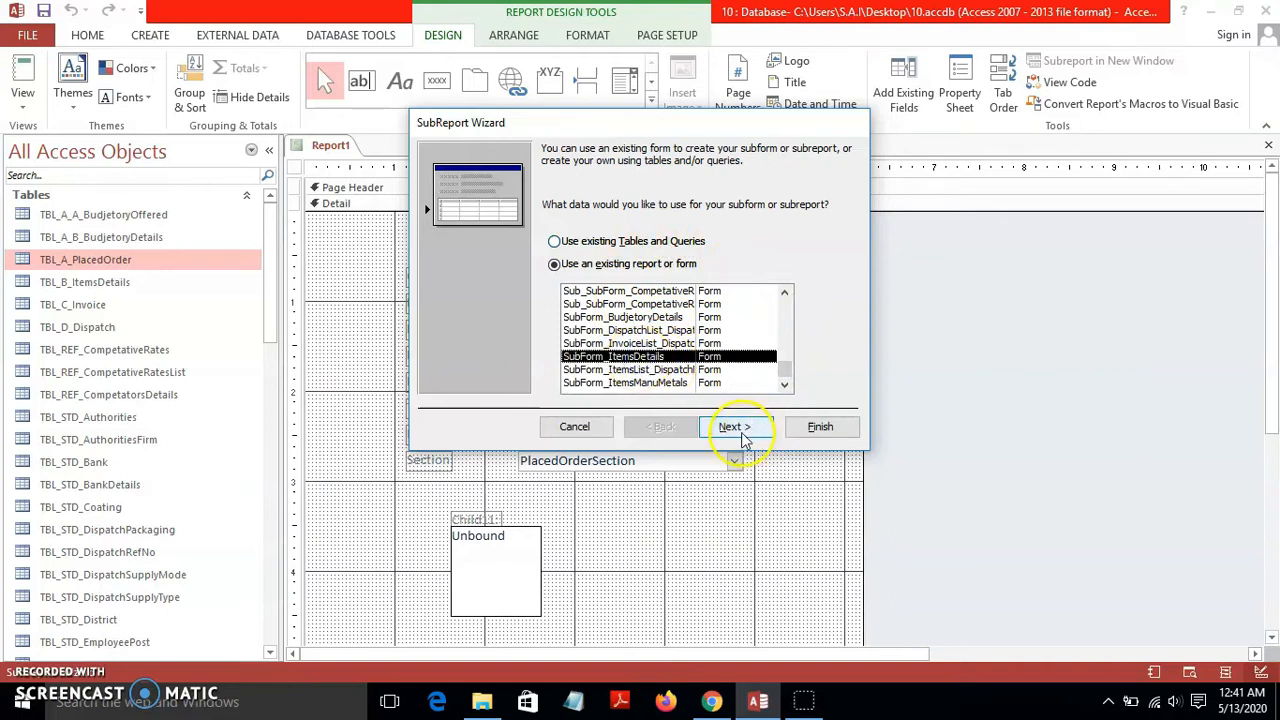
left_click(740, 428)
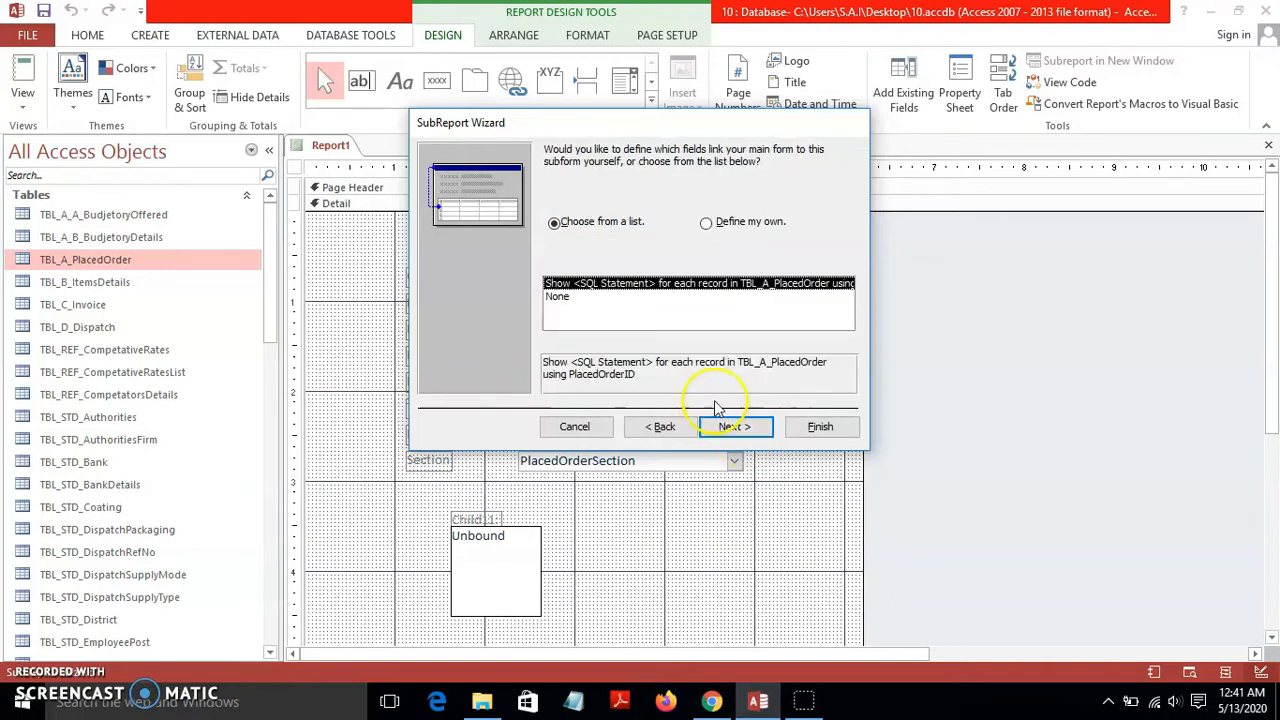
Define a custom link from PlacedOrderID to the subform field POItemsListTo and finish the subreport as SubForm_ItemsDetails.
left_click(707, 222)
left_click(687, 285)
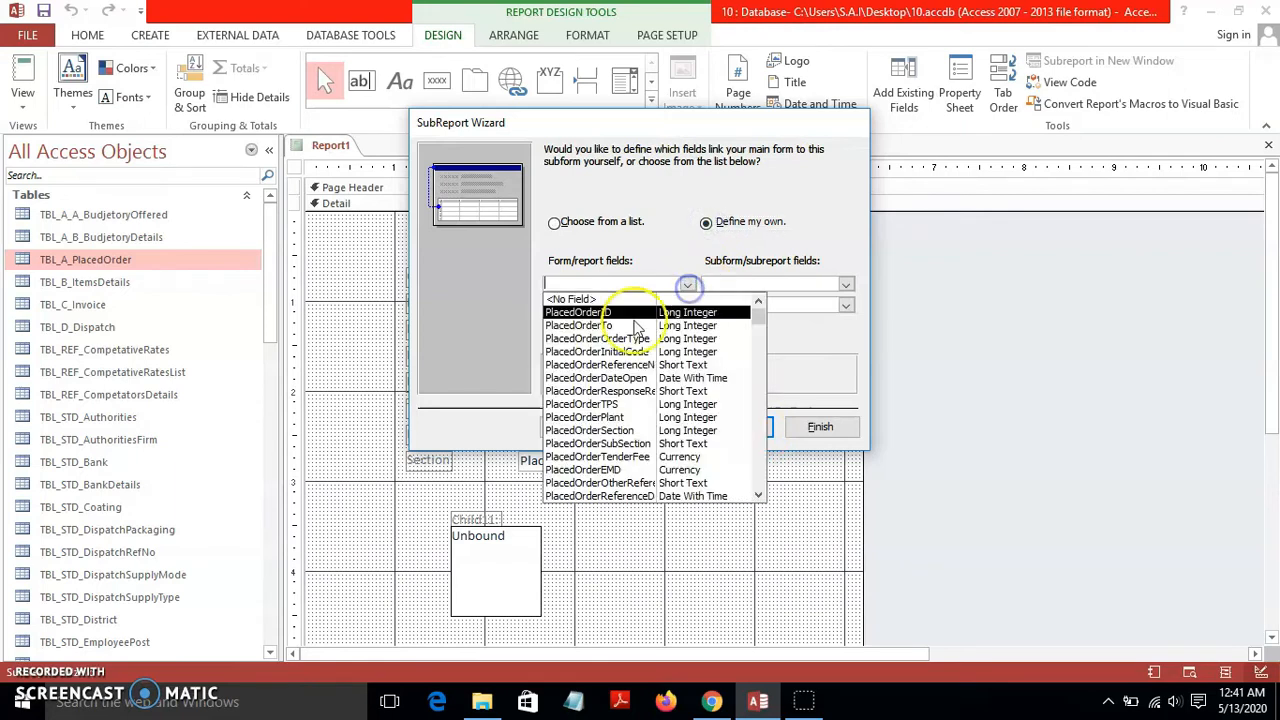
left_click(614, 314)
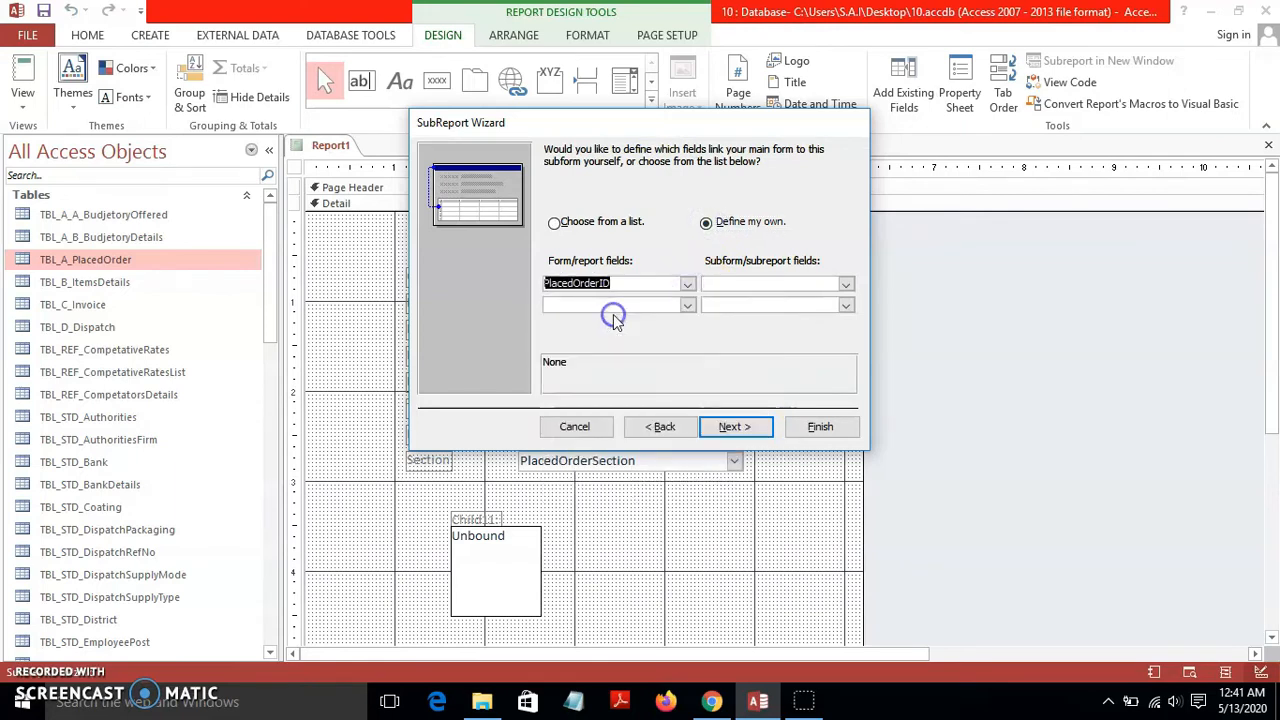
left_click(846, 285)
left_click(763, 326)
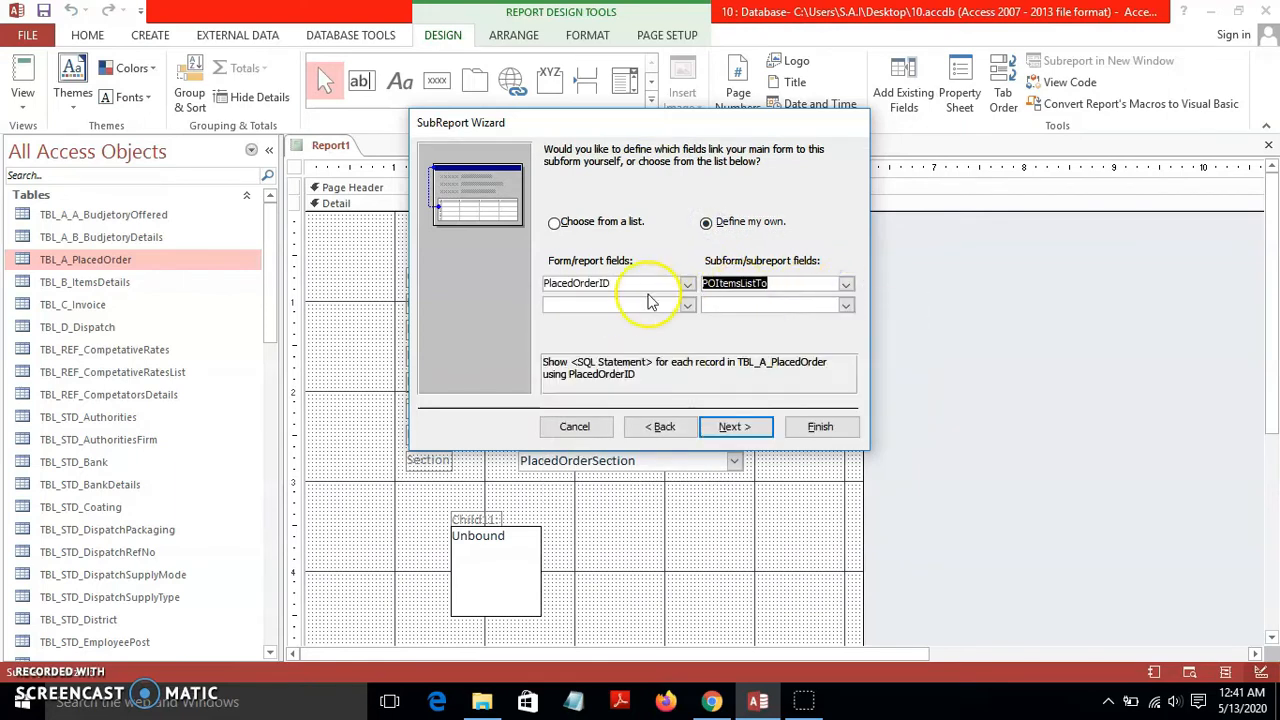
left_click(731, 426)
left_click(801, 426)
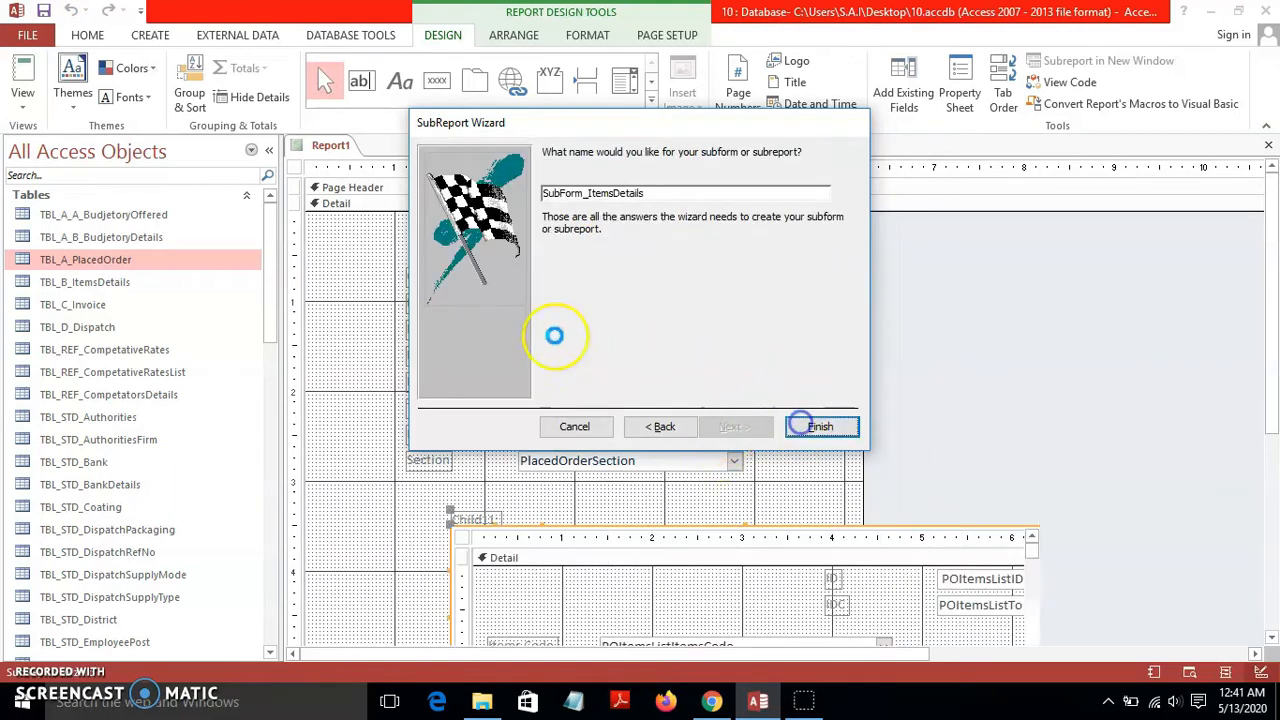
Move the items subform to about 0.5 inch across and narrow the report to about 7.7 inches wide.
left_click(402, 525)
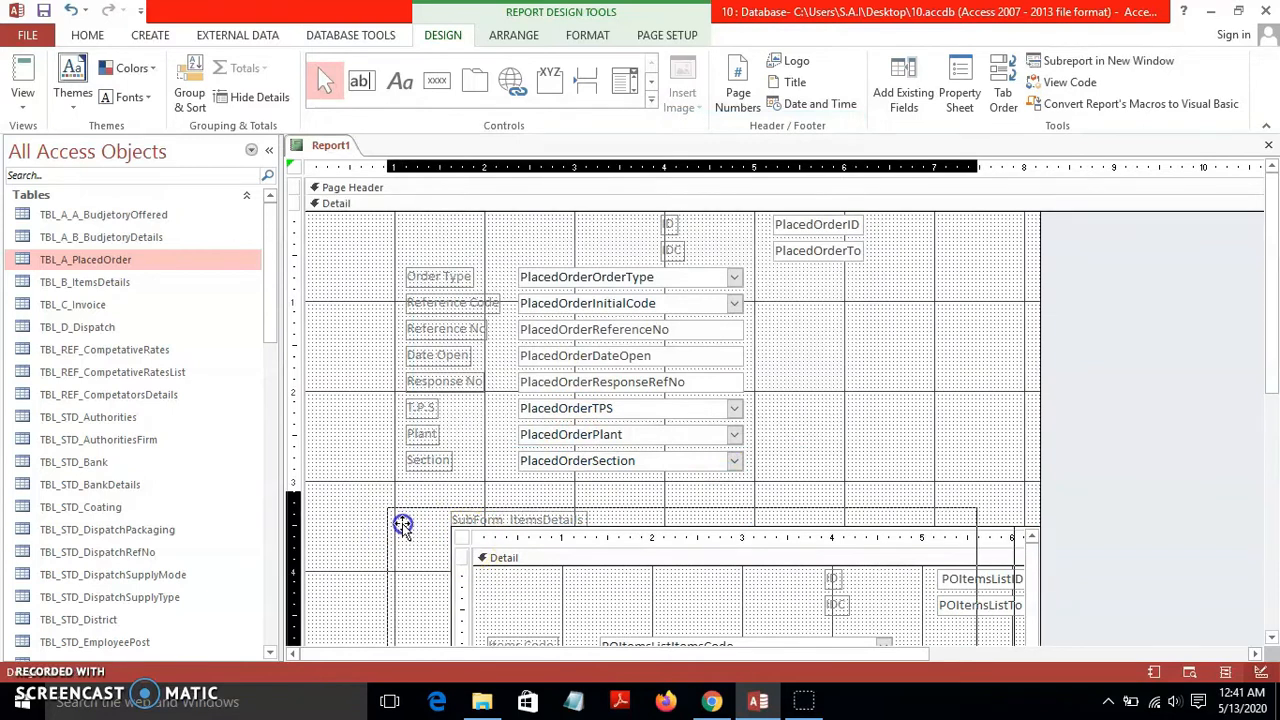
left_click_drag(402, 525, 362, 515)
left_click(1034, 362)
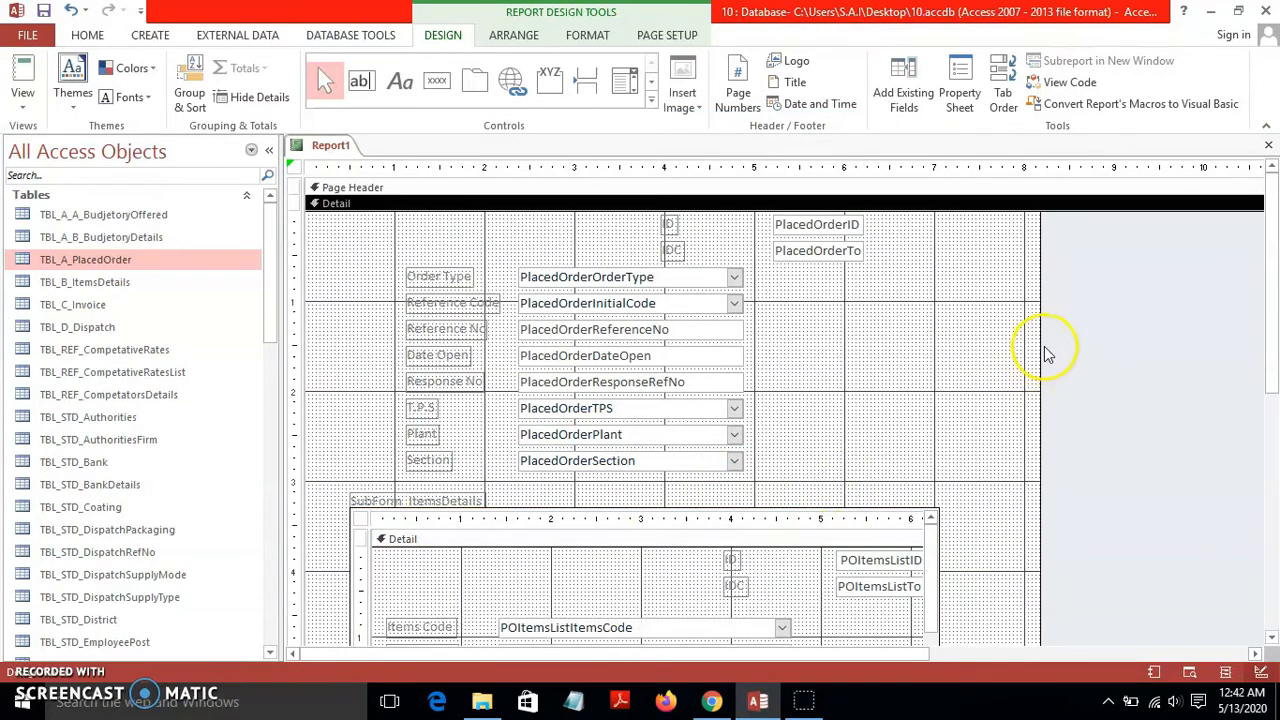
left_click_drag(1042, 344, 998, 344)
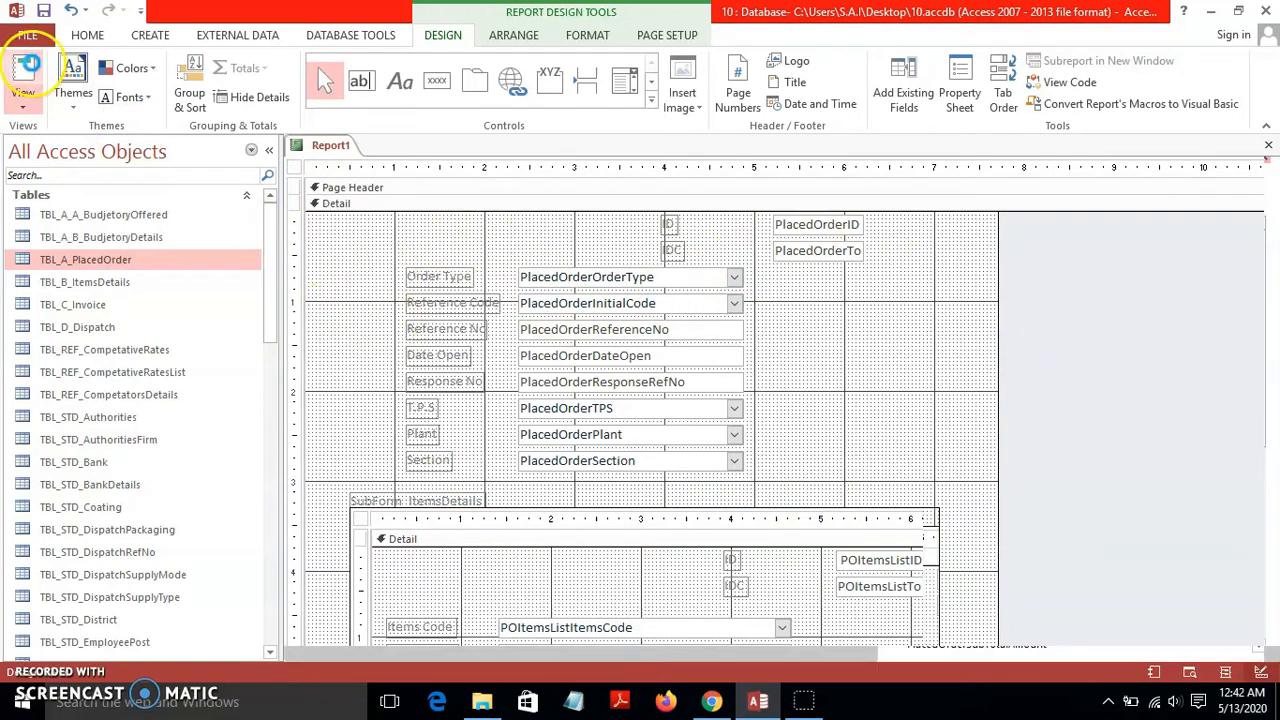
Preview the report with its items subform in Report View and go back to Design View.
left_click(24, 70)
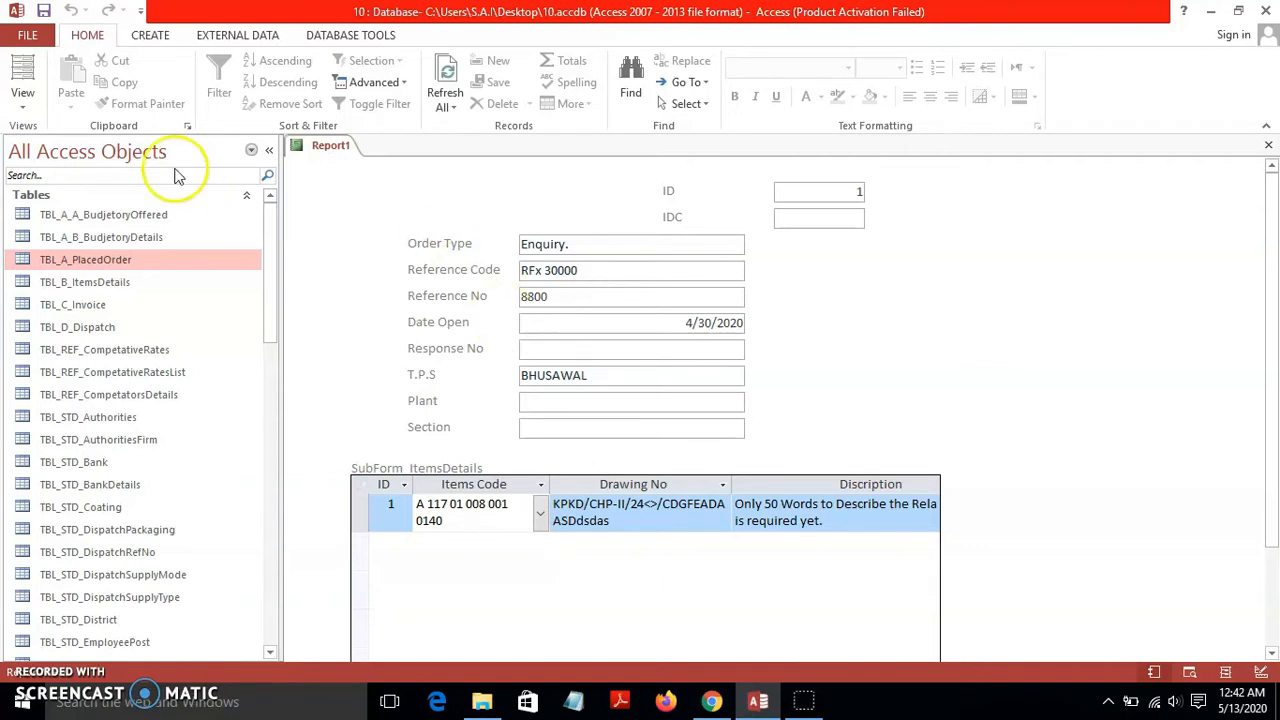
left_click(24, 100)
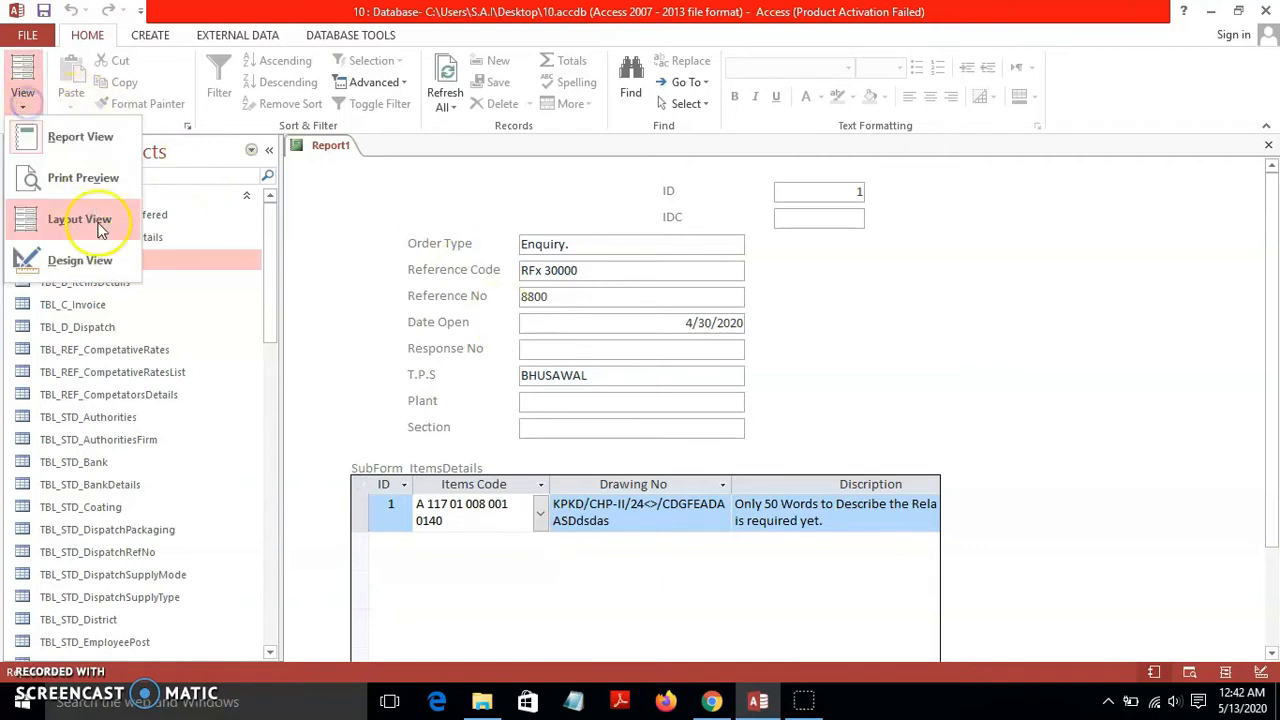
left_click(85, 258)
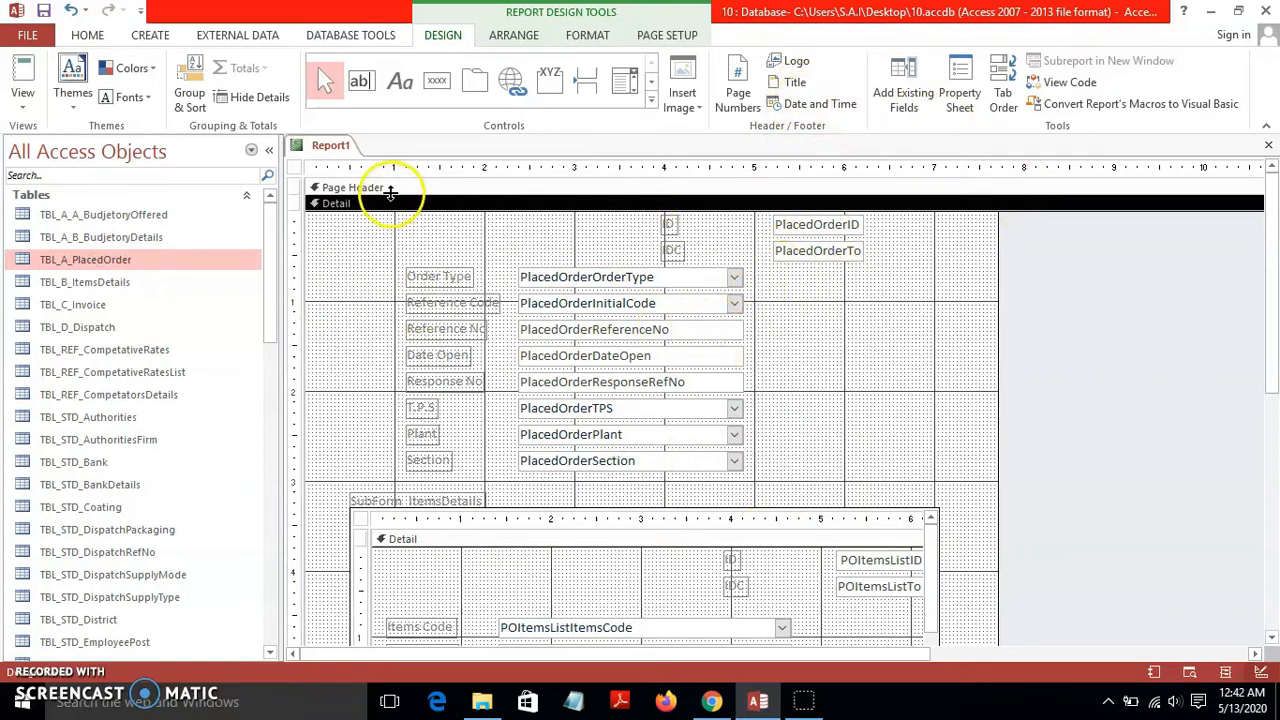
Expand the page header to about 0.7 inch and add Page N of M numbering at its top, placed about 5.2 inches across.
left_click_drag(357, 193, 357, 253)
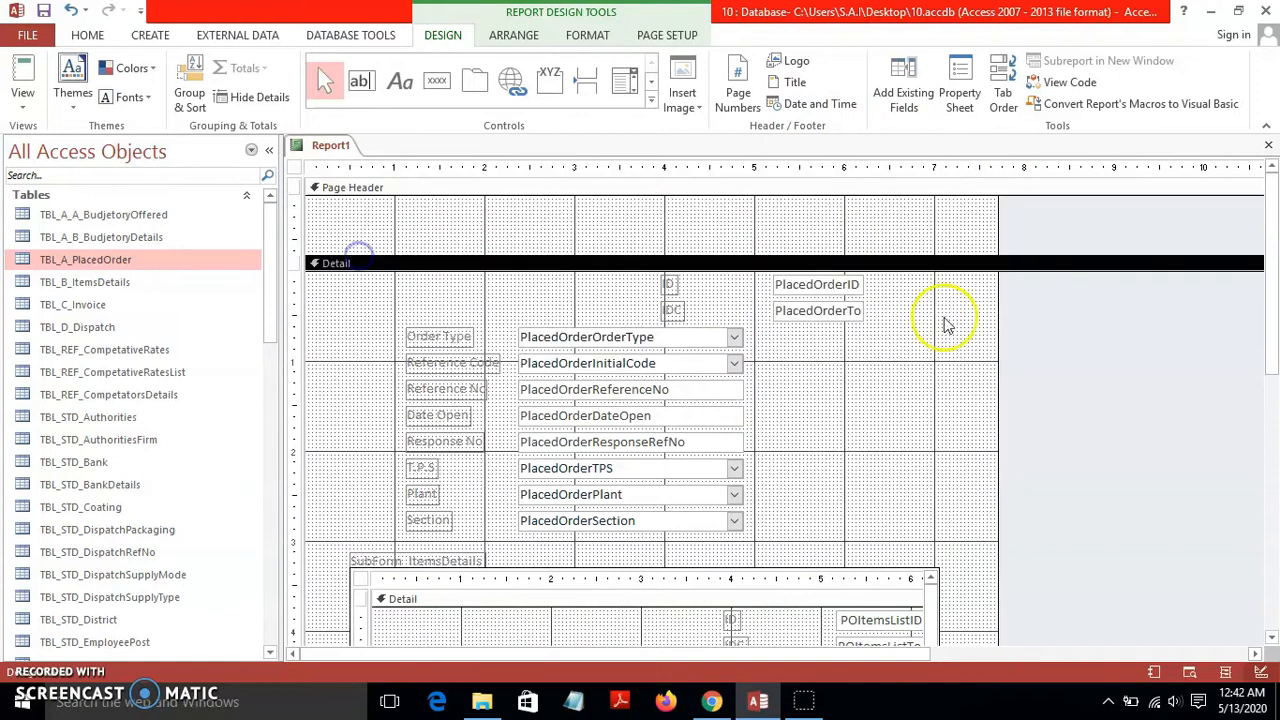
left_click(745, 72)
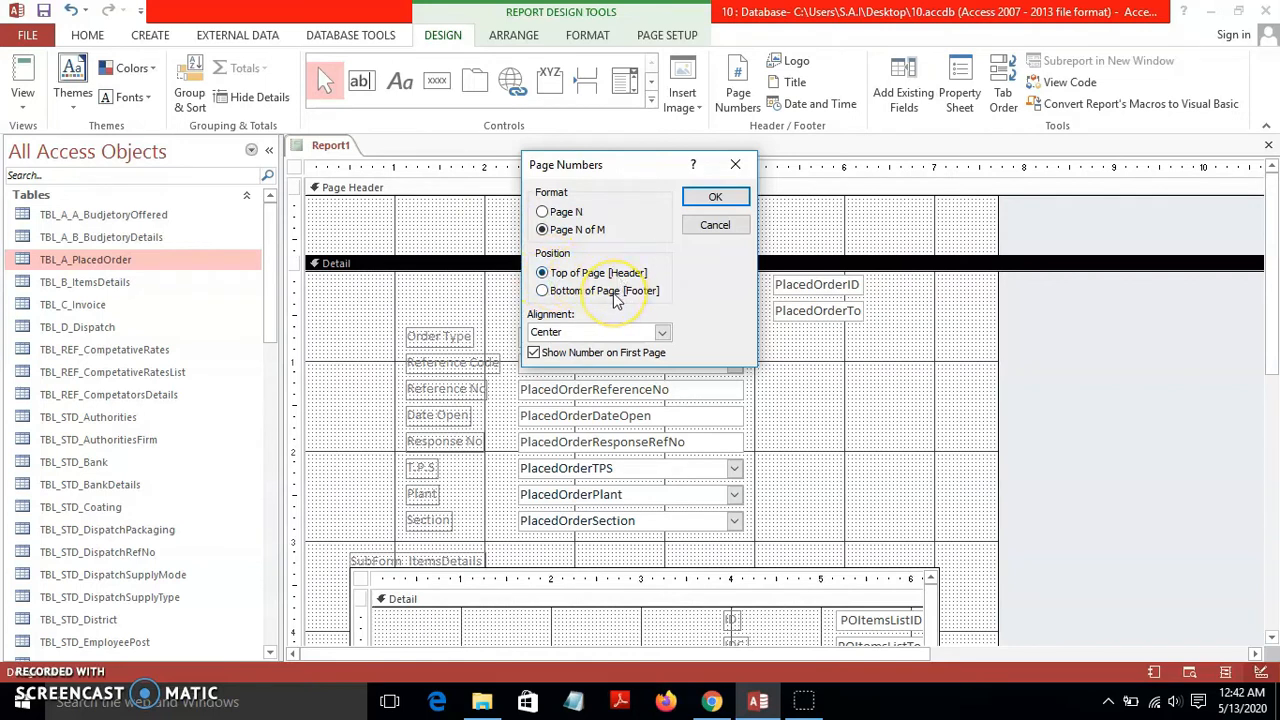
left_click(662, 333)
left_click(662, 333)
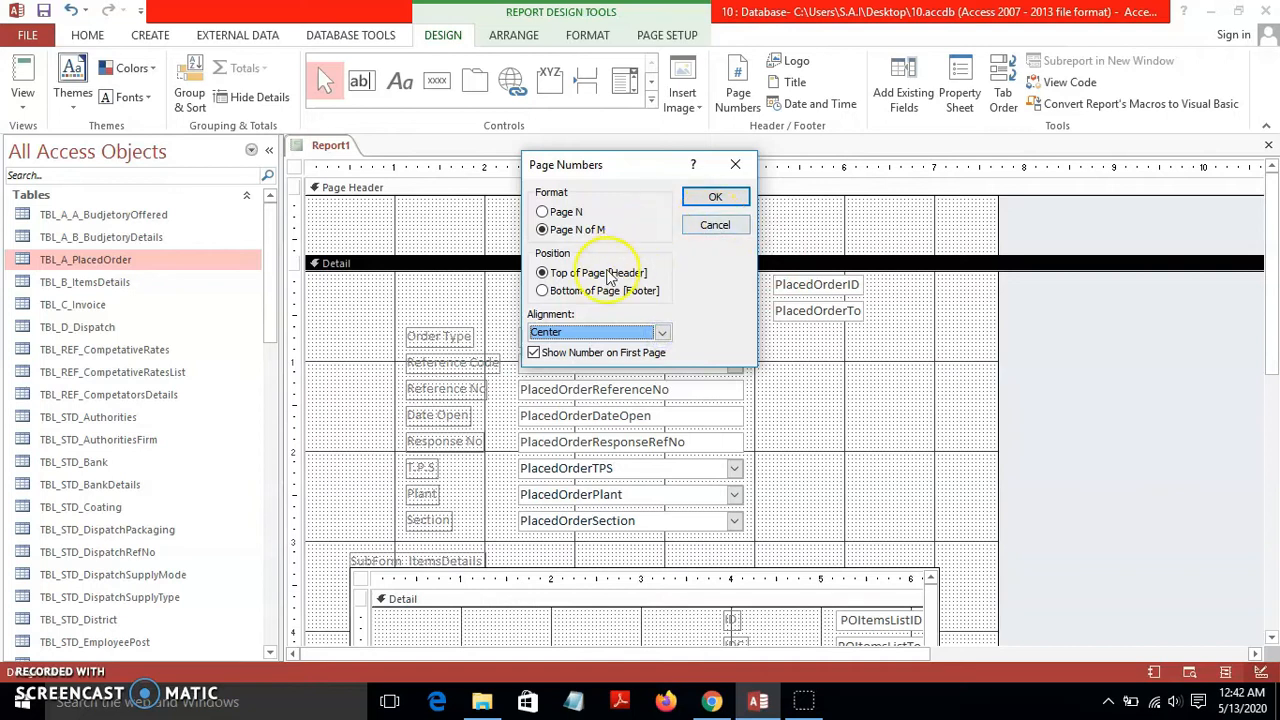
left_click(709, 194)
left_click_drag(562, 207, 802, 206)
left_click(838, 342)
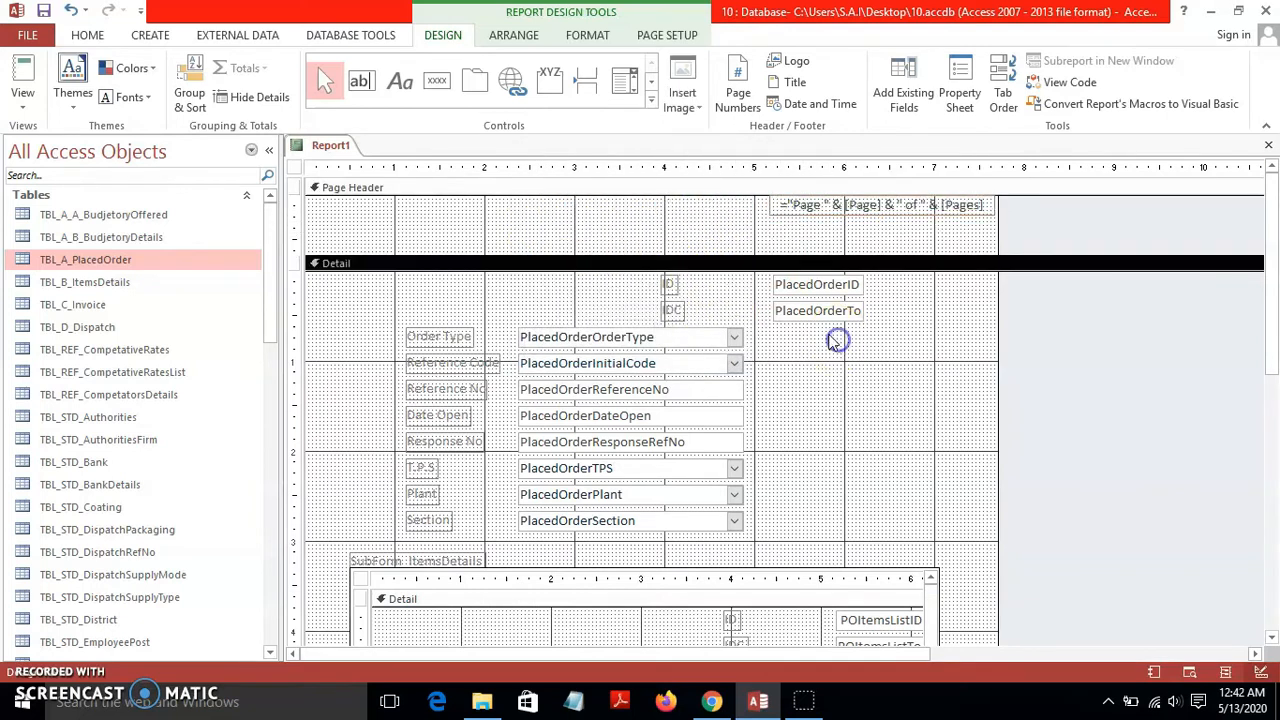
Add the current date in the 13-May-20 format, without the time, to the report header.
left_click(828, 106)
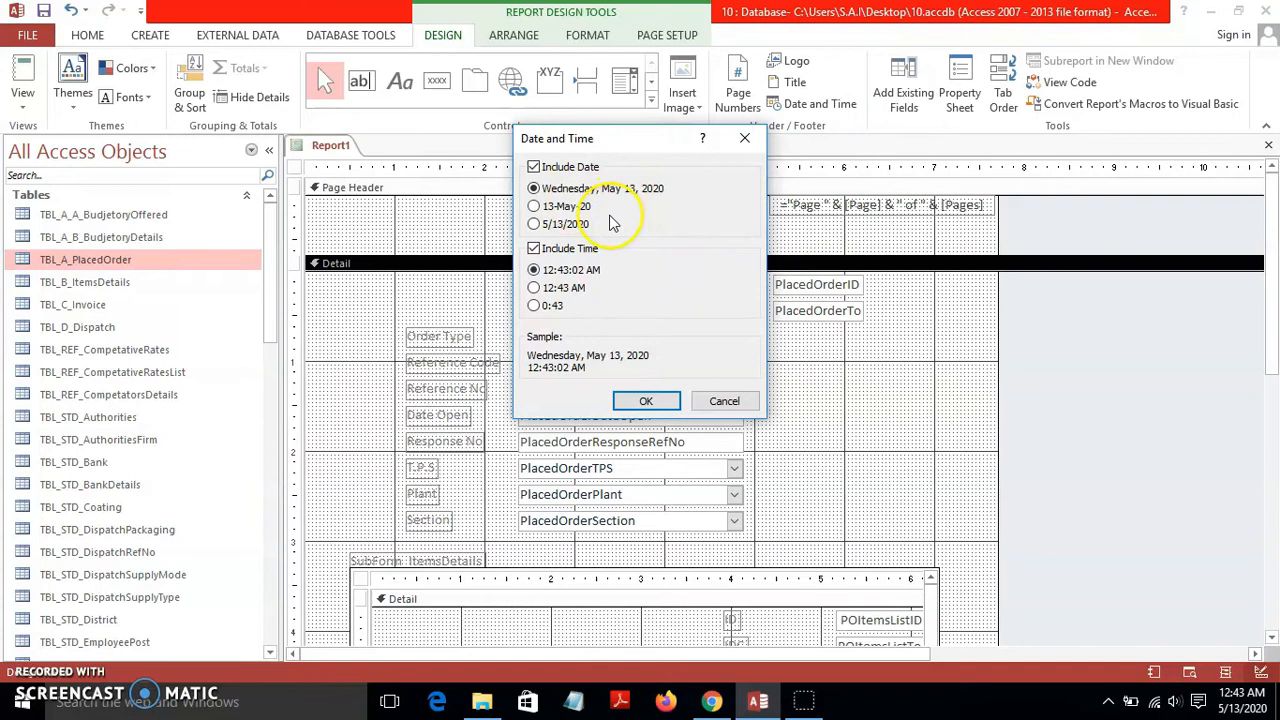
left_click(545, 207)
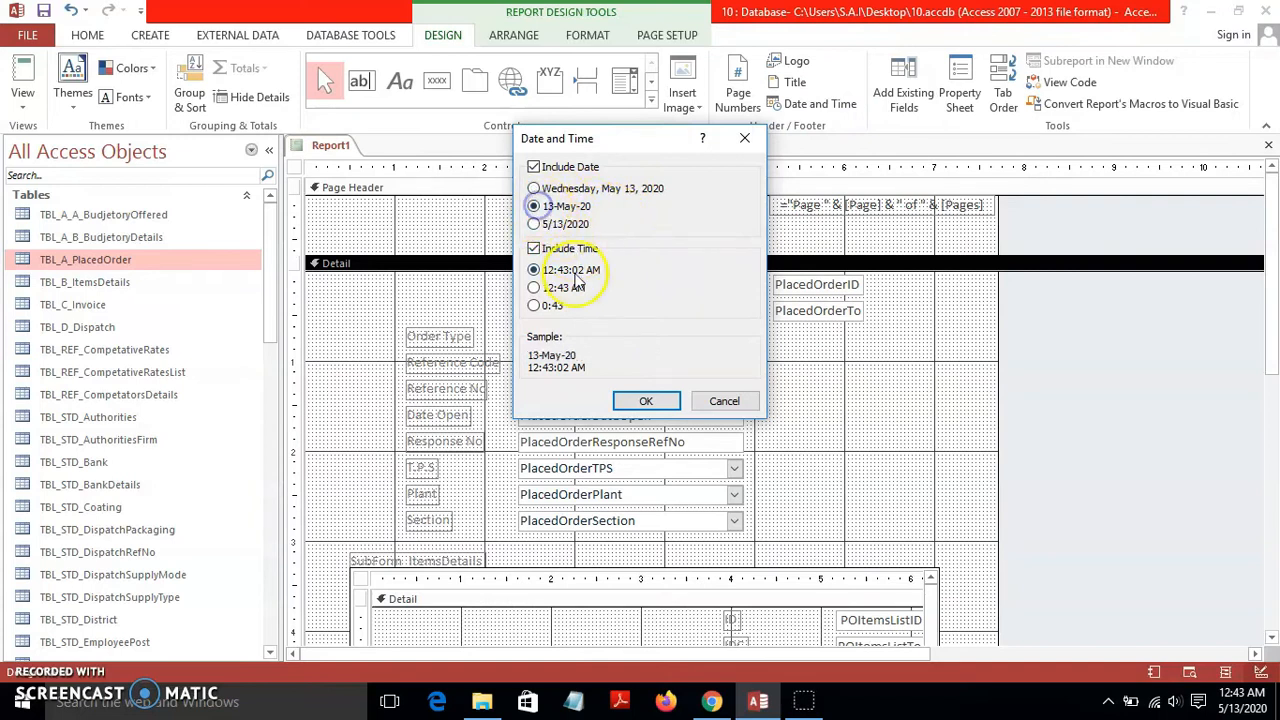
left_click(533, 248)
left_click(646, 401)
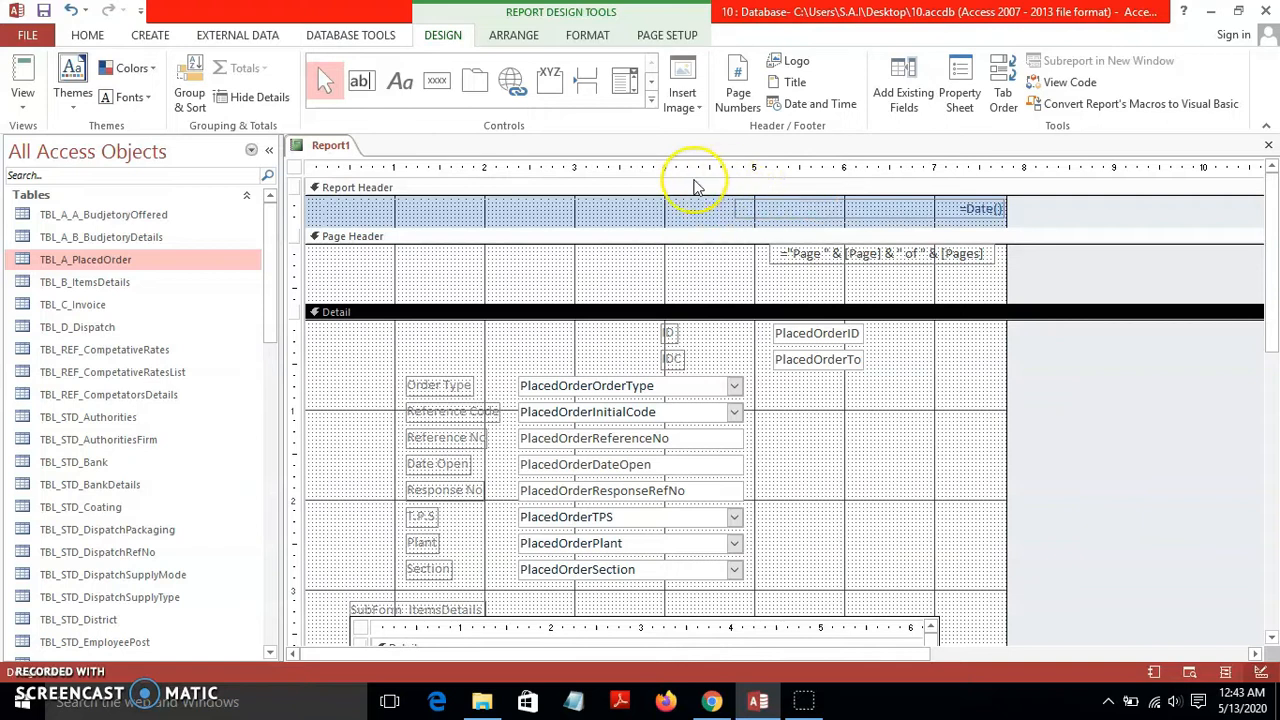
Insert the yellow bird image in the page header about 4 inches across and preview the report in Report View.
left_click(688, 106)
left_click(785, 195)
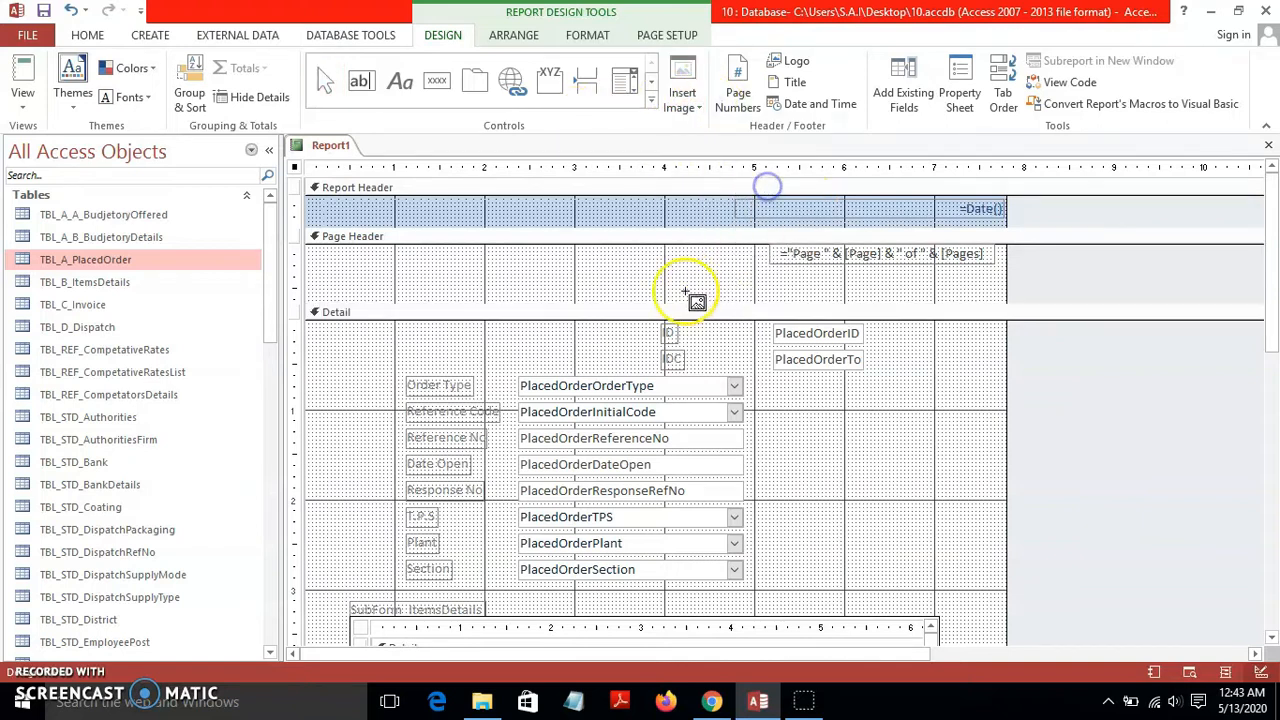
left_click(664, 256)
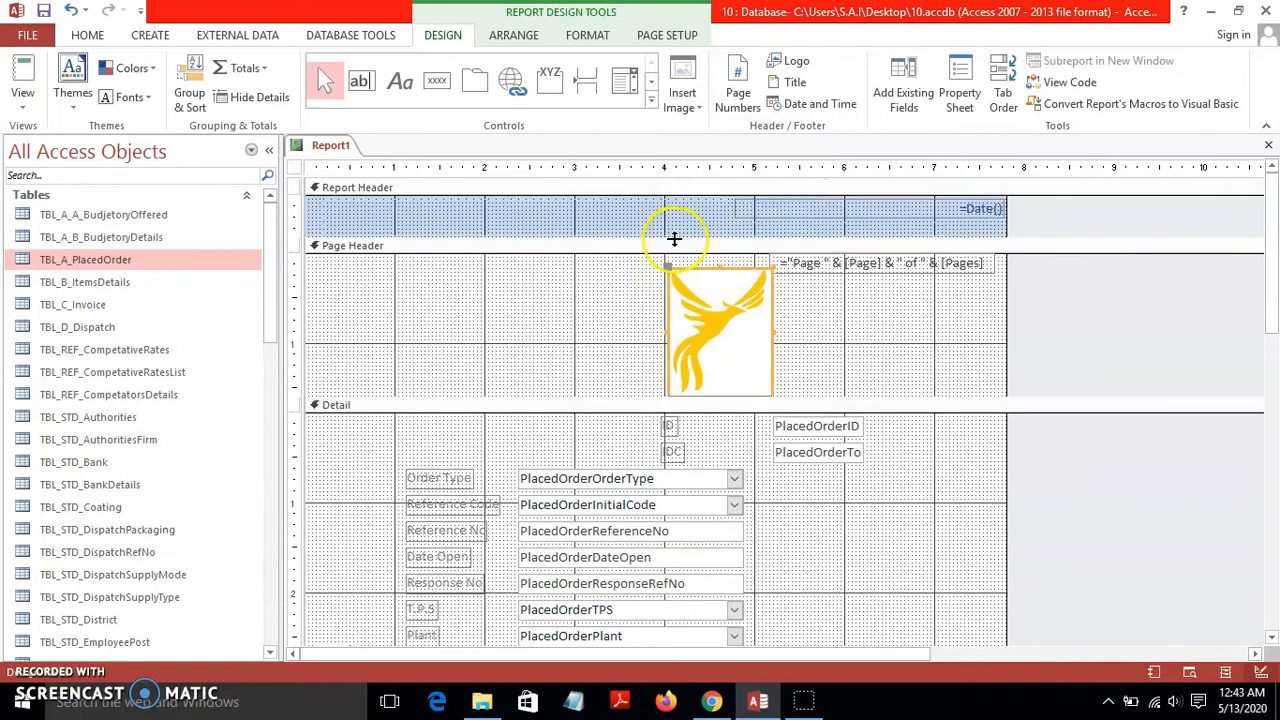
left_click(24, 78)
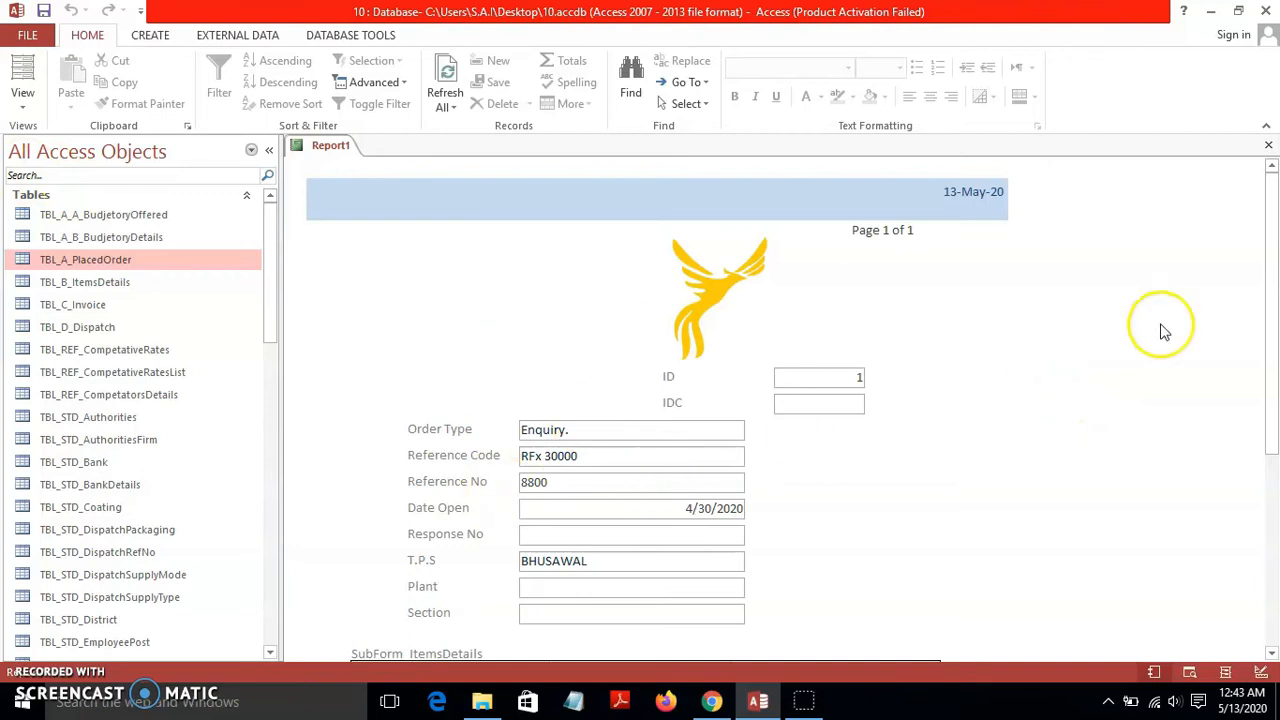
left_click_drag(1275, 235, 1272, 170)
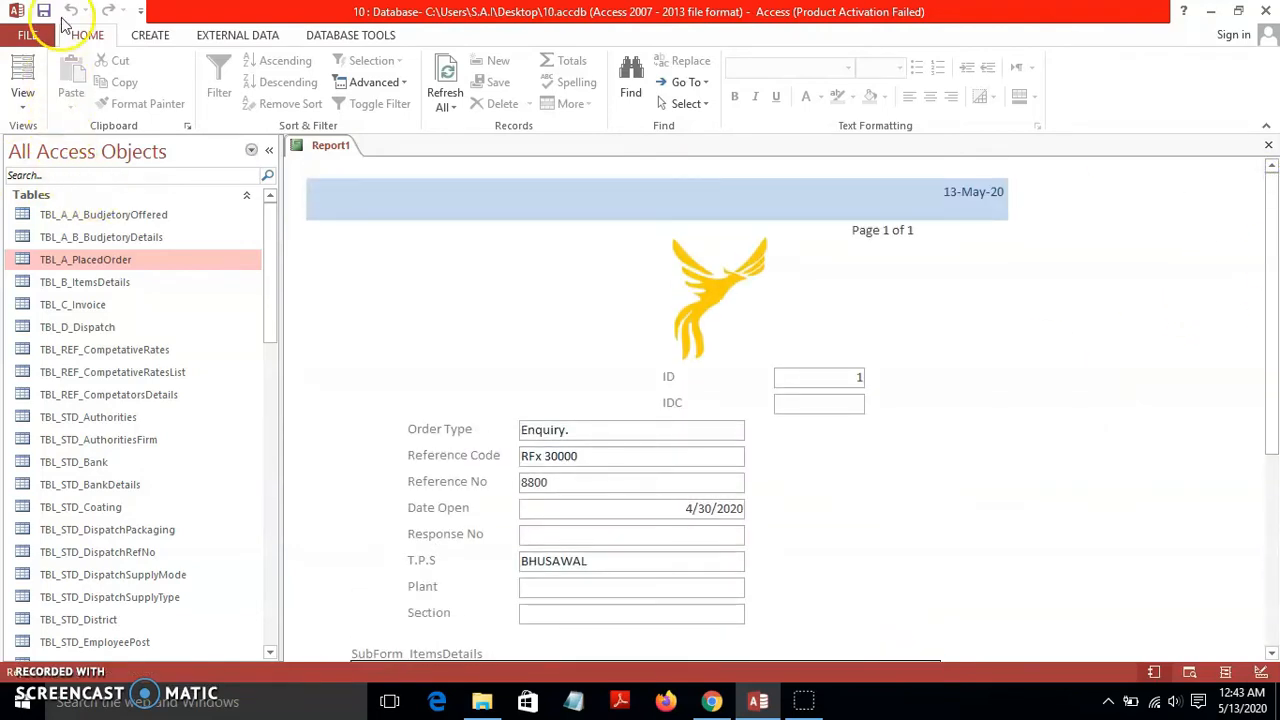
Save the report as Report1 and close it.
left_click(43, 10)
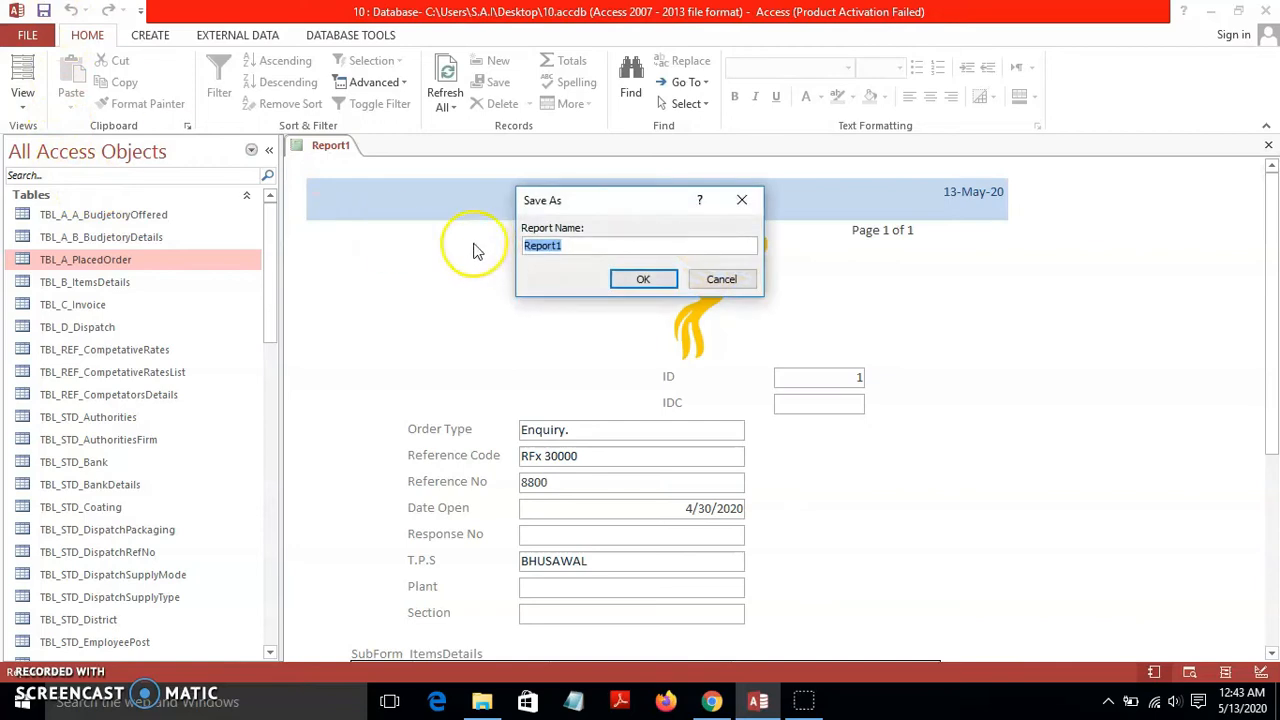
left_click(643, 279)
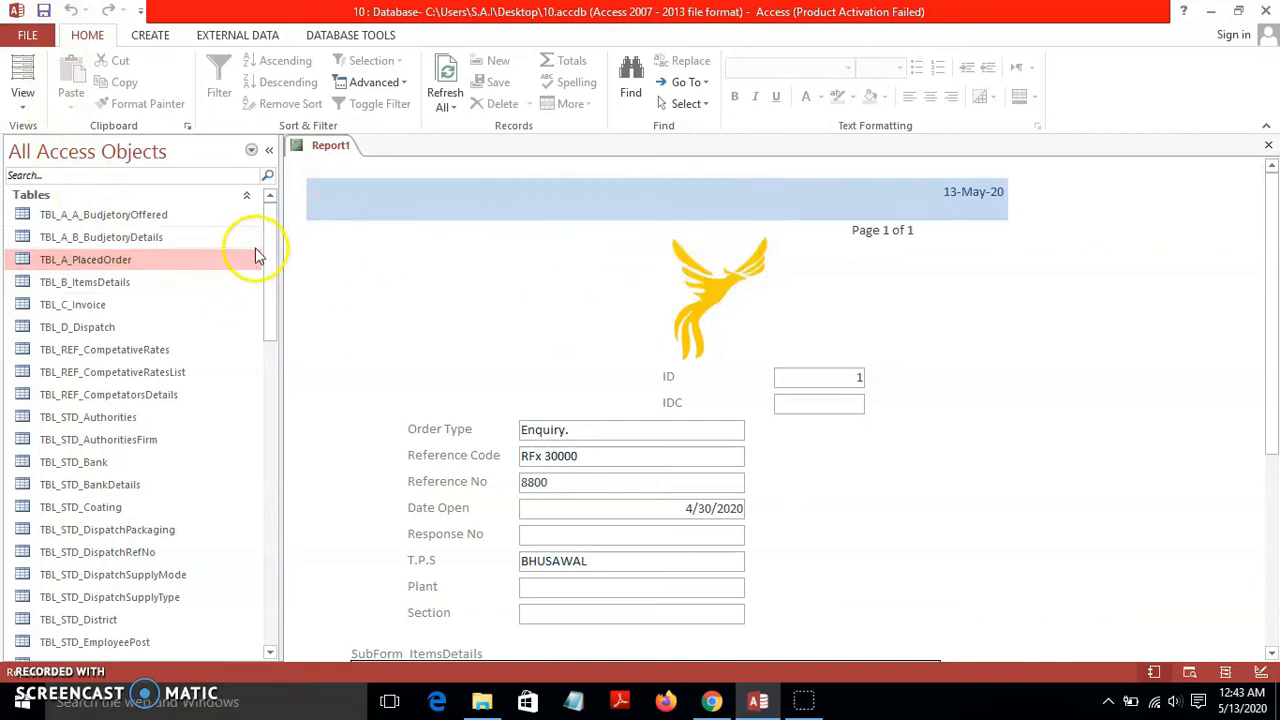
left_click_drag(271, 220, 274, 280)
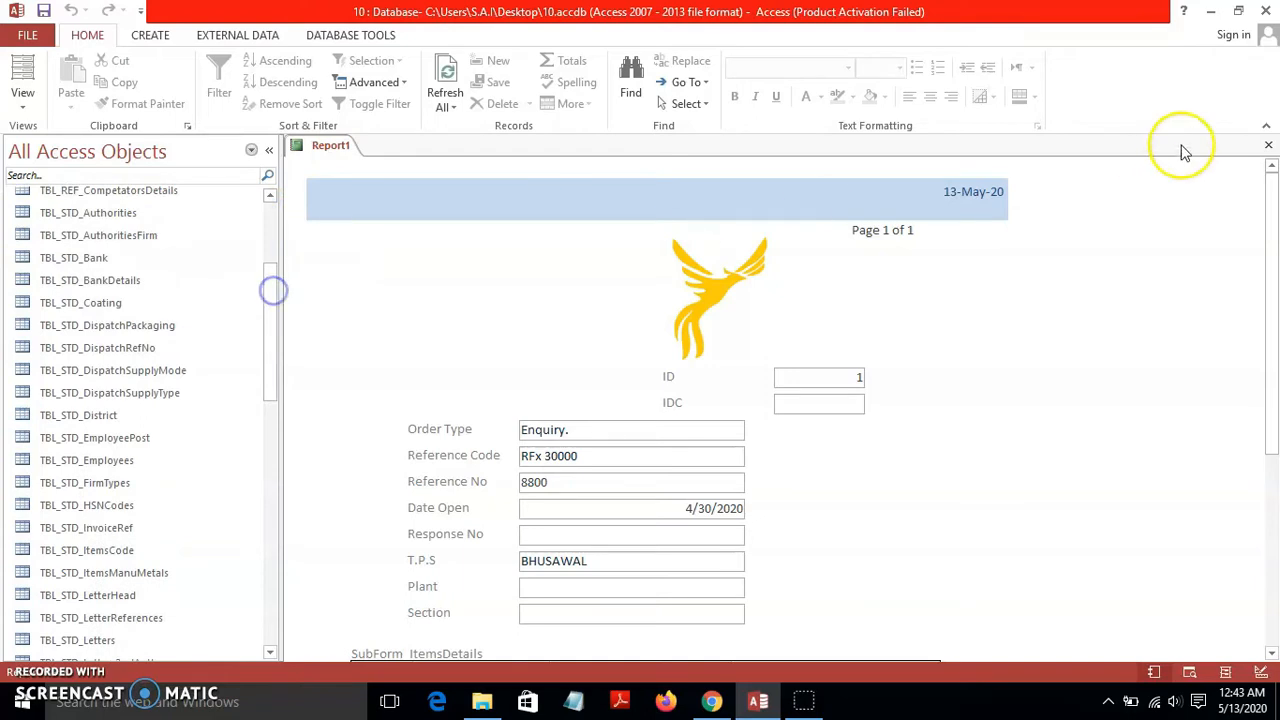
left_click_drag(1272, 300, 1275, 246)
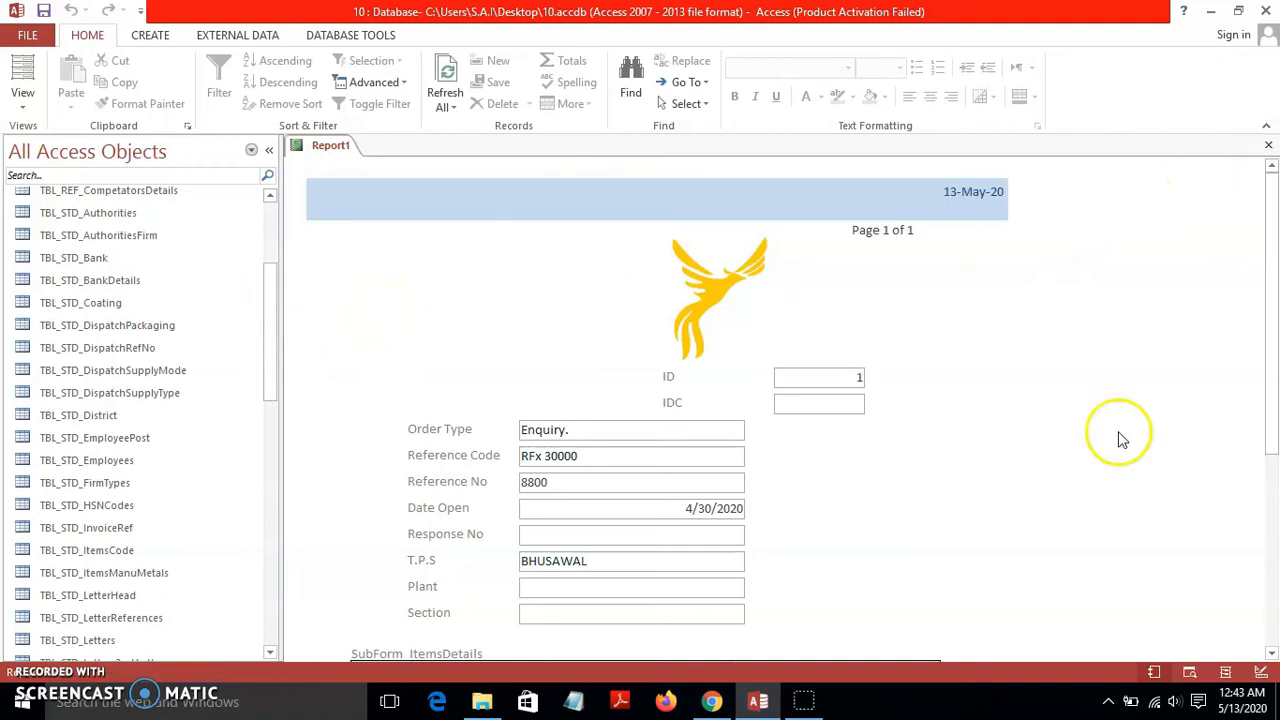
left_click(1268, 145)
Open the EntryForm_PlacedOrders form in Design View.
left_click_drag(266, 243, 274, 585)
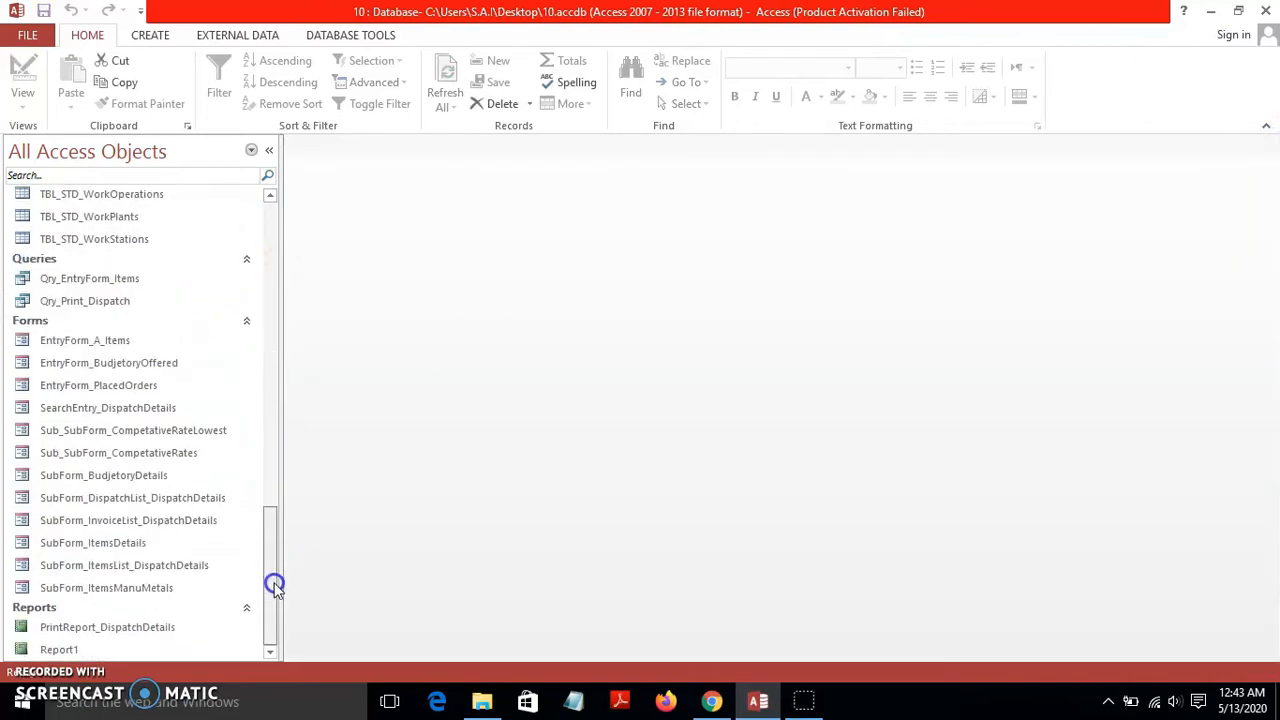
left_click(122, 390)
double_click(122, 390)
left_click(22, 97)
left_click(80, 261)
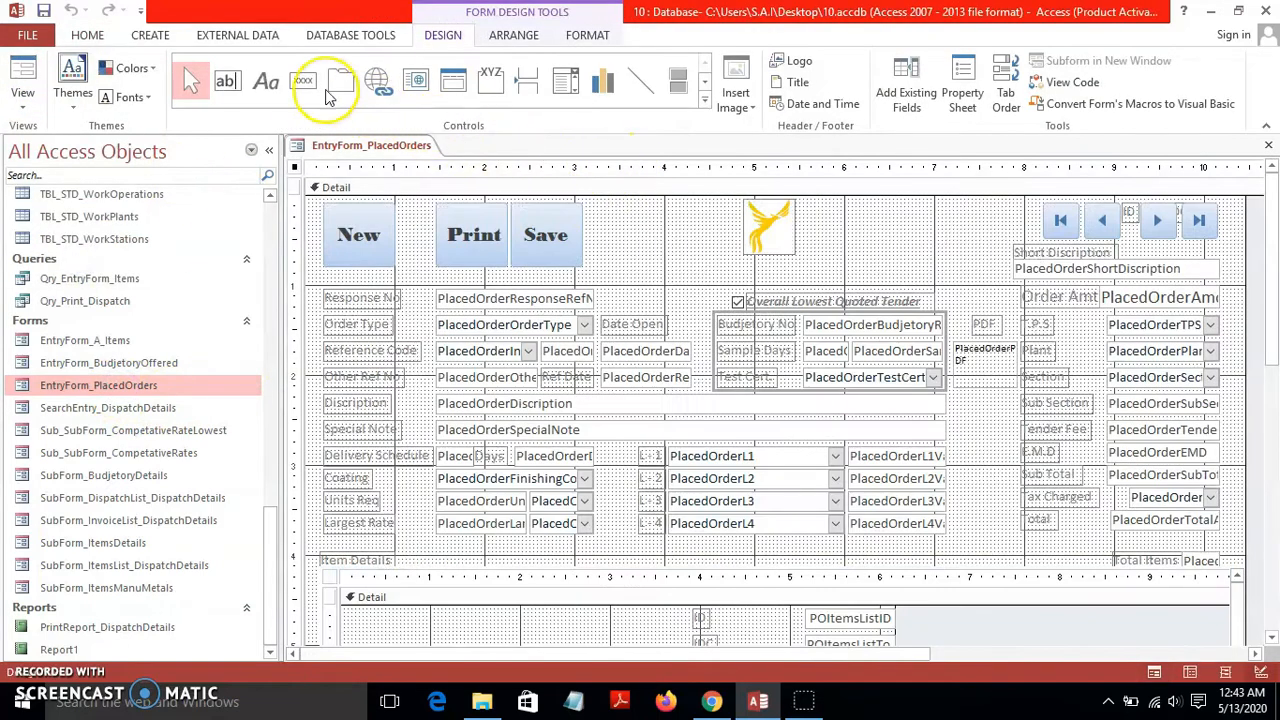
Add a command button at the top of the form, about 6.5 inches across, with the Preview Report action for Report1.
left_click(888, 213)
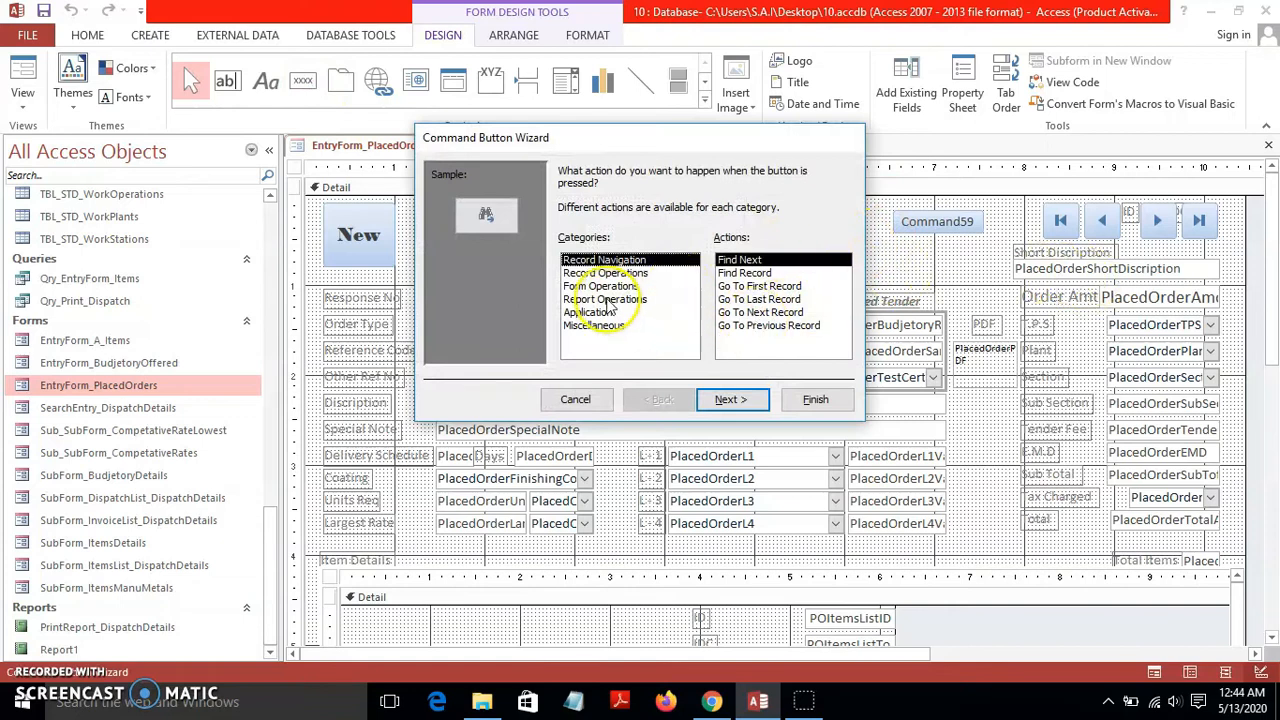
left_click(605, 299)
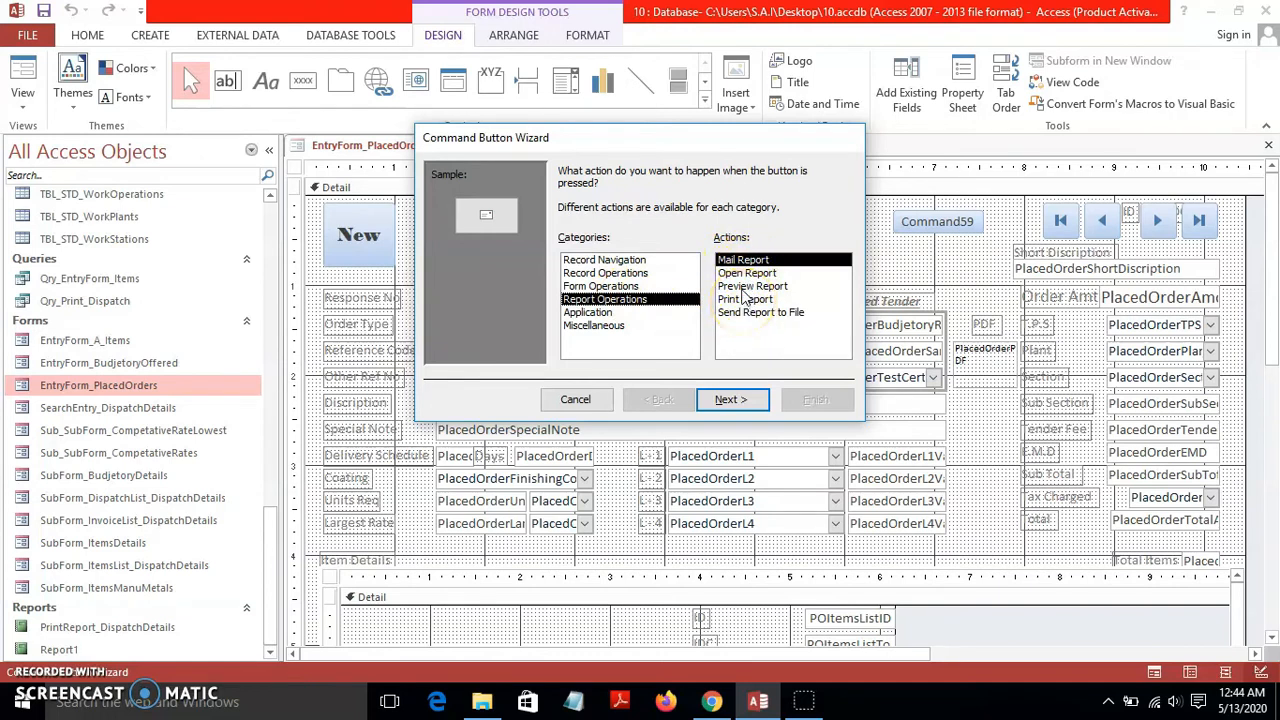
left_click(744, 288)
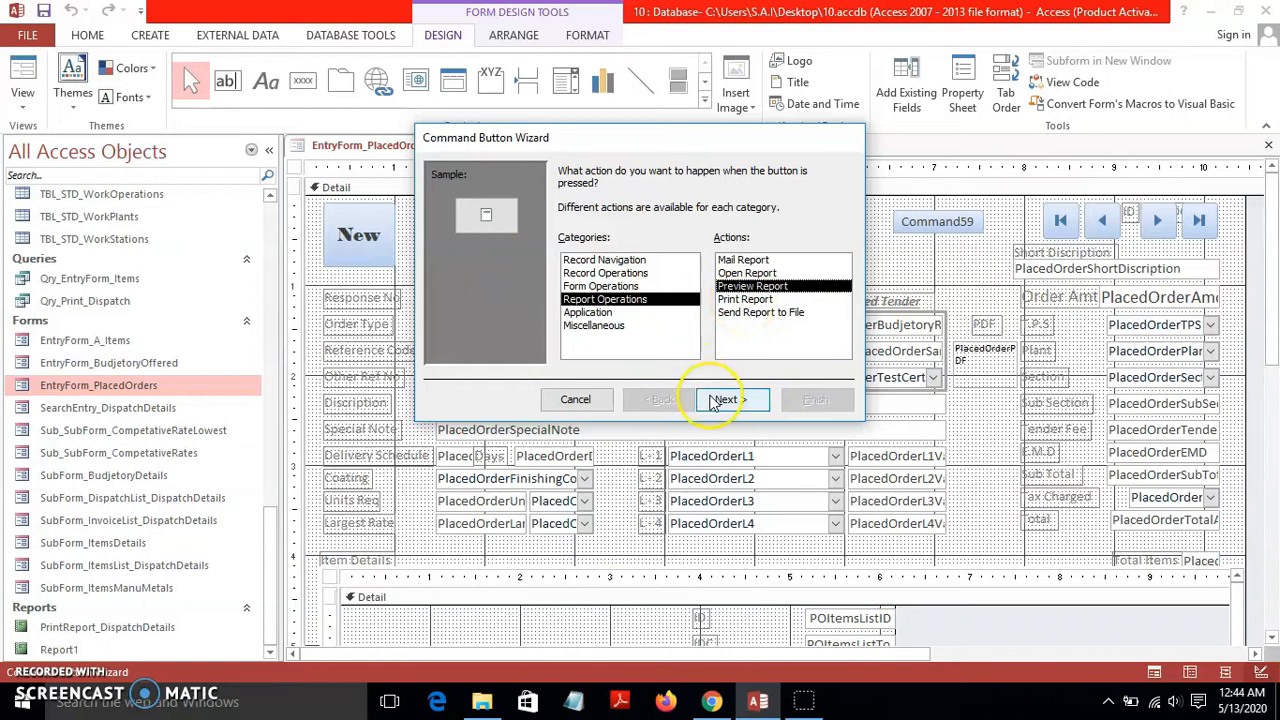
left_click(713, 399)
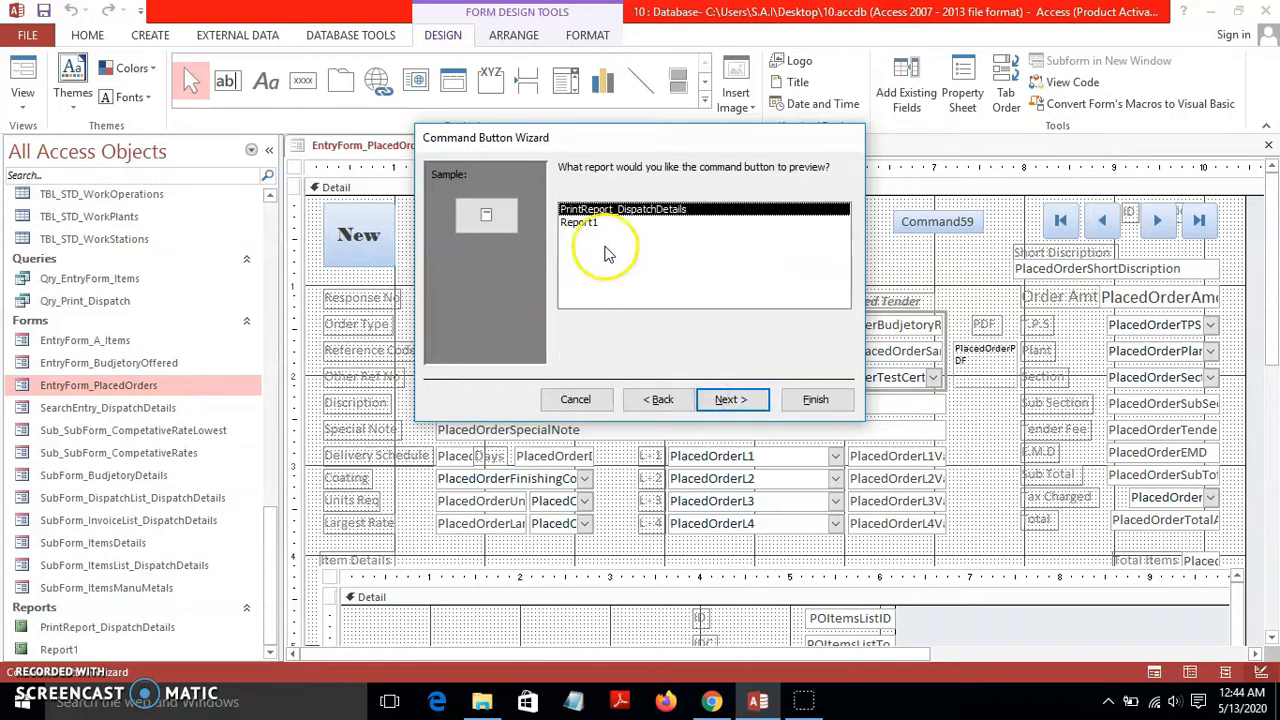
left_click(578, 223)
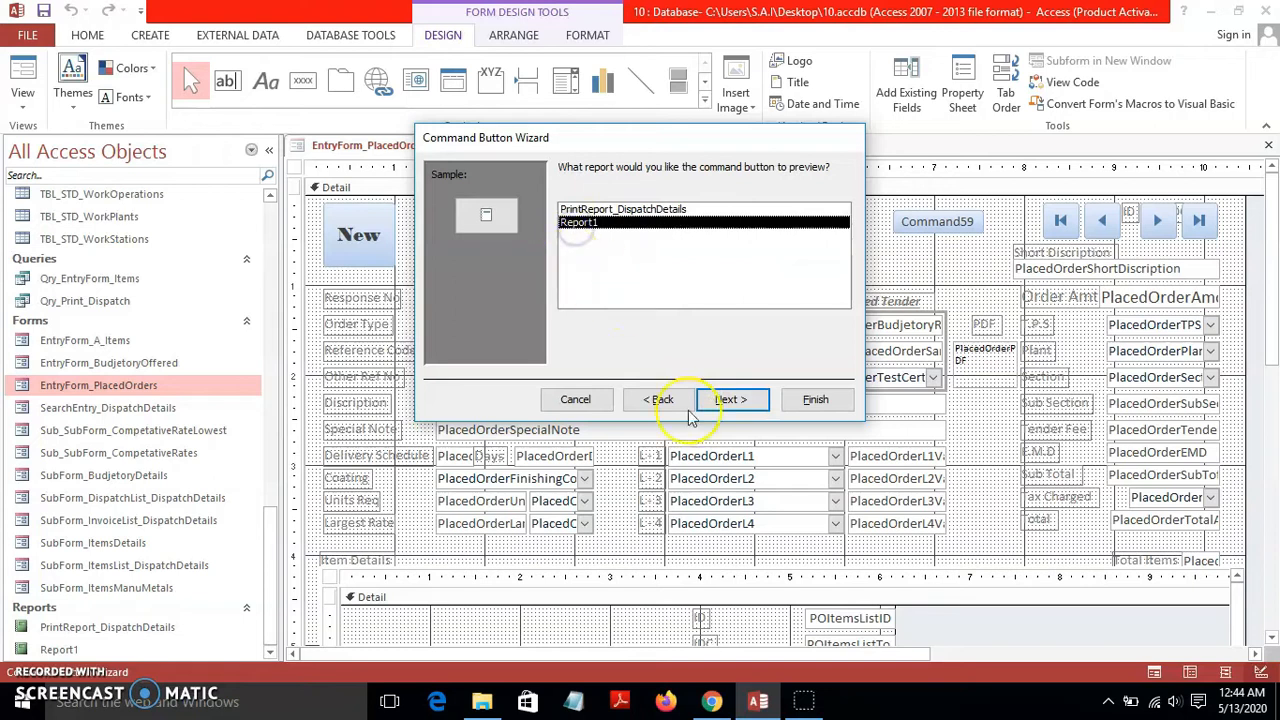
left_click(735, 403)
Give the new command button the Preview picture and finish its wizard.
left_click(586, 279)
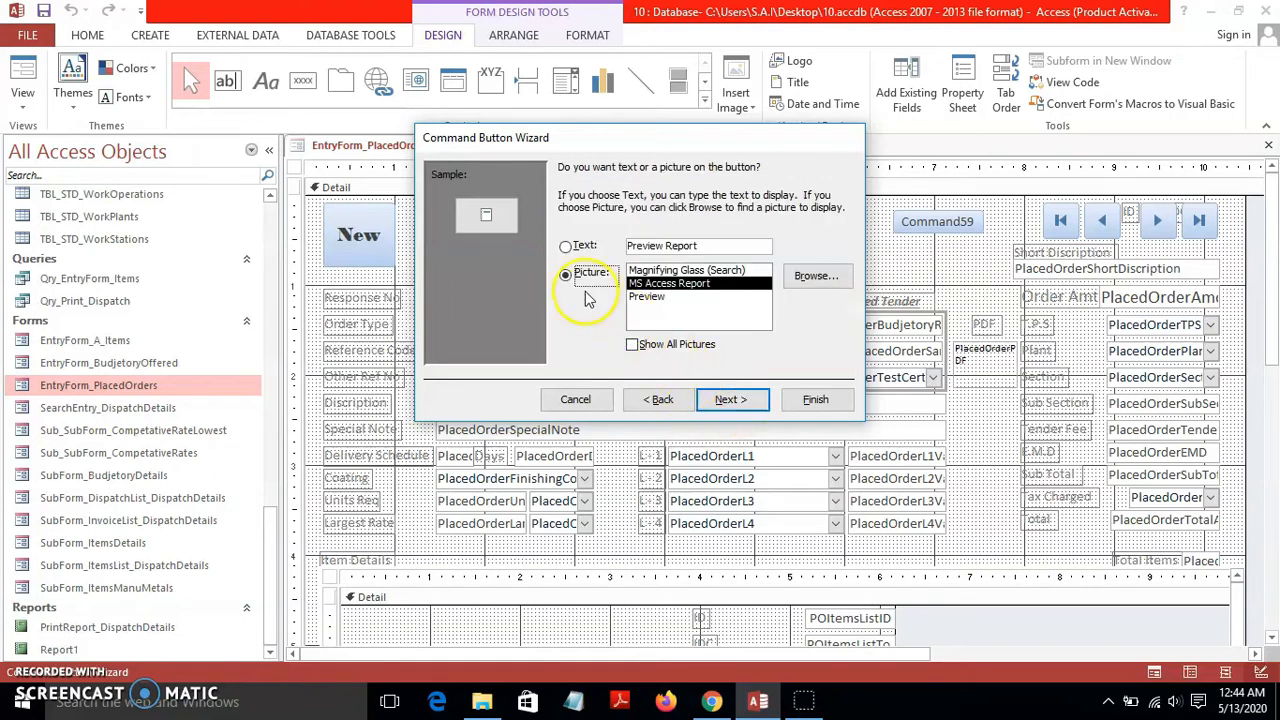
left_click(648, 270)
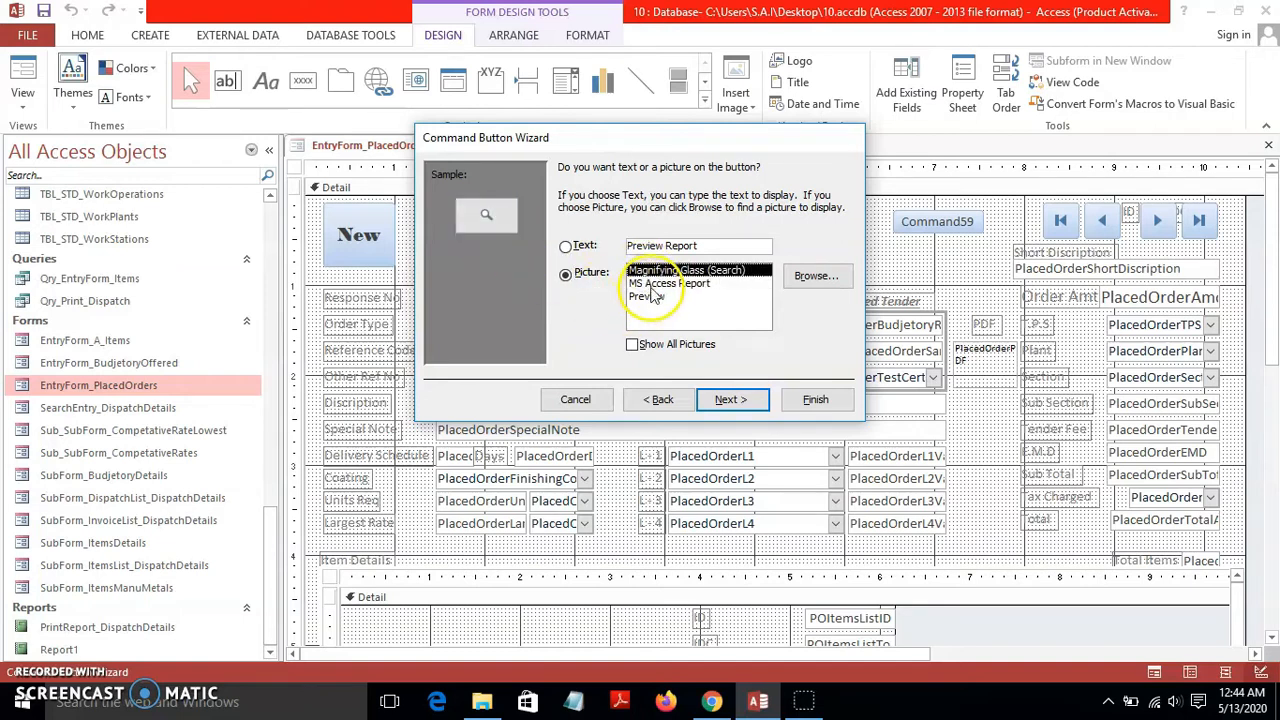
left_click(651, 284)
left_click(649, 298)
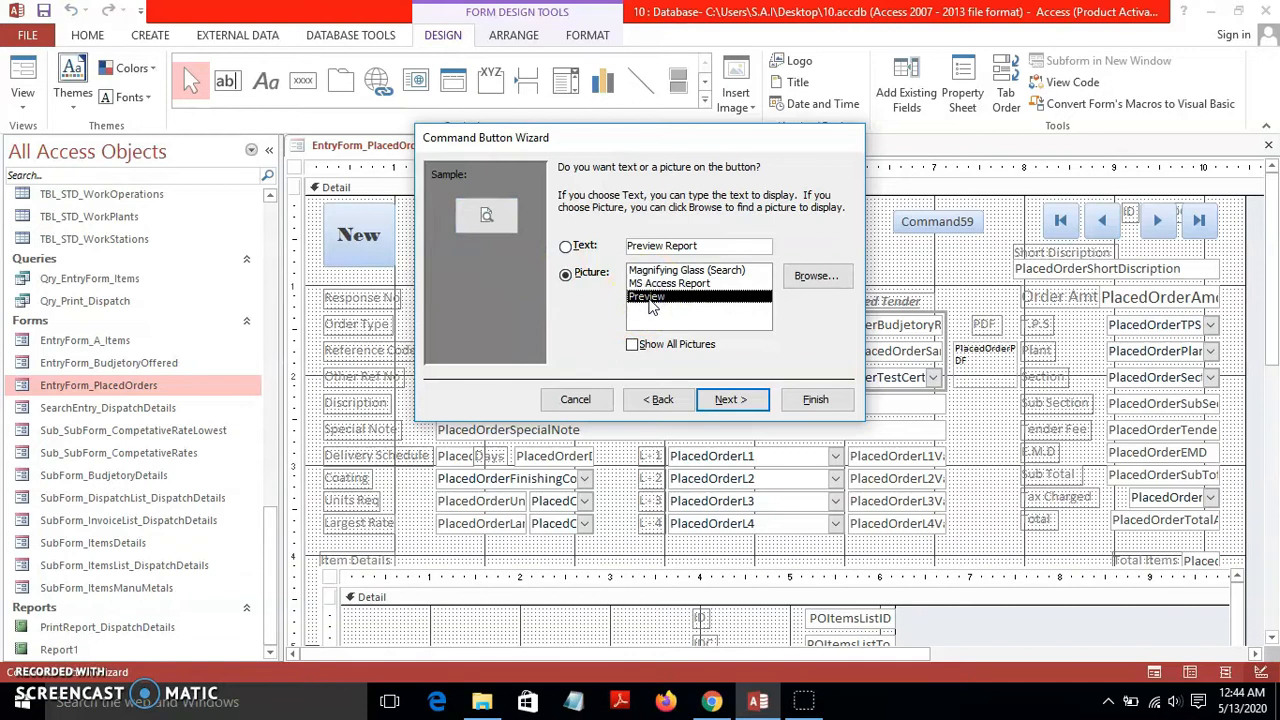
left_click(728, 402)
left_click(785, 405)
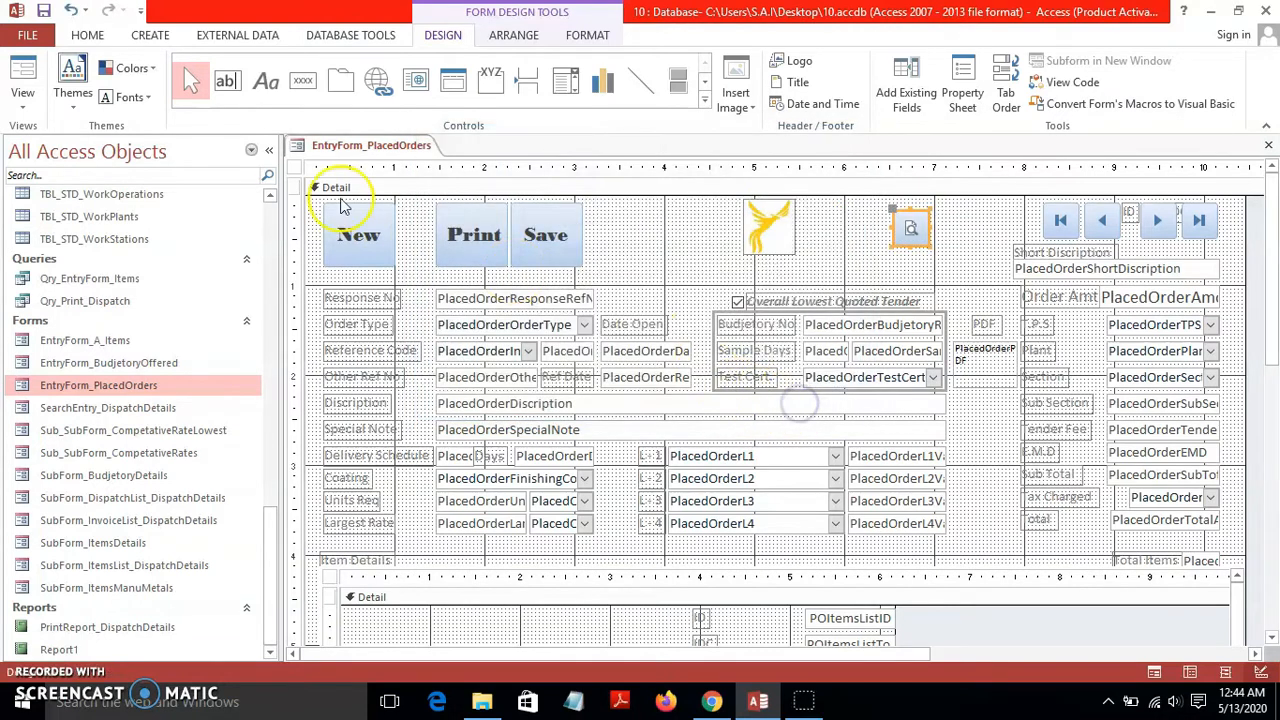
Switch to Form View and test the new button by previewing Report1, closing the preview and running it again.
left_click(16, 64)
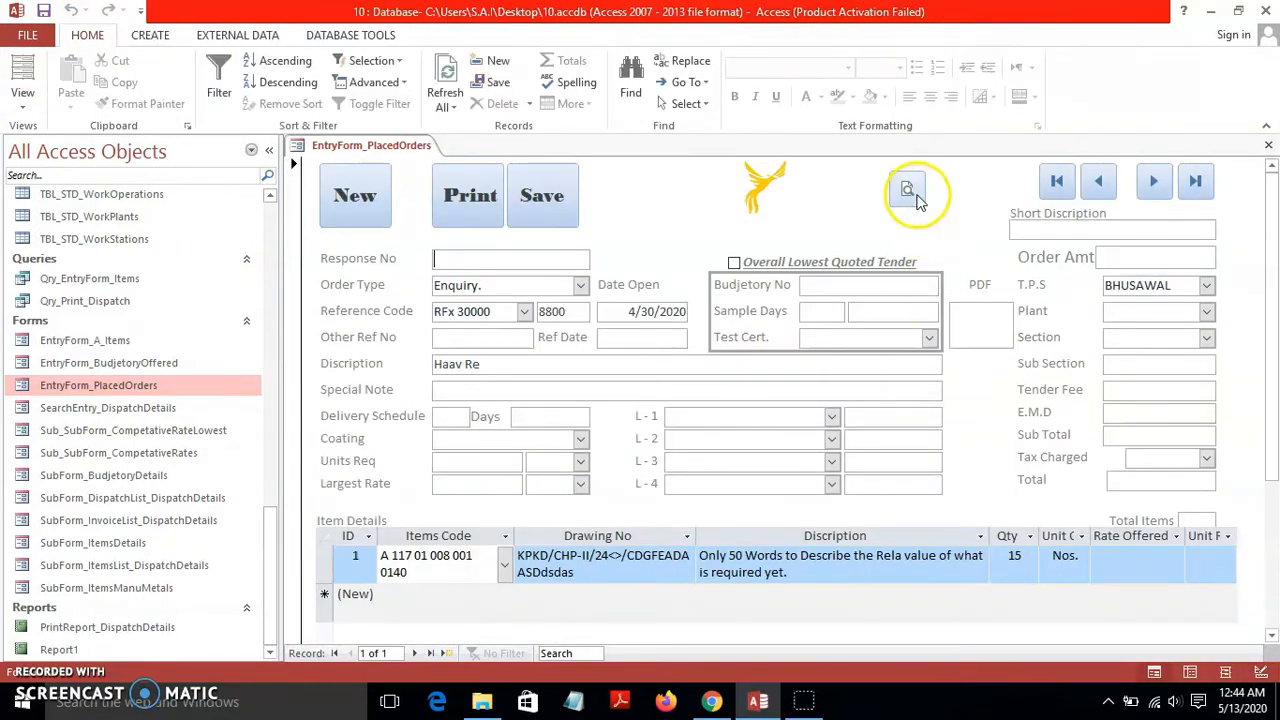
left_click(912, 194)
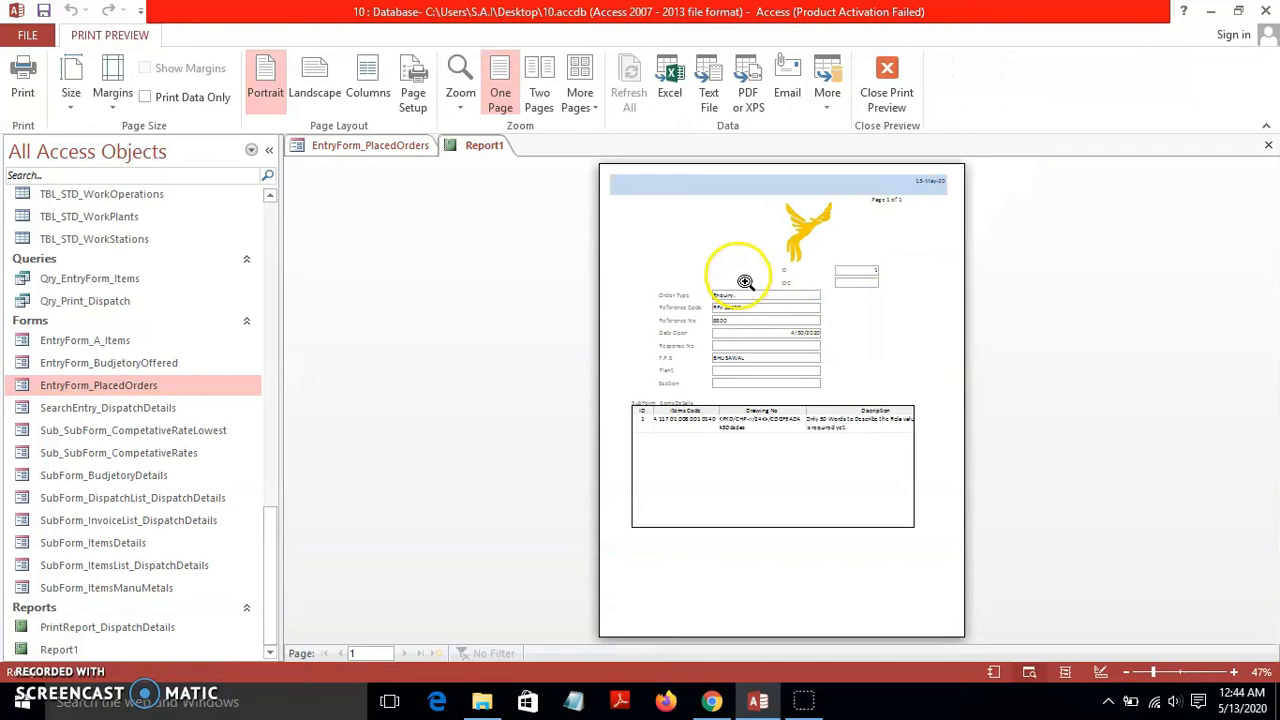
left_click(890, 205)
left_click(879, 237)
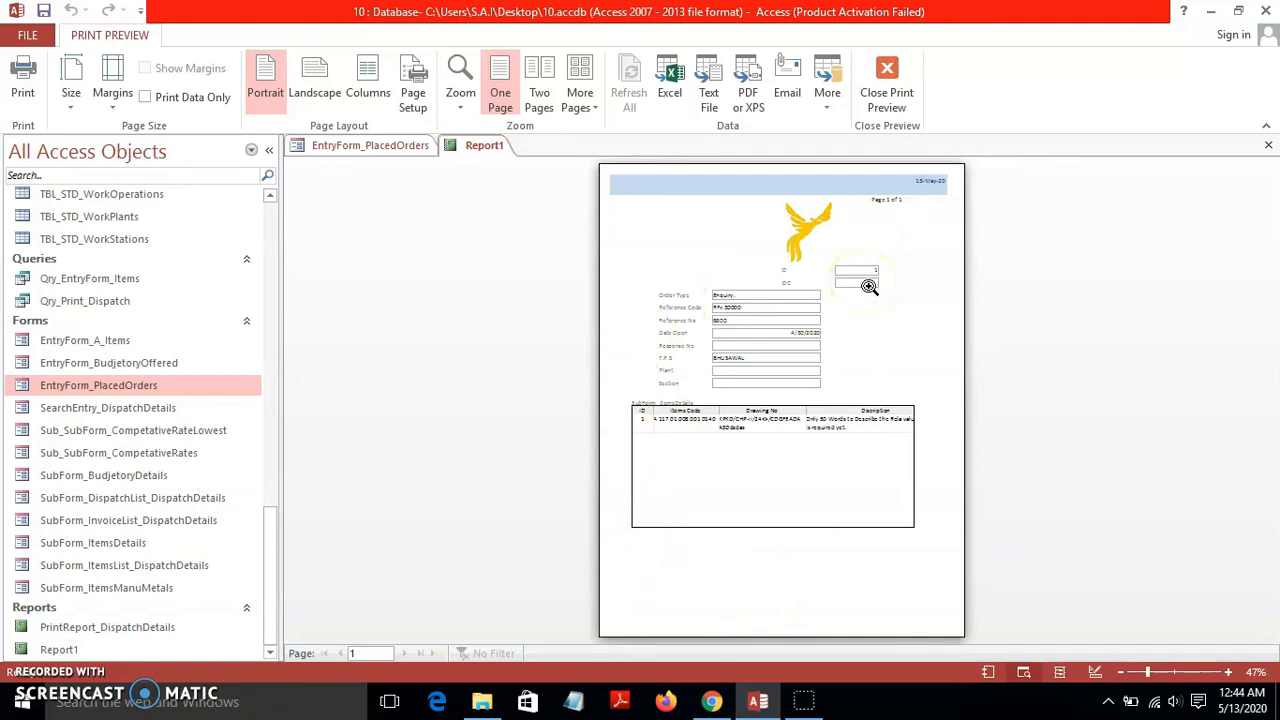
left_click(1268, 145)
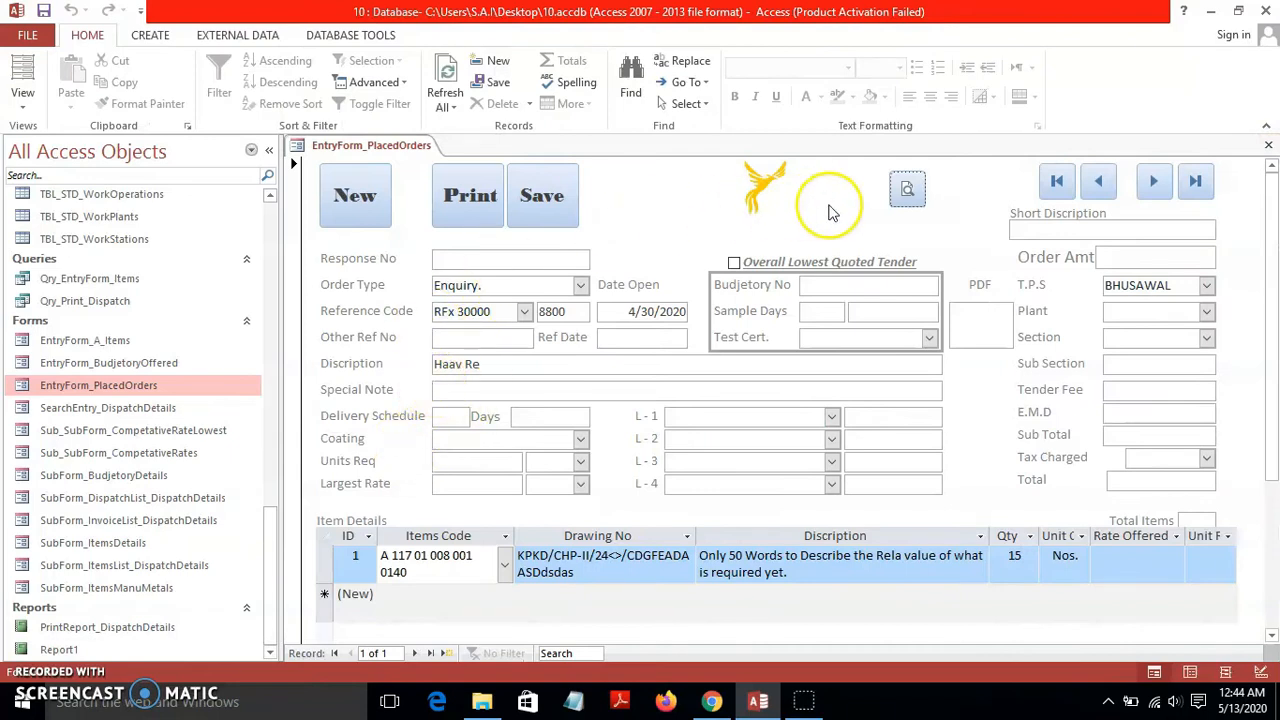
left_click_drag(1272, 228, 1277, 184)
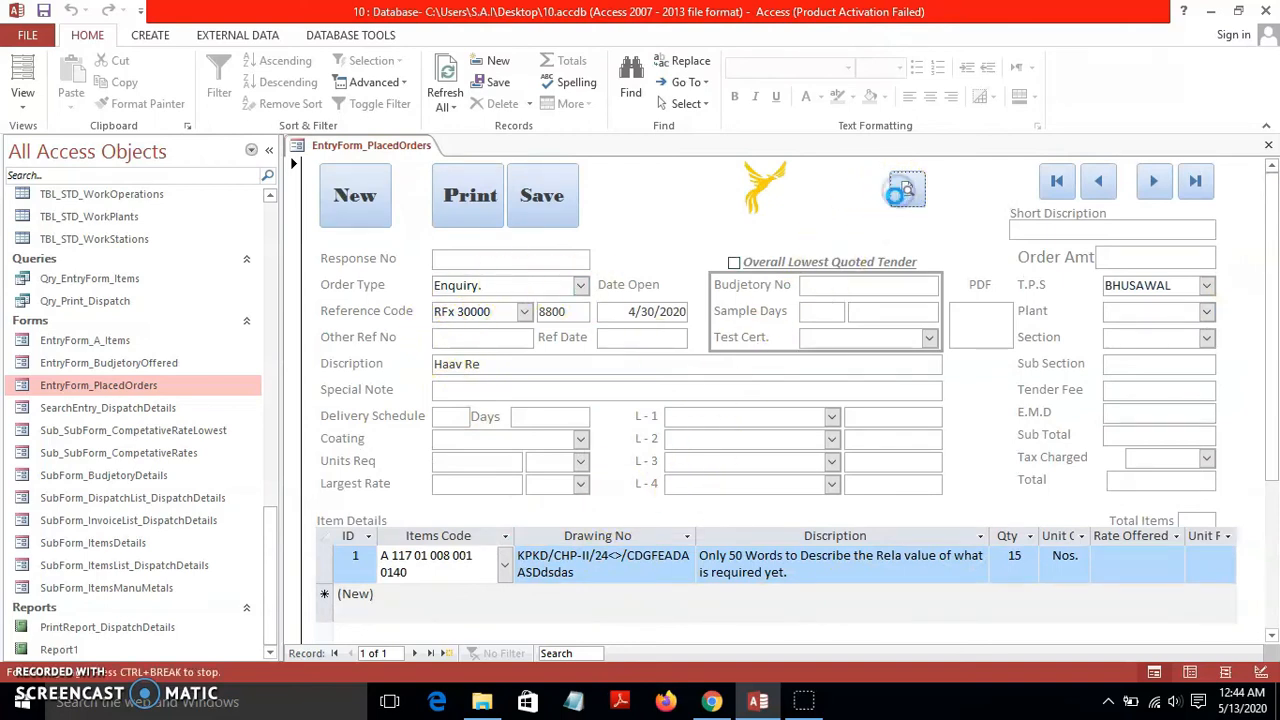
left_click(902, 190)
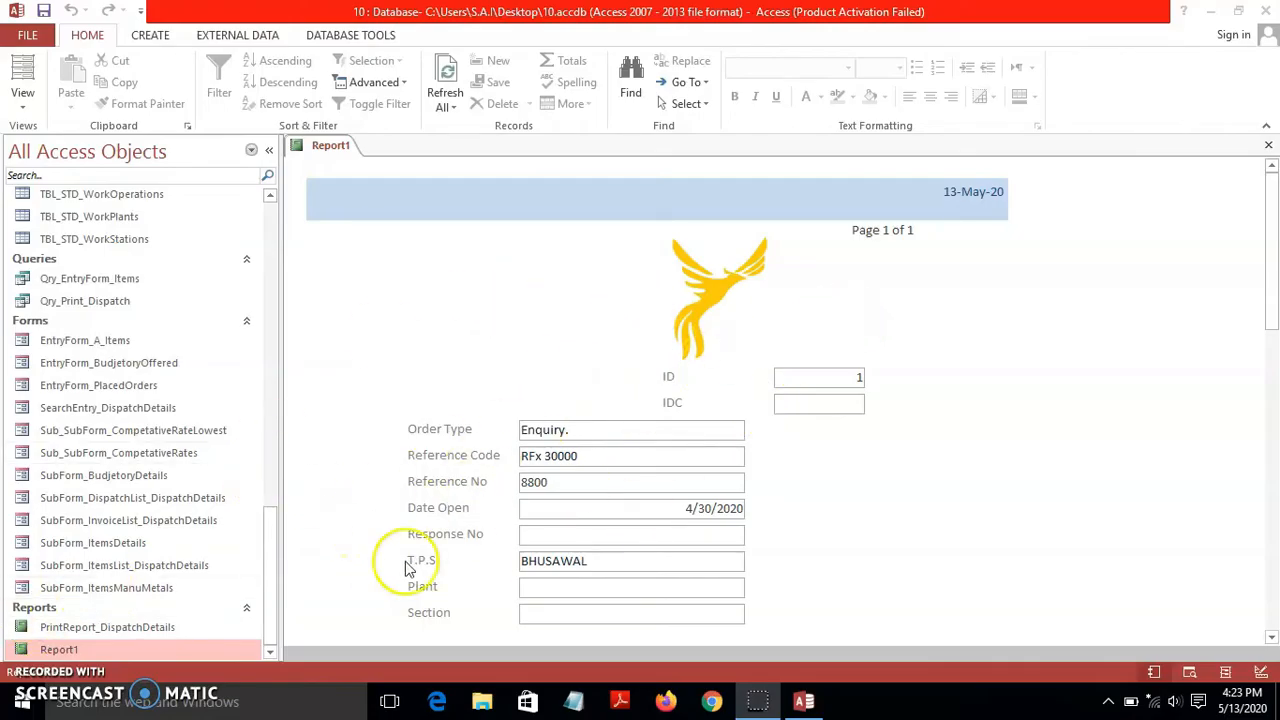
Switch Report1 to Design View and examine its PlacedOrderID and PlacedOrderTo fields.
mouse_move(271, 590)
left_mouse_down()
mouse_move(286, 295)
mouse_move(255, 605)
left_mouse_up()
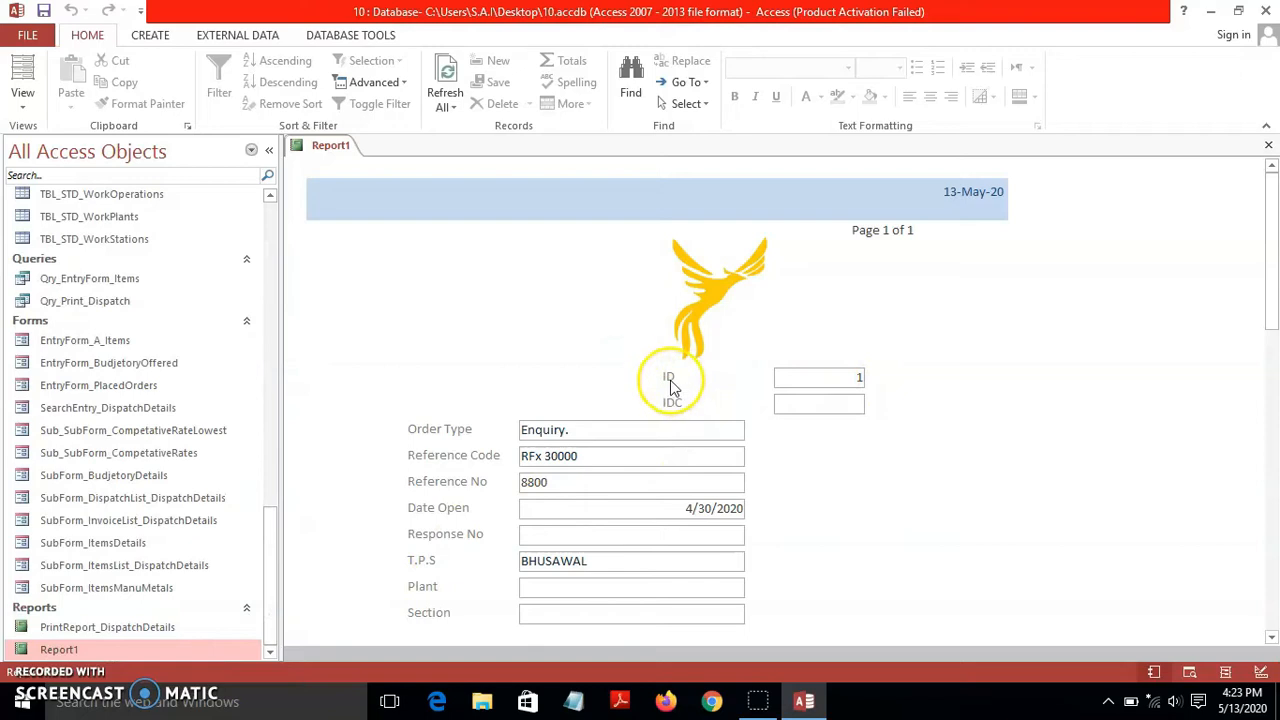
left_click(23, 100)
left_click(72, 258)
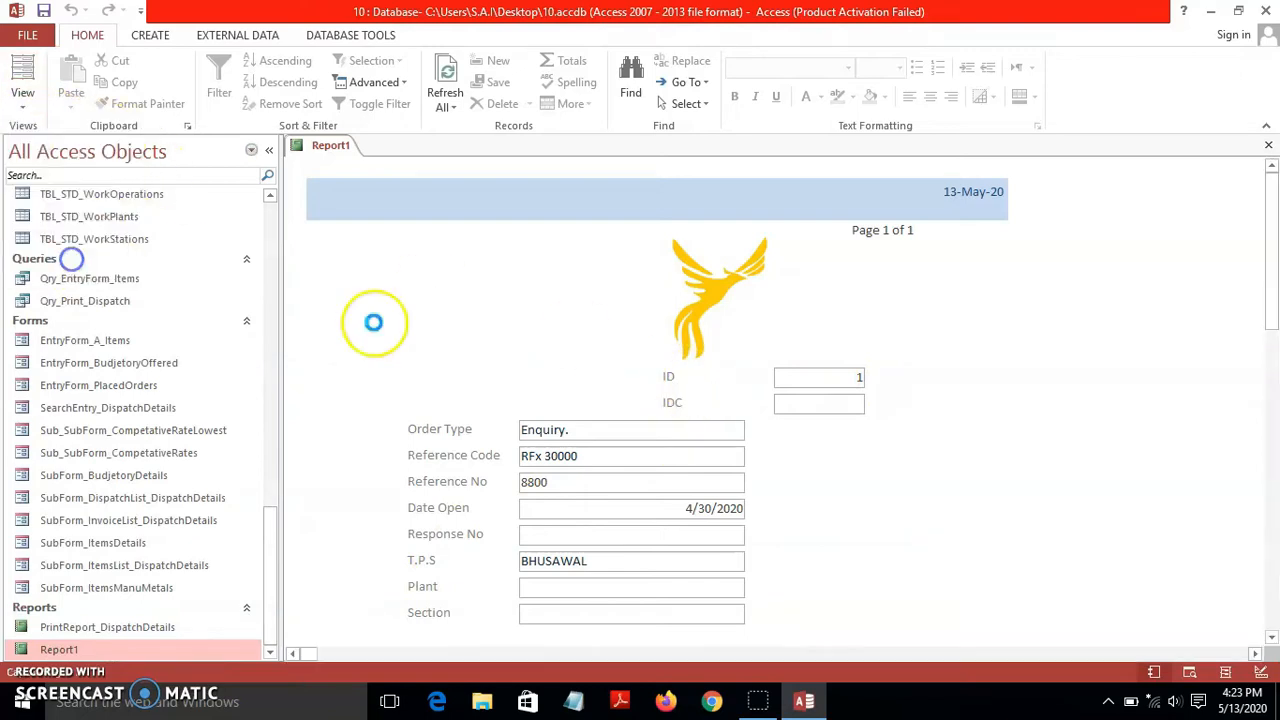
left_click(805, 426)
left_click(806, 454)
left_click(1262, 160)
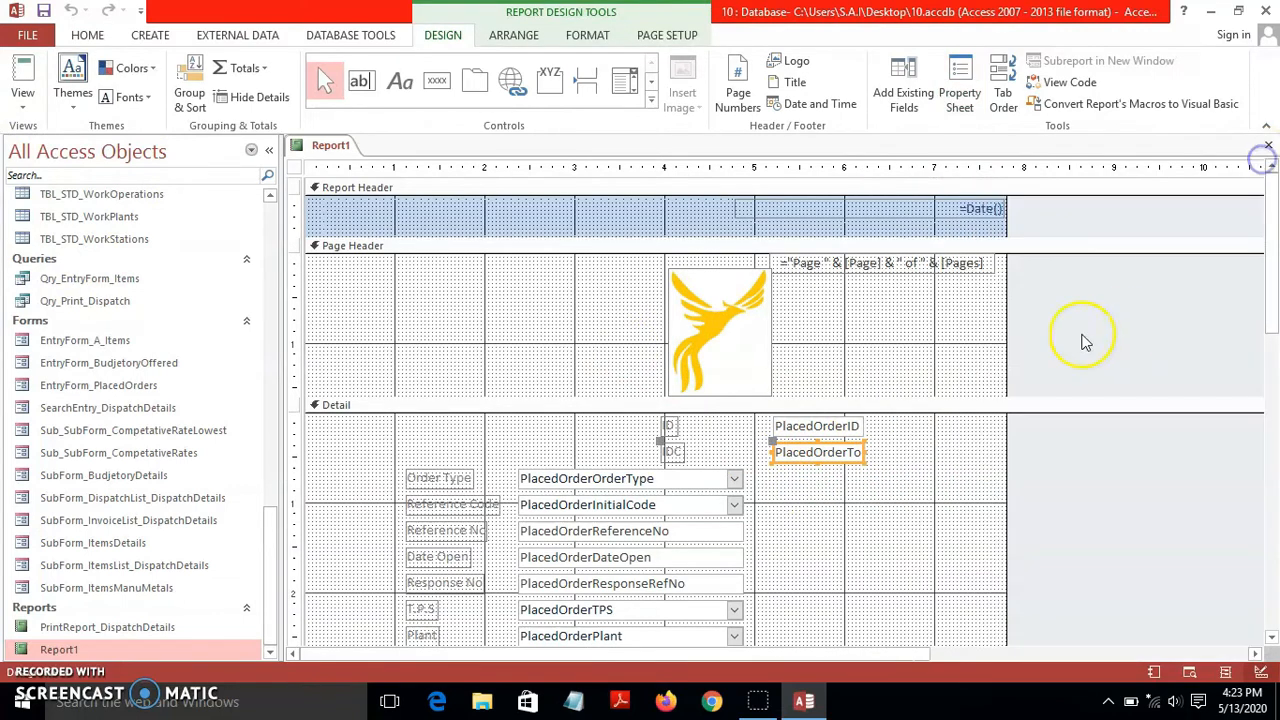
left_click(865, 349)
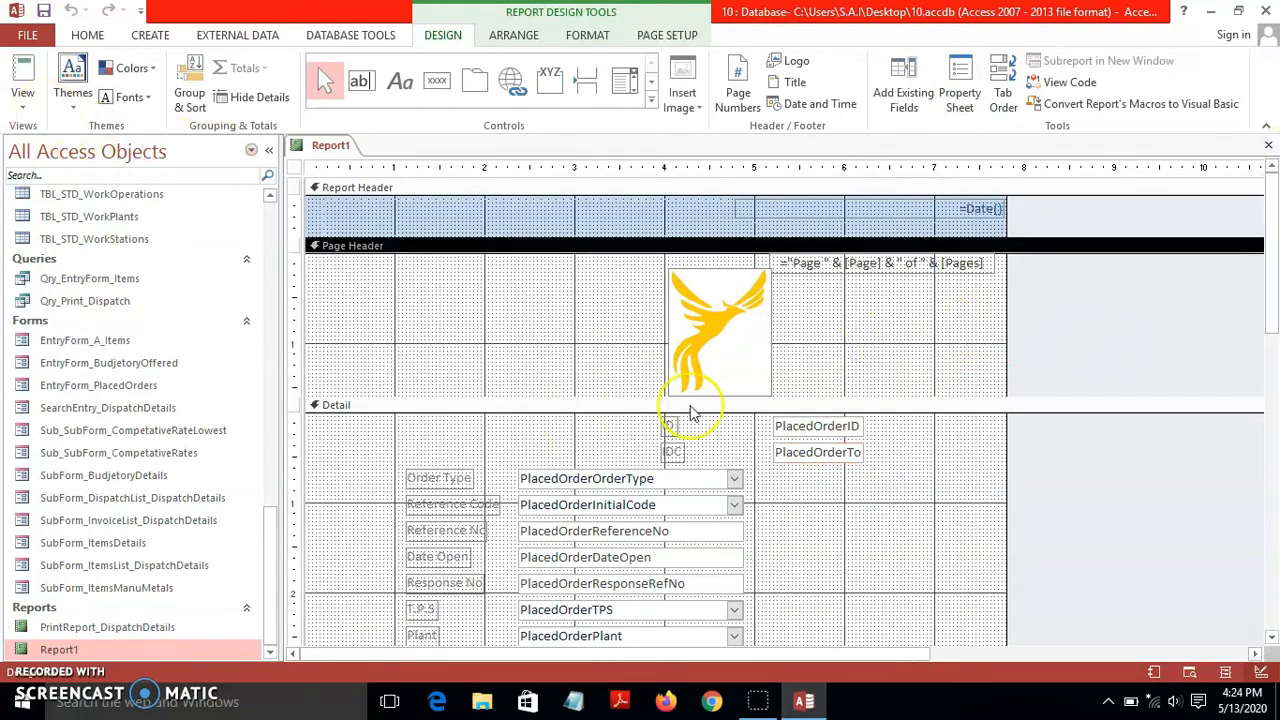
Close Report1 and open the EntryForm_PlacedOrders form in Form View.
left_click(25, 105)
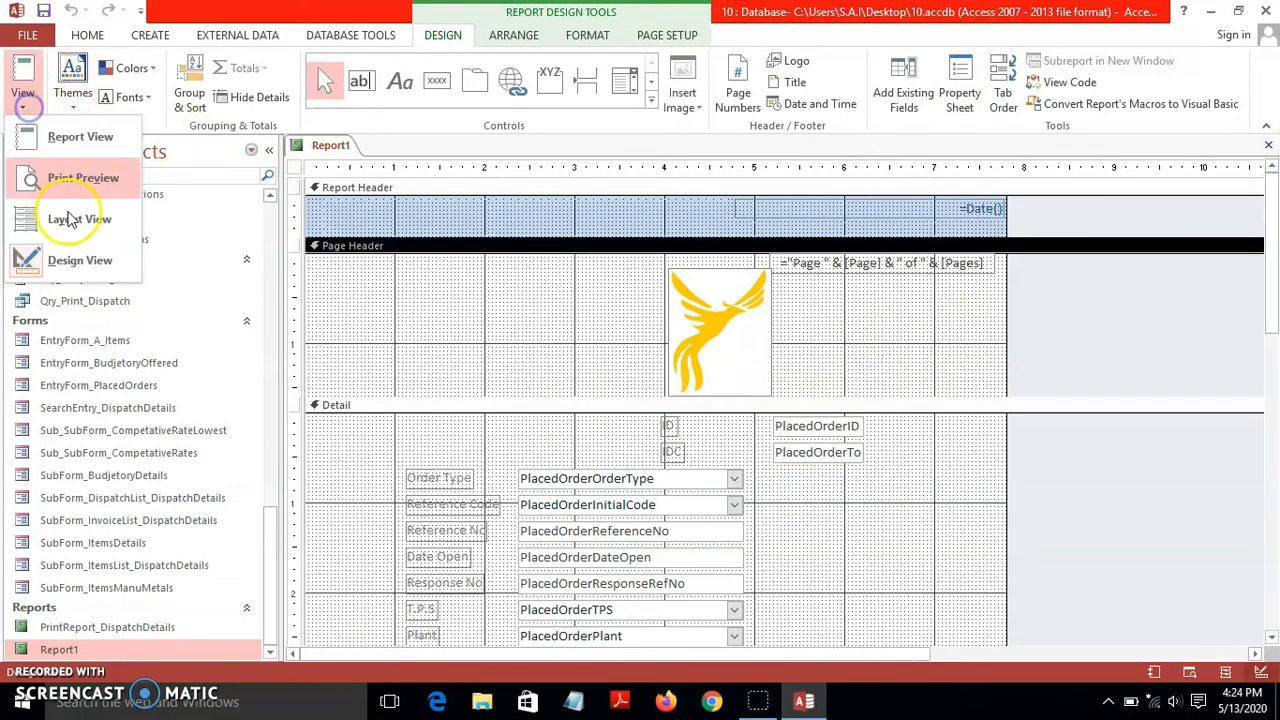
left_click(80, 260)
left_click(1269, 147)
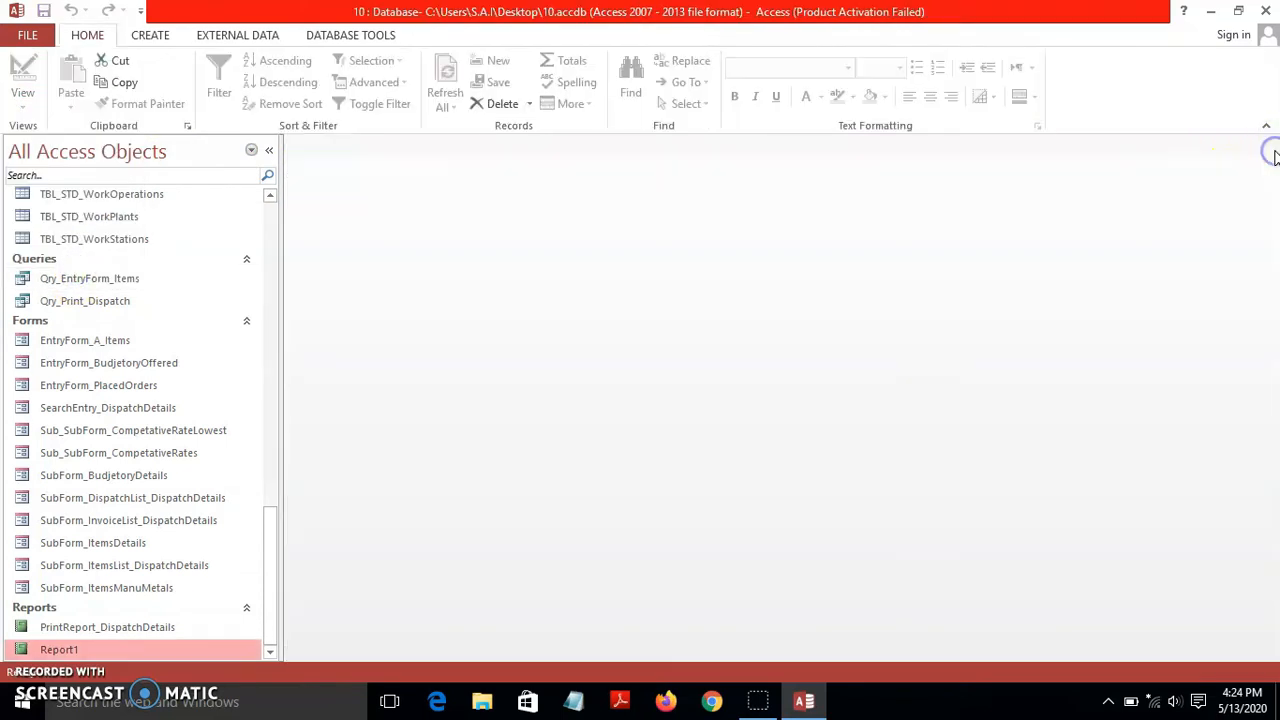
double_click(160, 390)
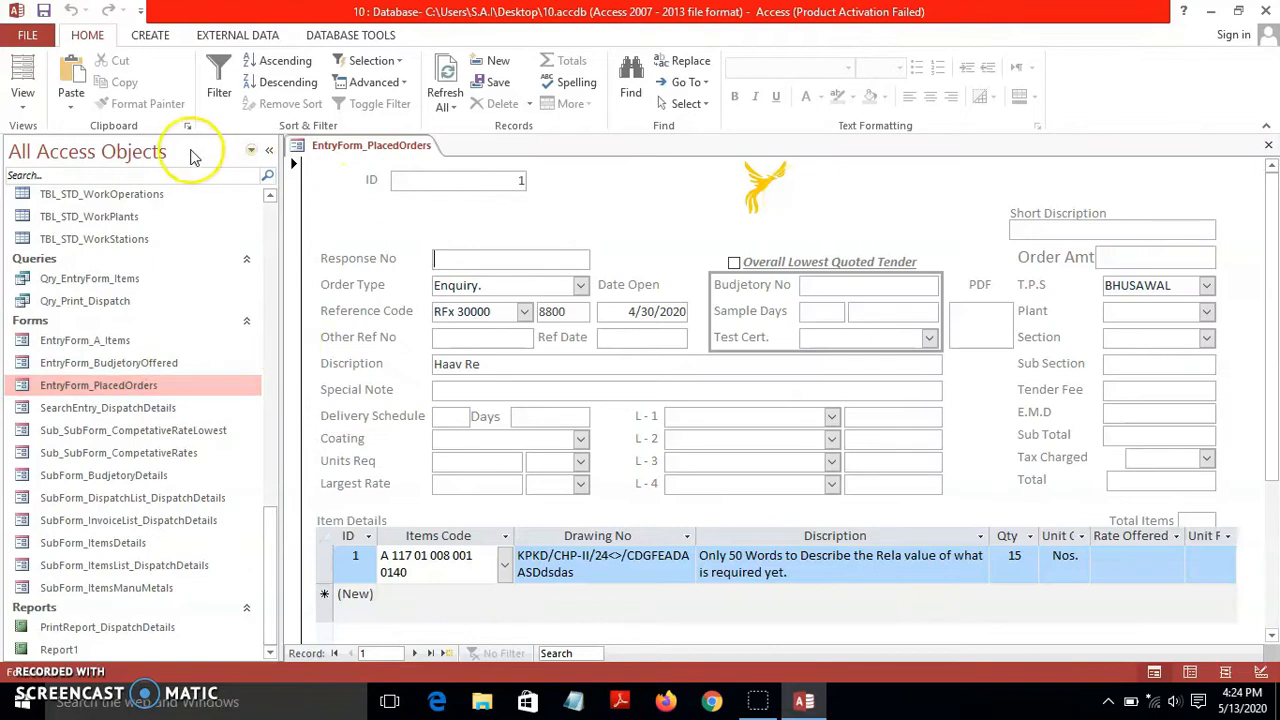
Switch EntryForm_PlacedOrders to Design View and place a command button between the ID field and the logo.
left_click(22, 100)
left_click(80, 258)
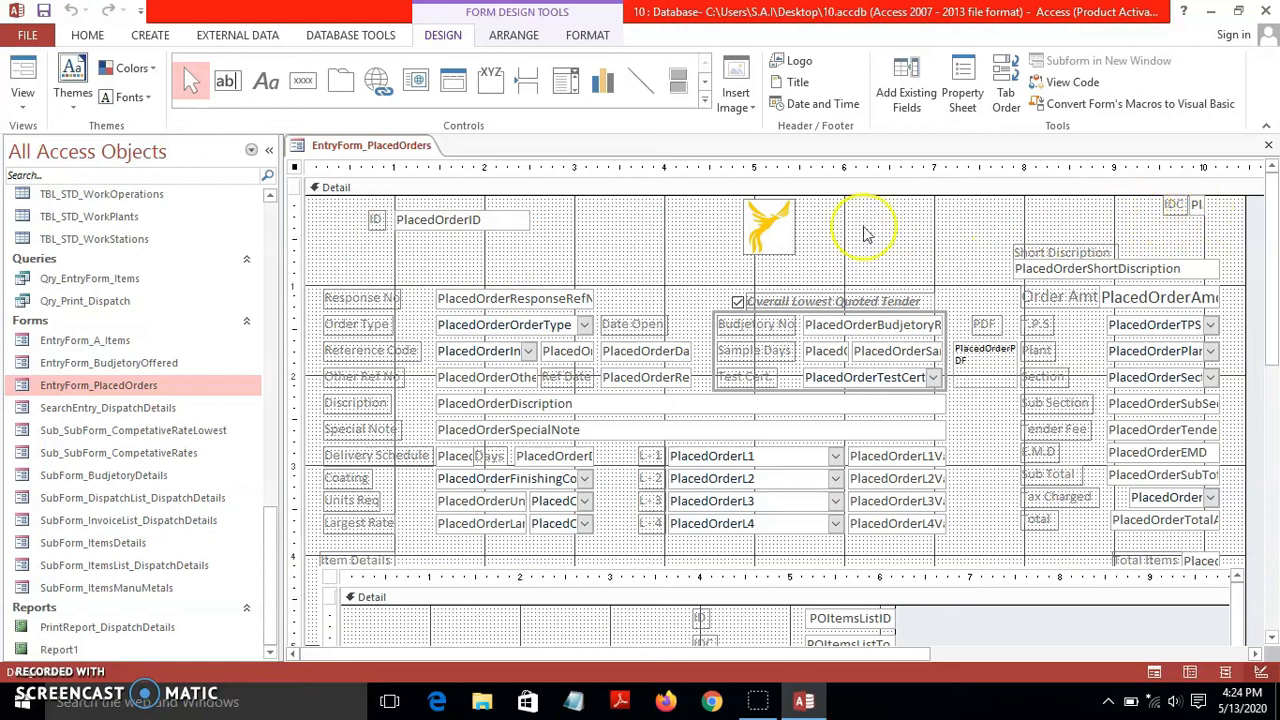
left_click(588, 250)
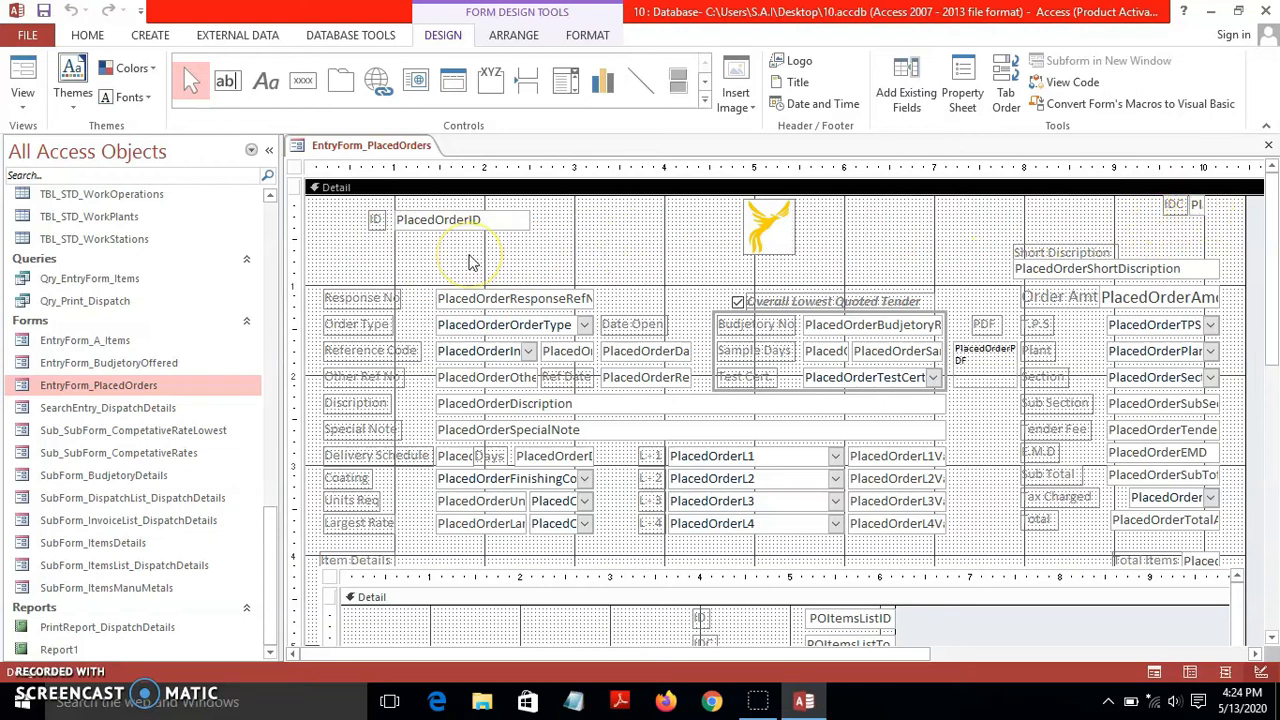
left_click(303, 80)
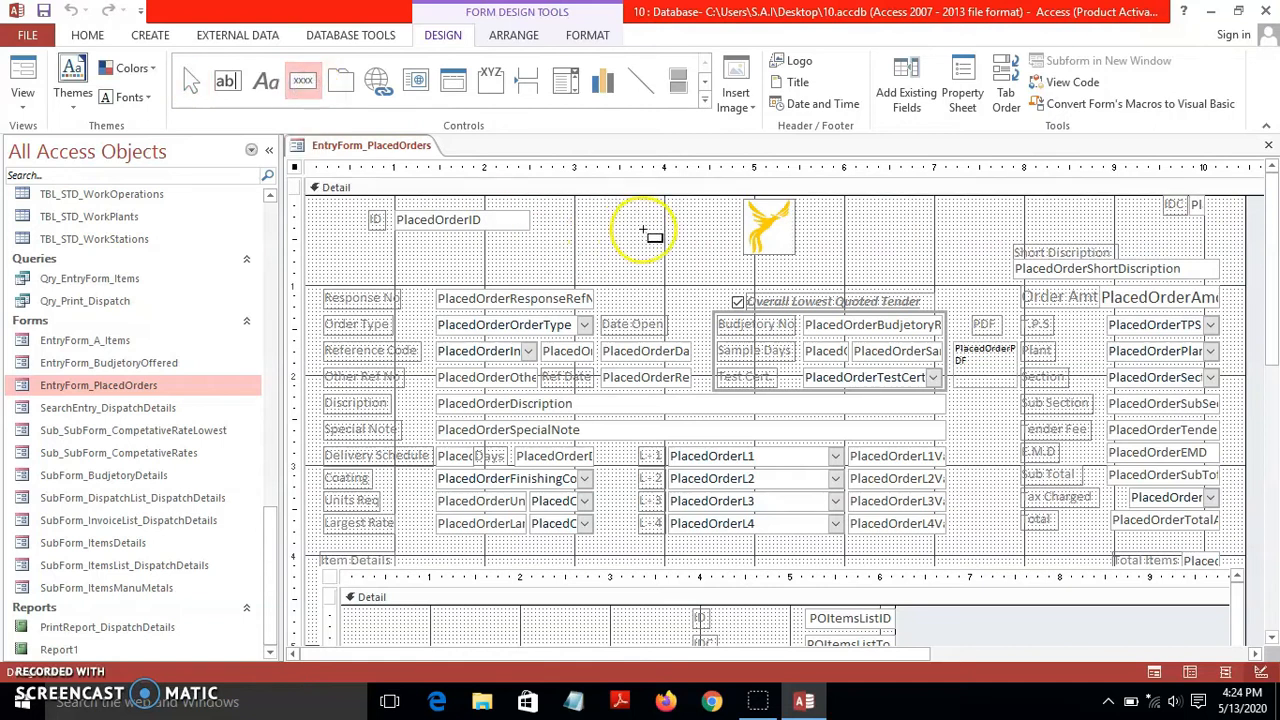
left_click(616, 210)
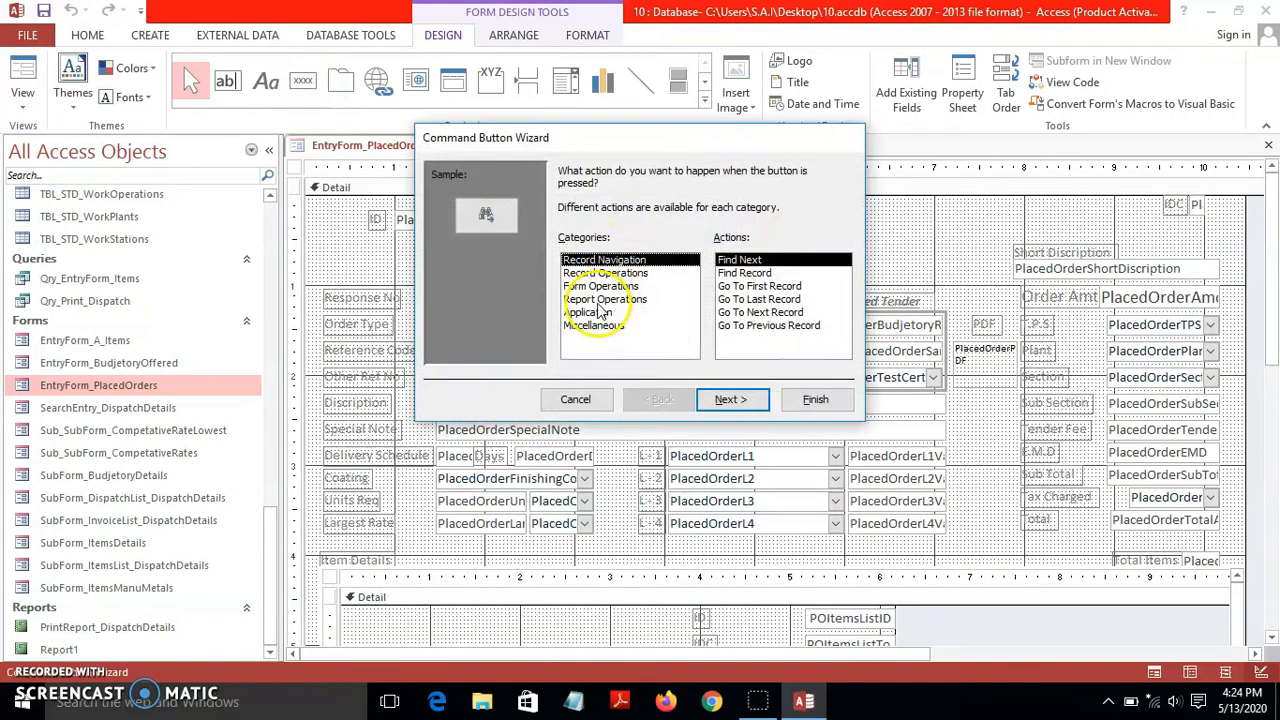
Assign the button the Preview Report action from Report Operations, with Report1 as the report.
left_click(604, 299)
left_click(745, 299)
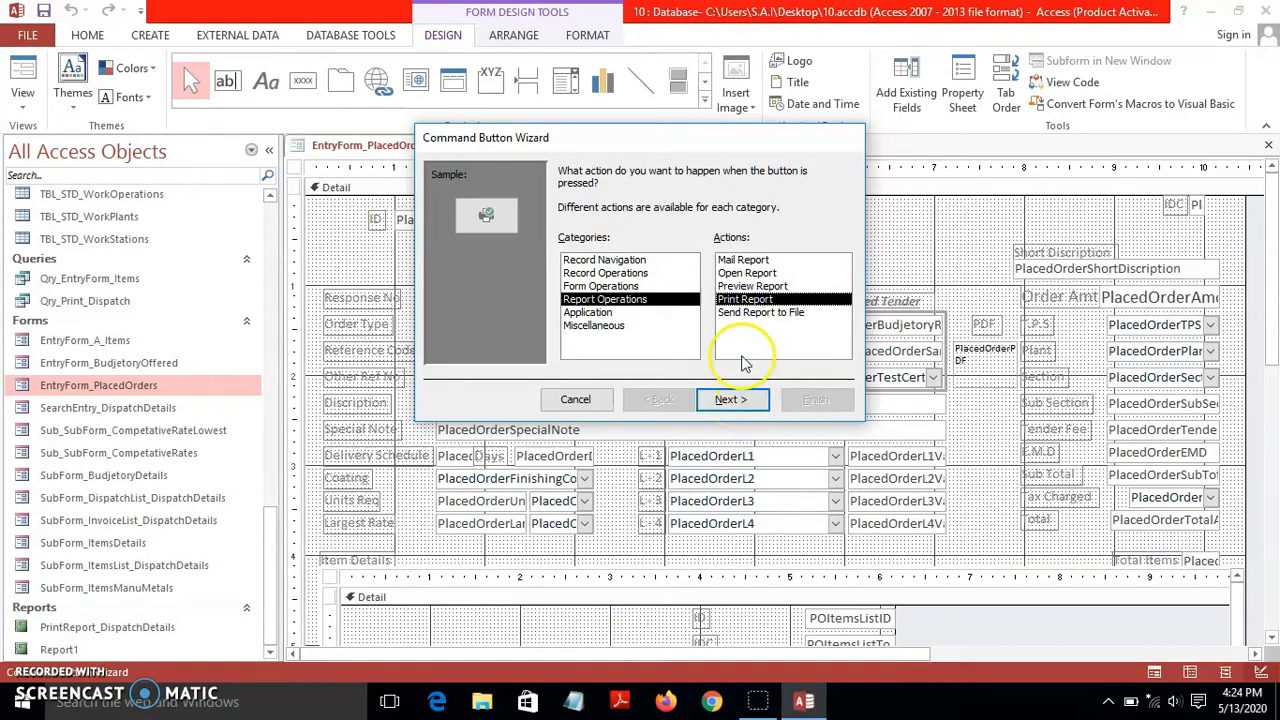
left_click(752, 286)
left_click(730, 399)
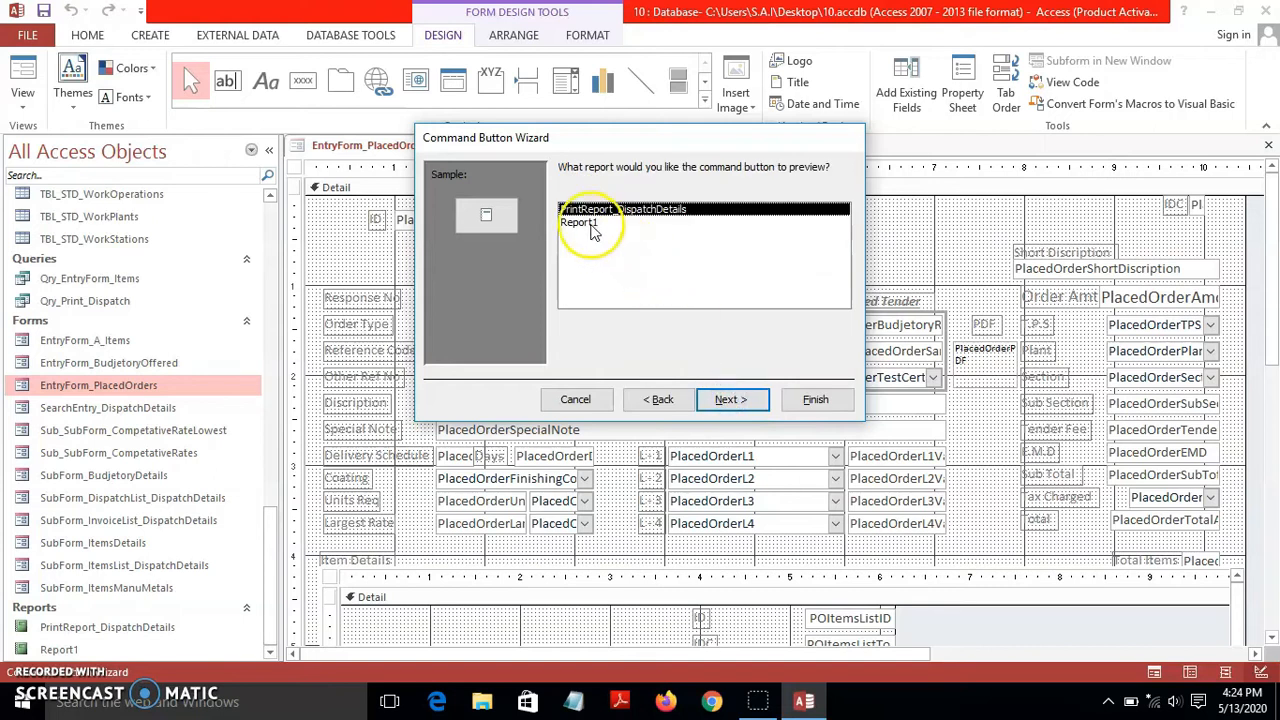
left_click(580, 223)
left_click(735, 400)
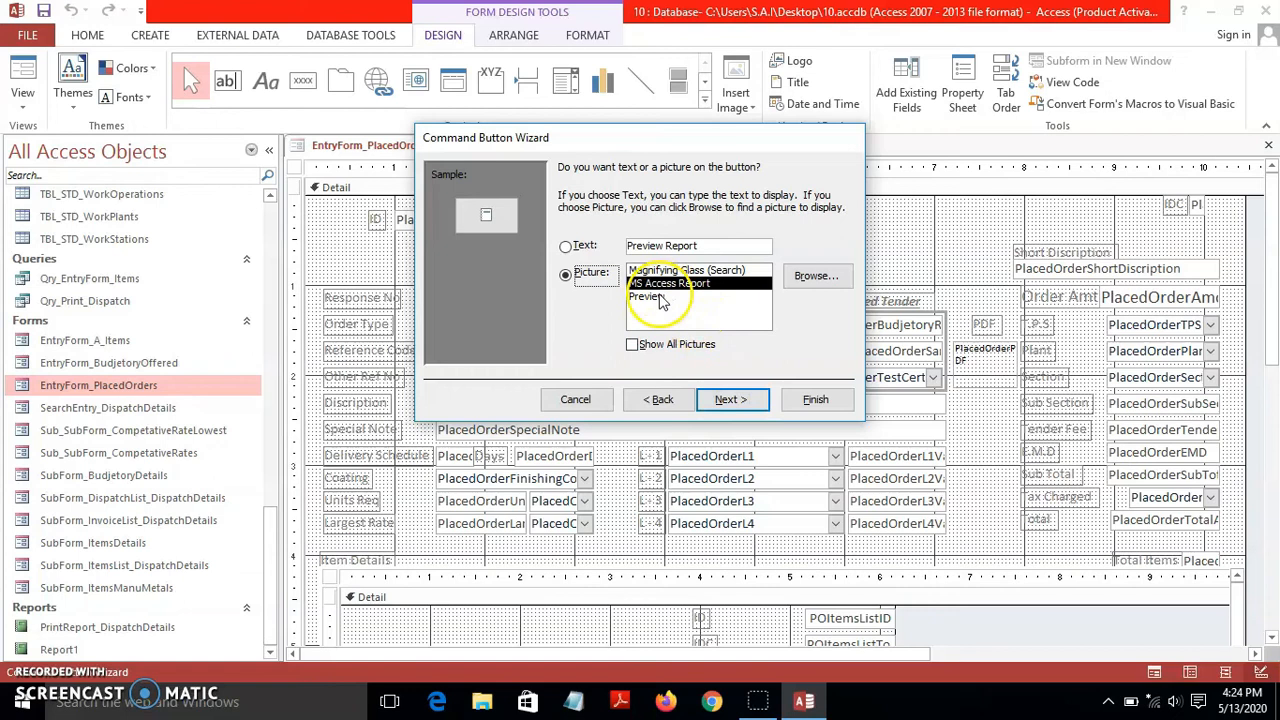
Use the Preview picture for the button, keep the suggested name and finish the wizard.
left_click(652, 297)
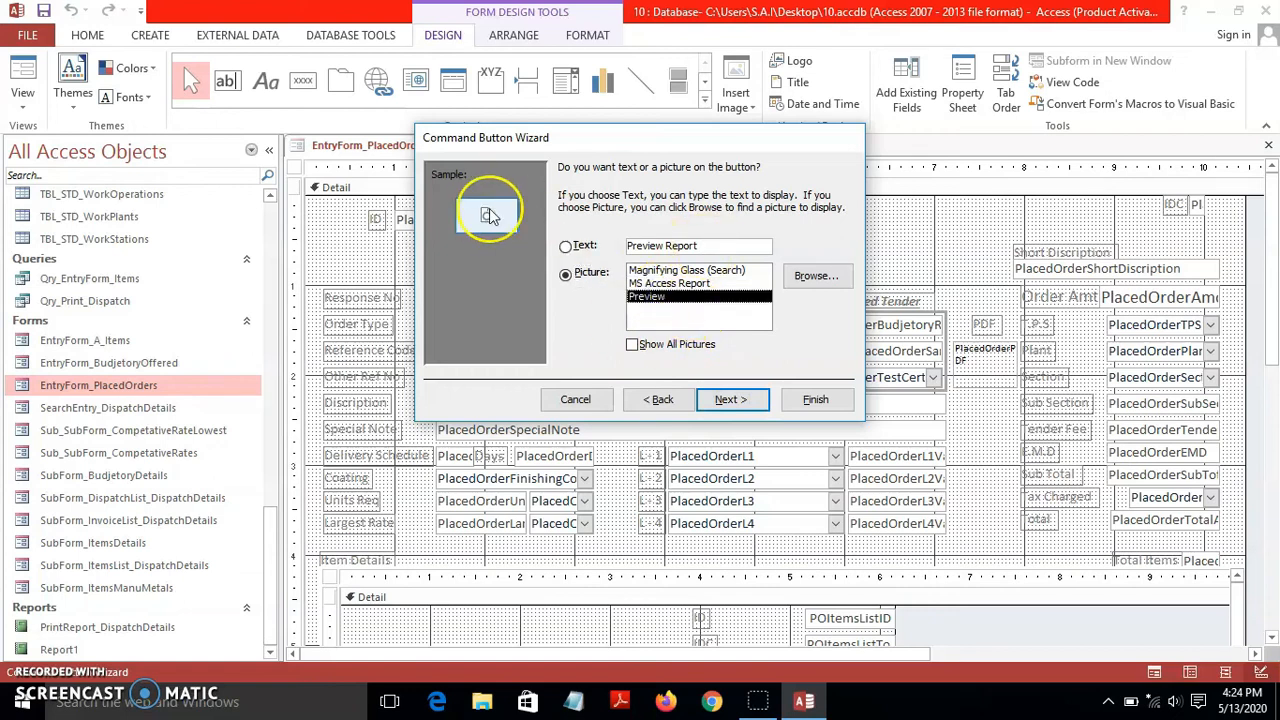
left_click(731, 400)
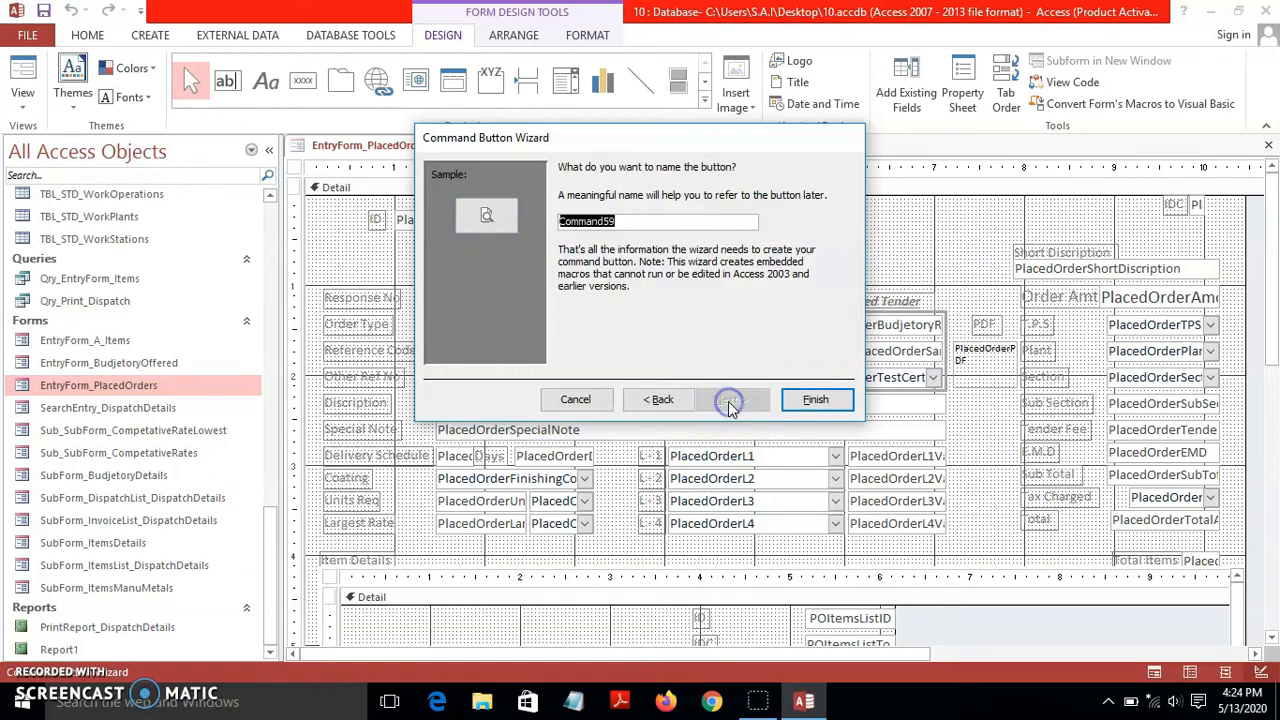
left_click(798, 399)
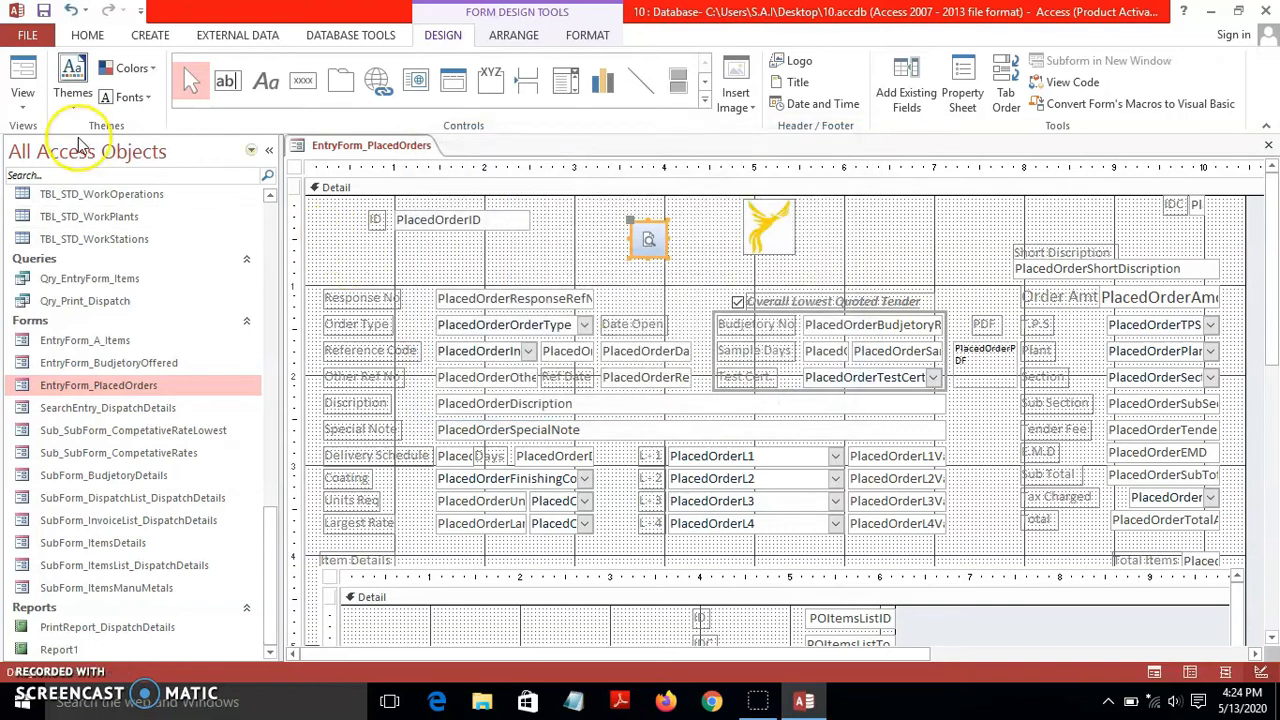
Switch to Form View, preview Report1 with the button, inspect the page close up and close the preview.
left_click(34, 77)
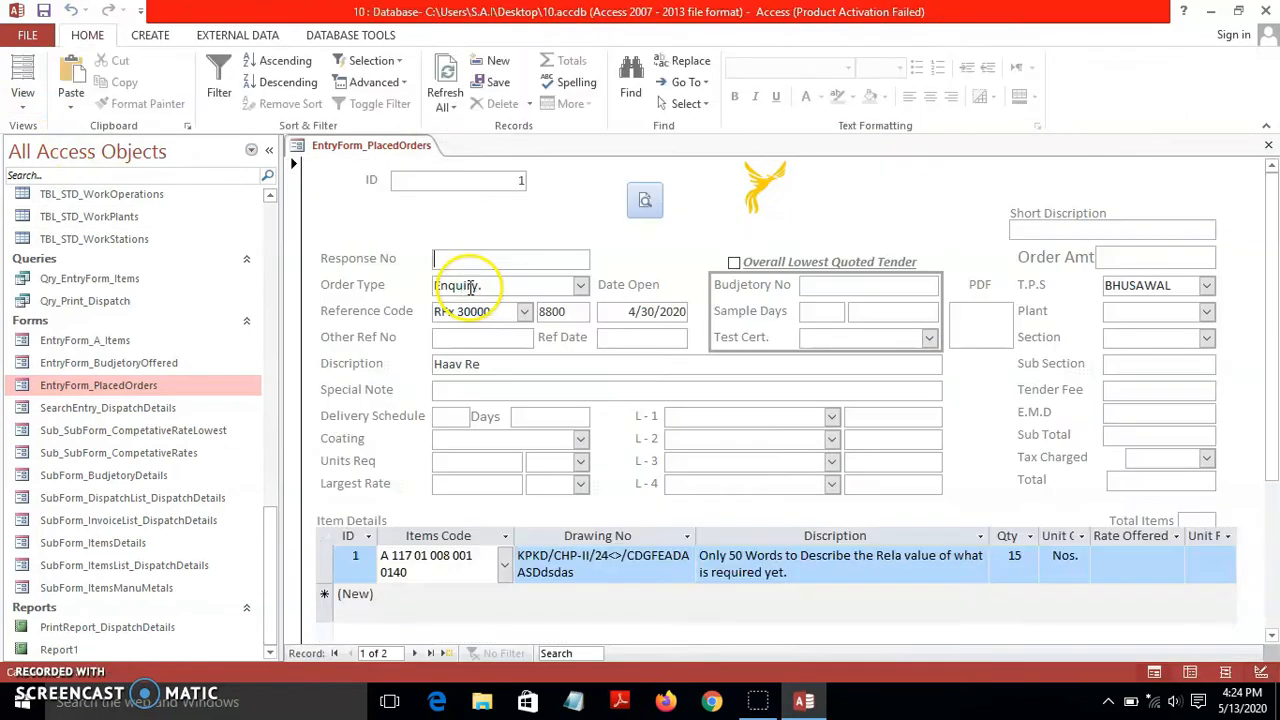
left_click(644, 200)
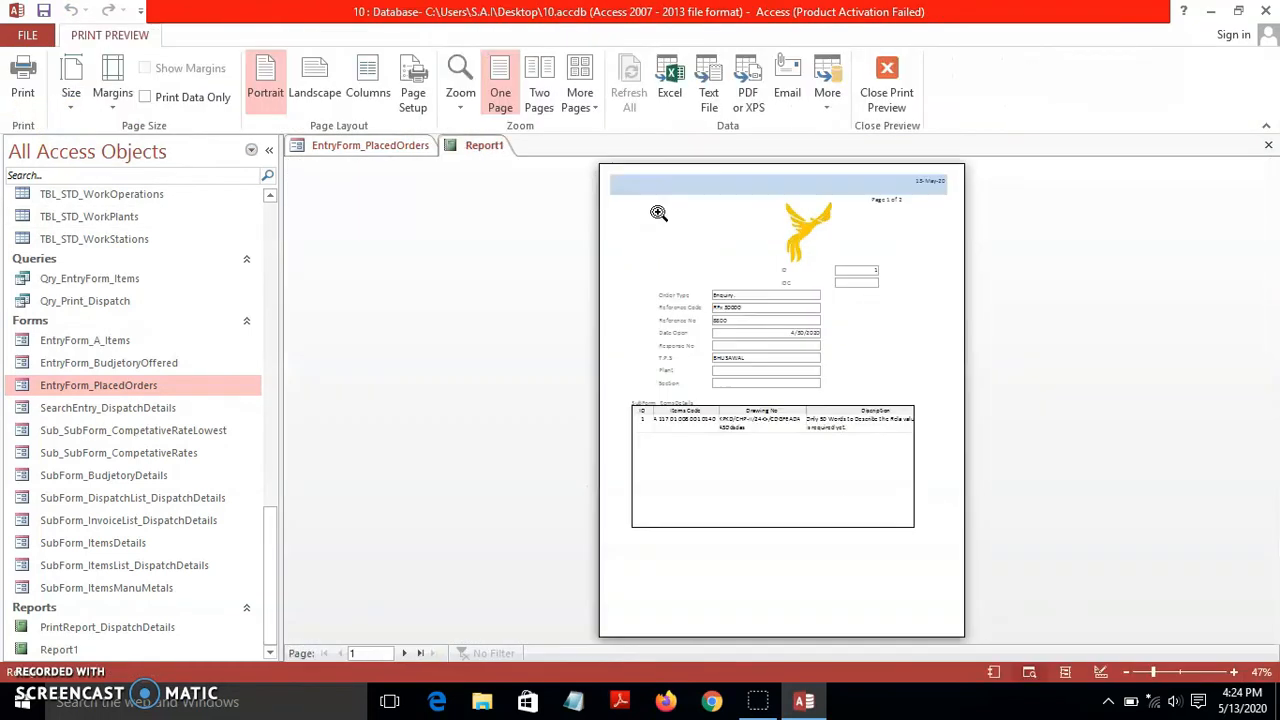
left_click(815, 332)
left_click(809, 314)
left_click(805, 272)
left_click(810, 265)
left_click(809, 266)
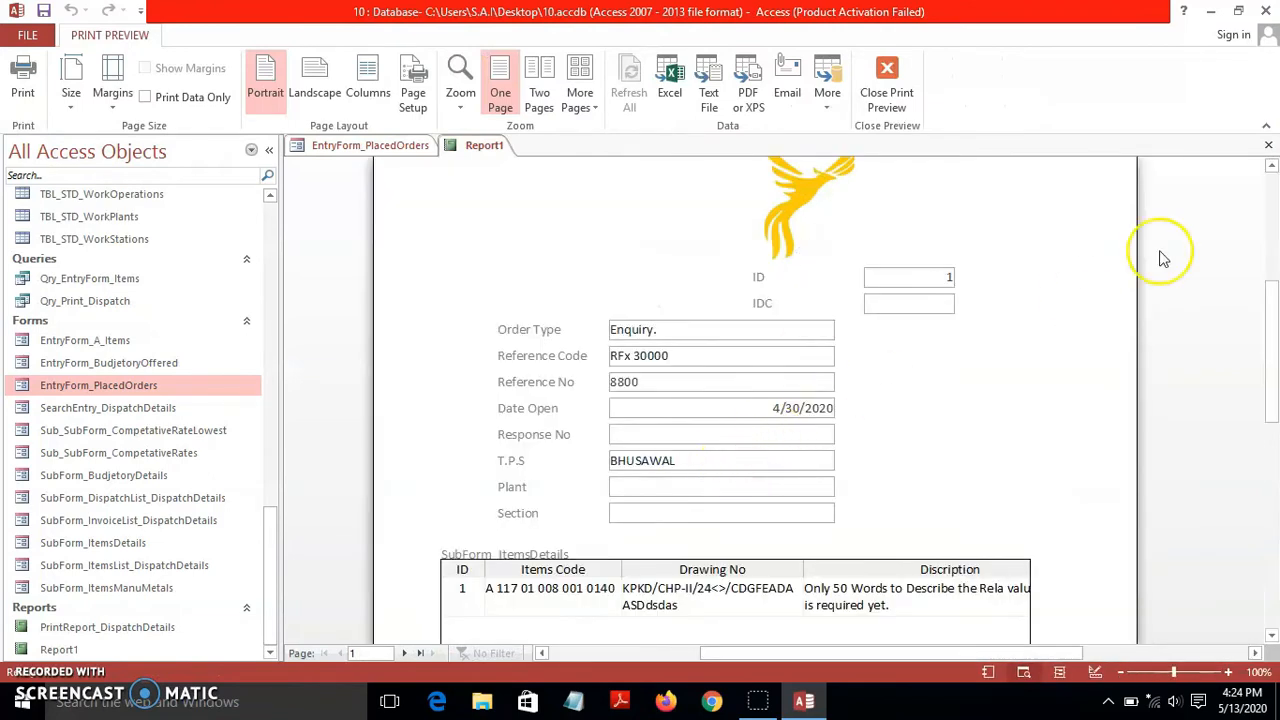
left_click(1268, 145)
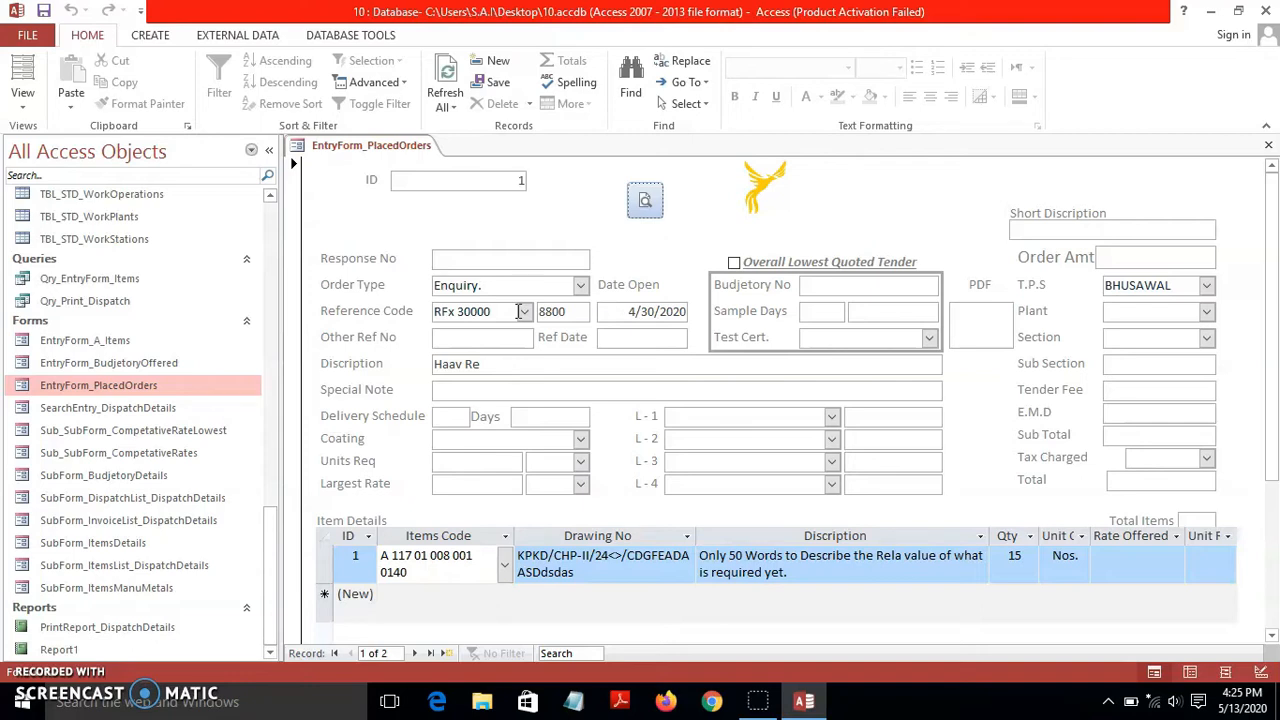
Return the form to Design View and open the preview button's On Click embedded macro for editing.
left_click(23, 104)
left_click(120, 258)
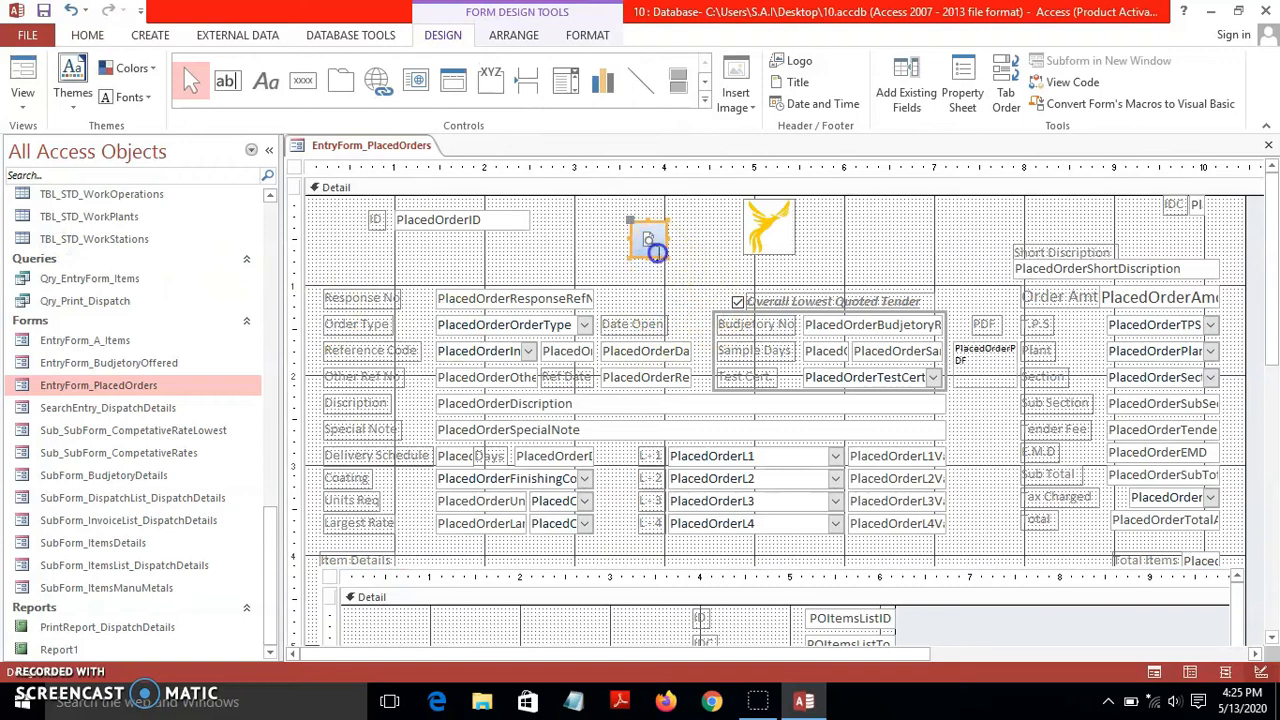
left_click(955, 95)
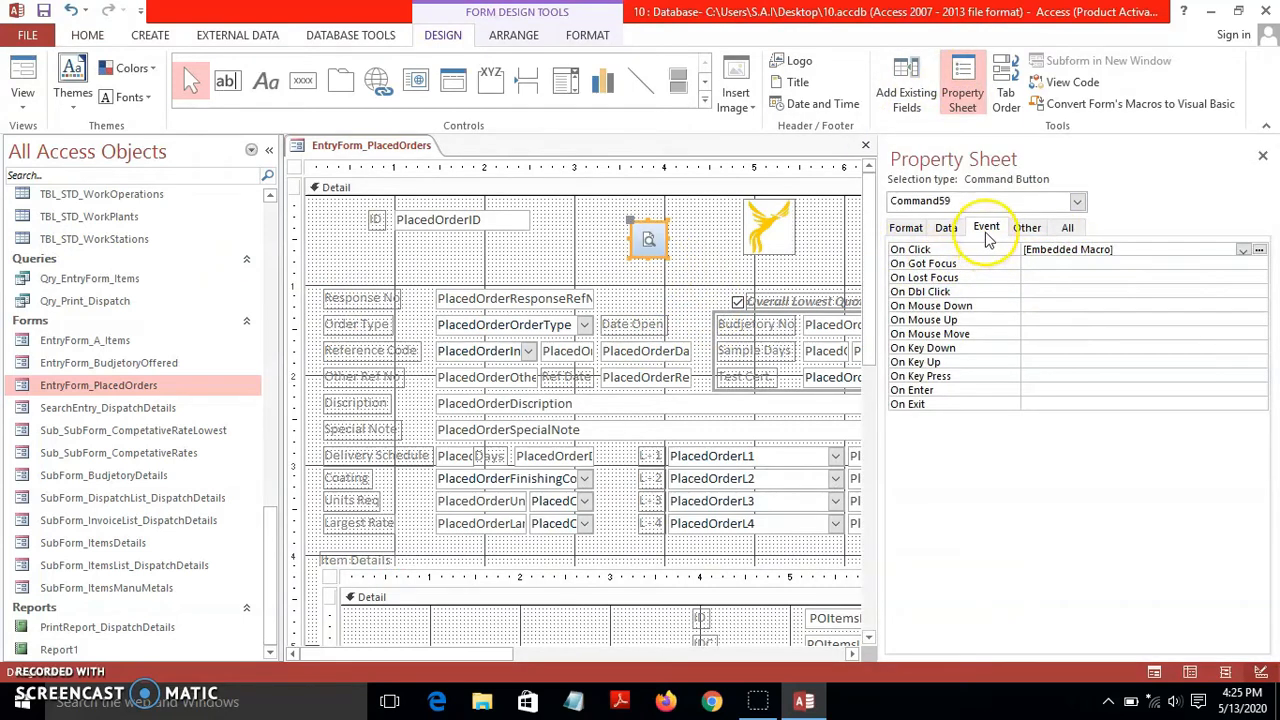
left_click(1259, 249)
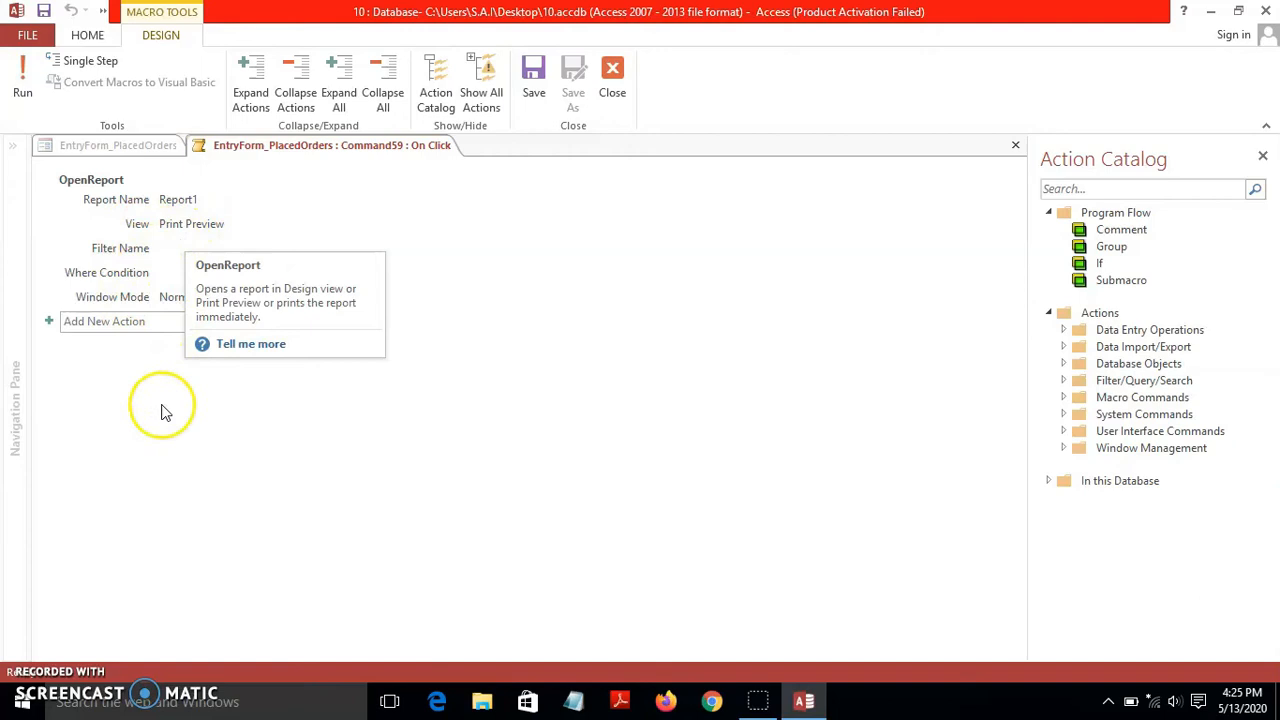
Add a SetTempVar action to the macro and name the temporary variable TempPlacedOrderID.
left_click(163, 323)
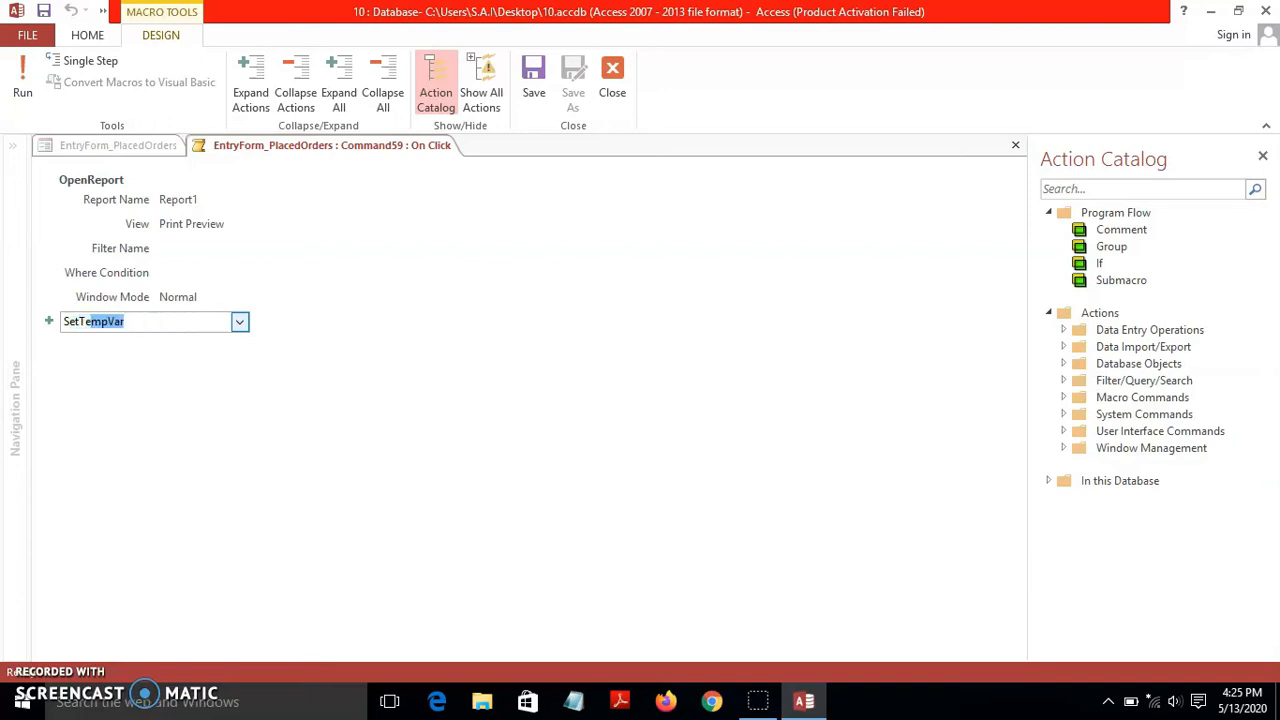
key("Return")
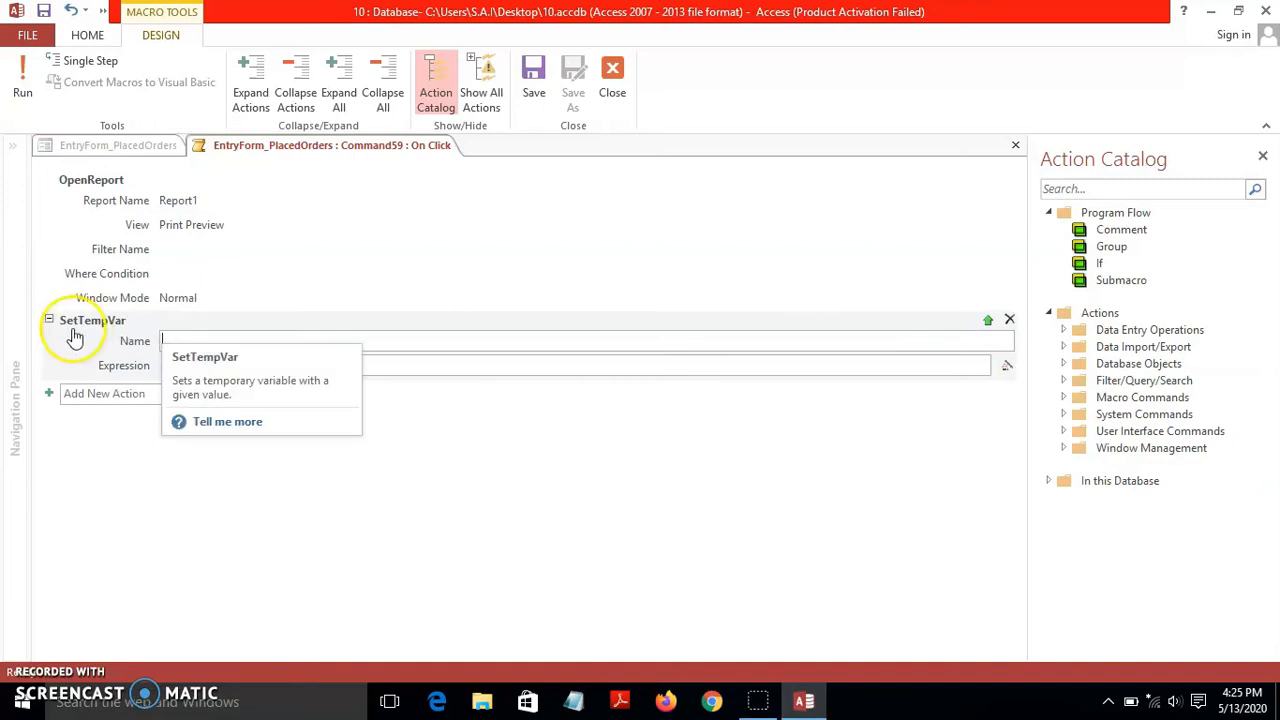
left_click(169, 340)
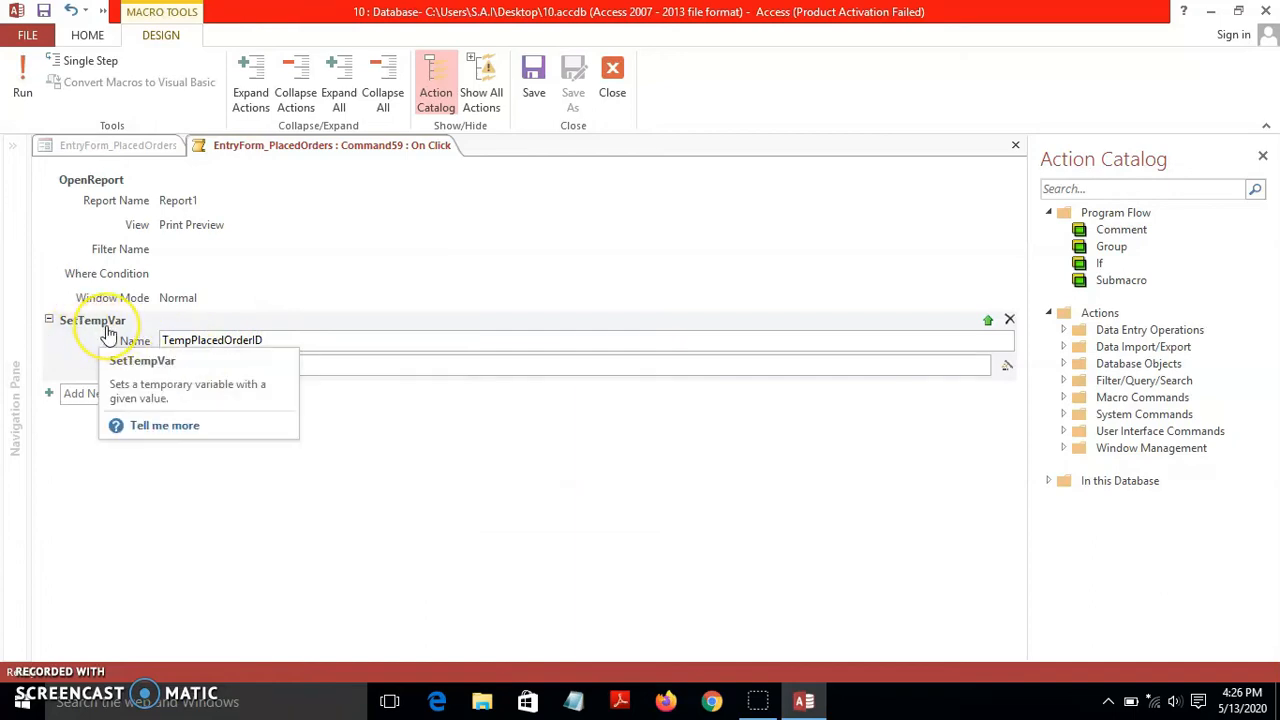
Set the SetTempVar expression to [PlacedOrderID].
left_click(327, 365)
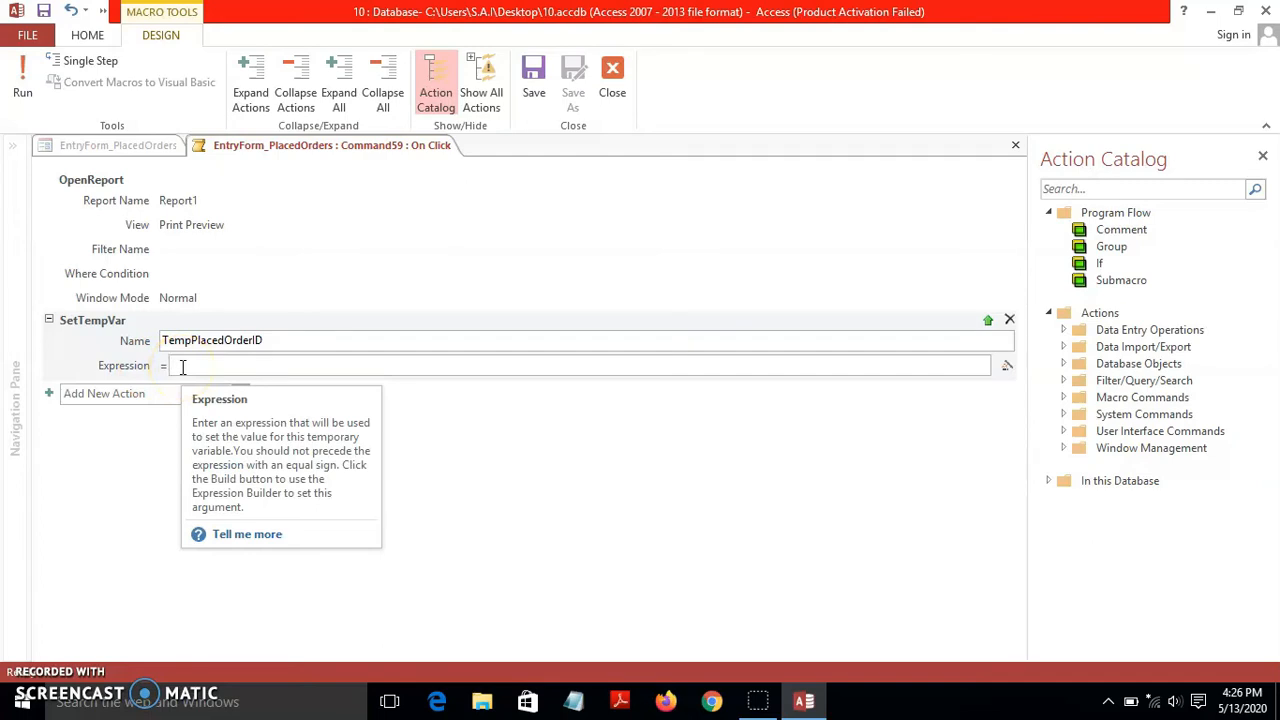
type("pl")
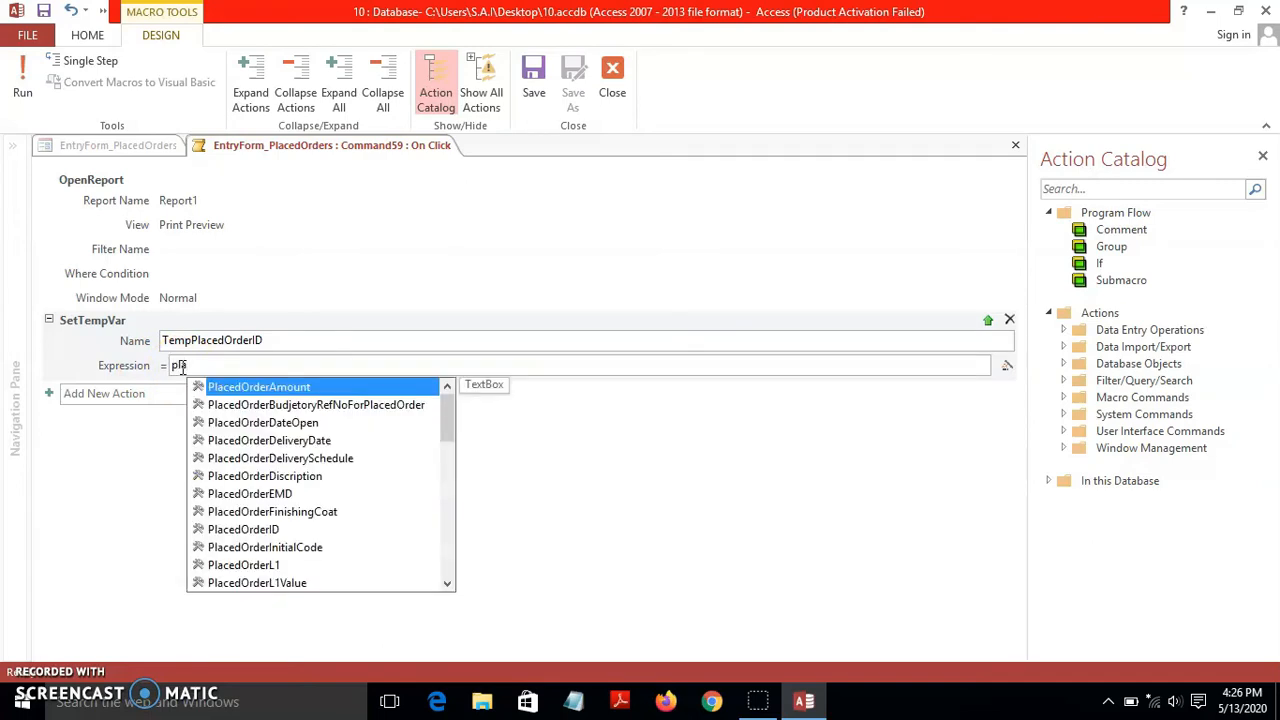
type("a")
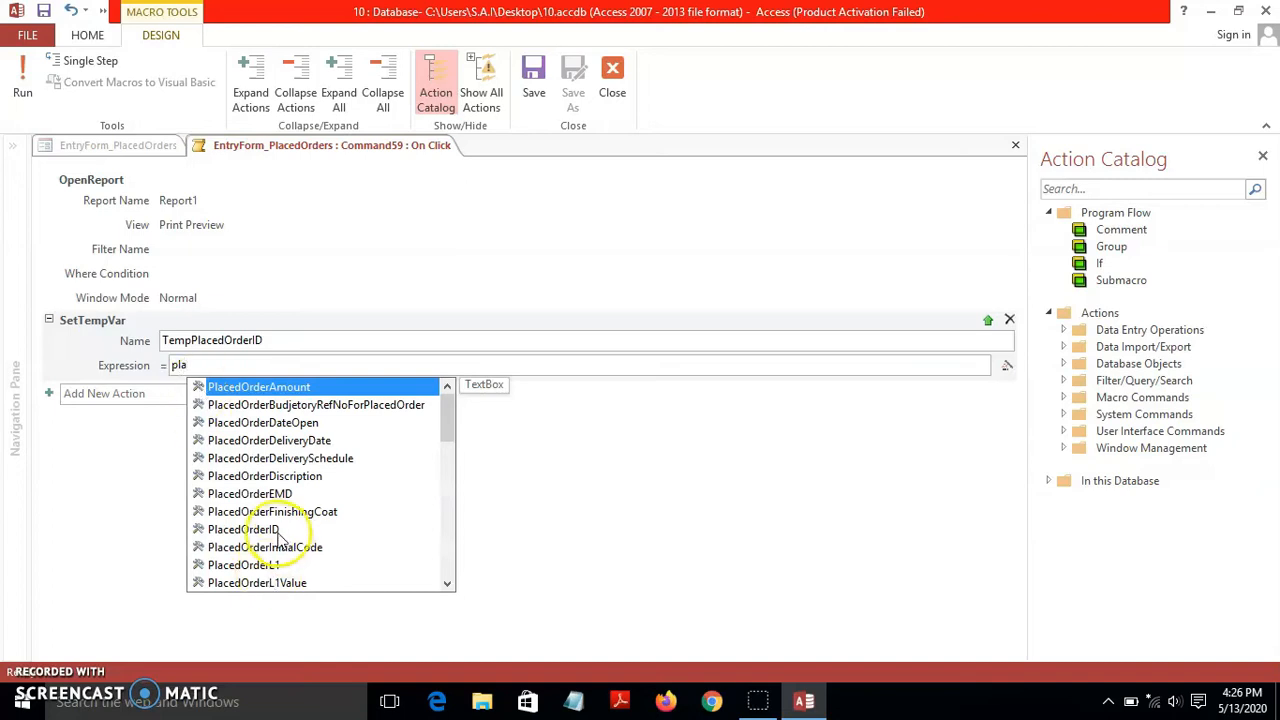
left_click(274, 531)
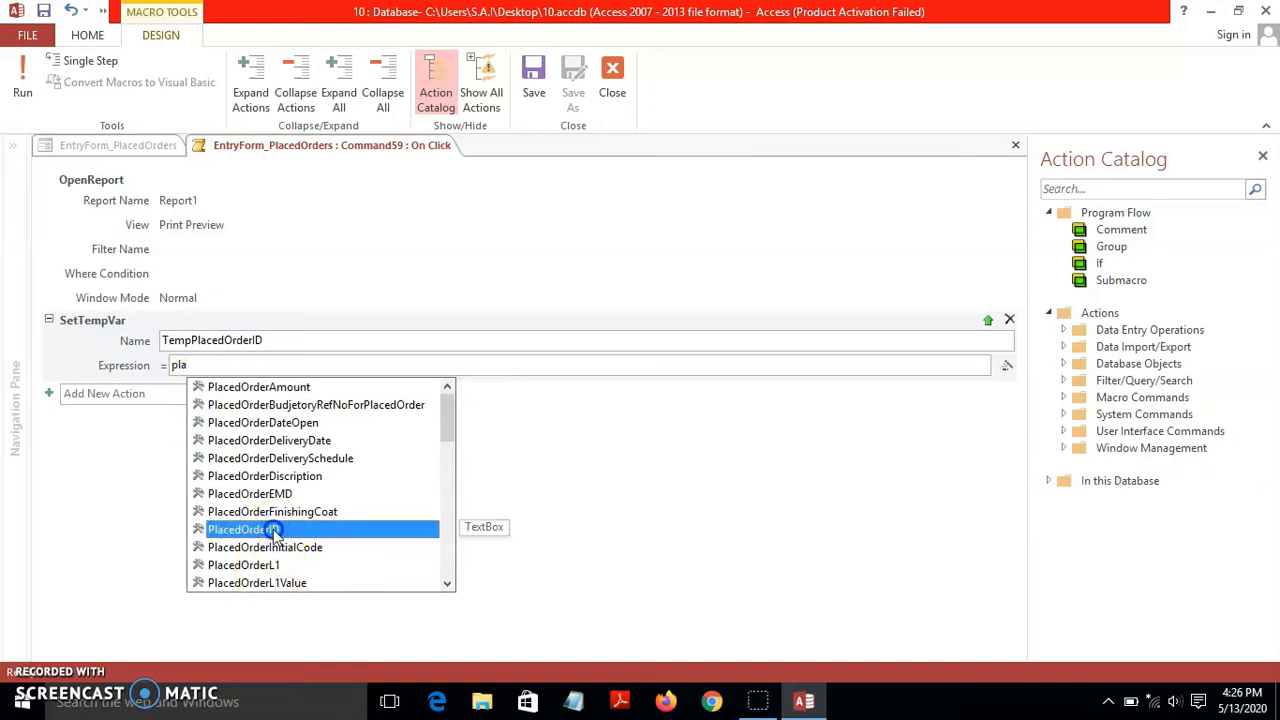
double_click(274, 531)
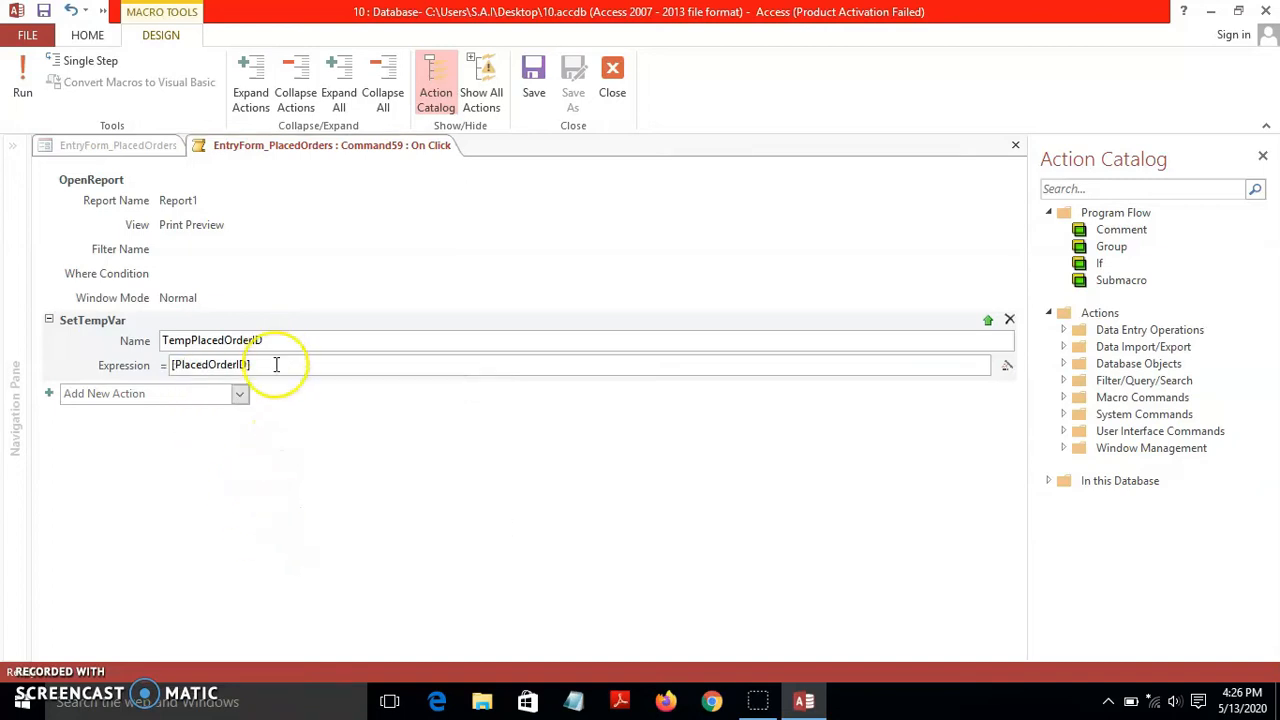
mouse_move(247, 372)
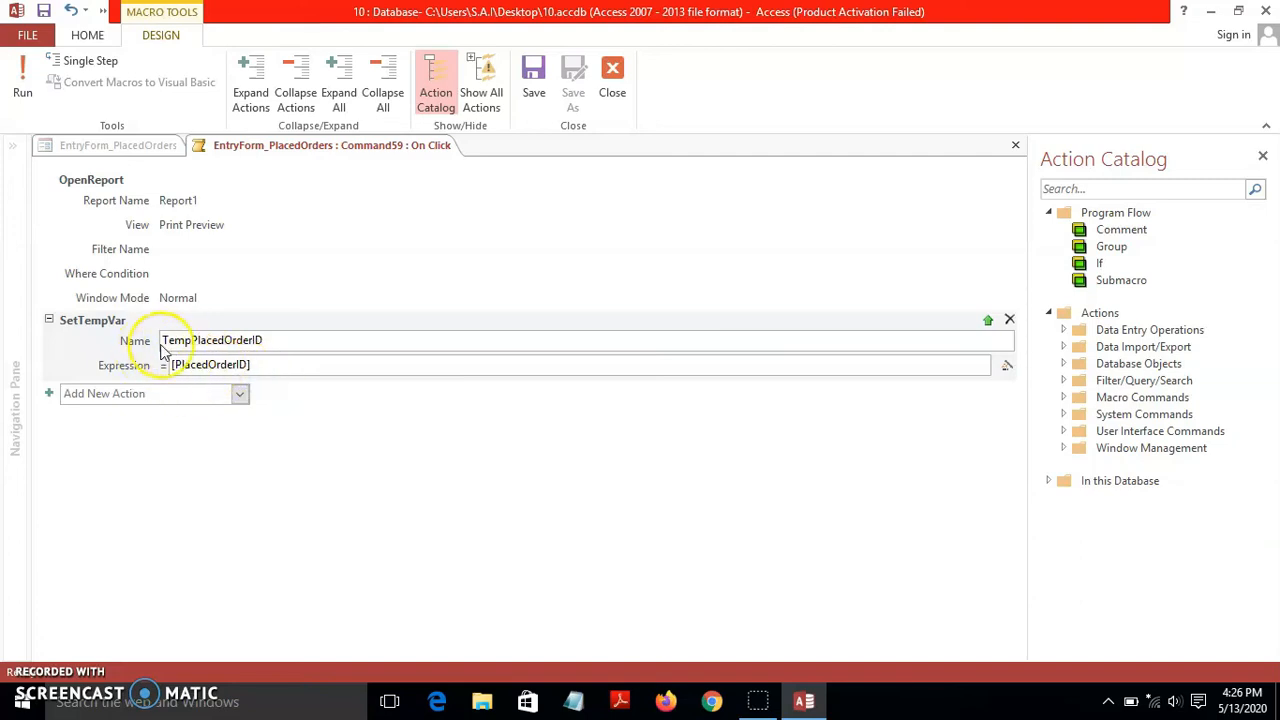
left_click(416, 458)
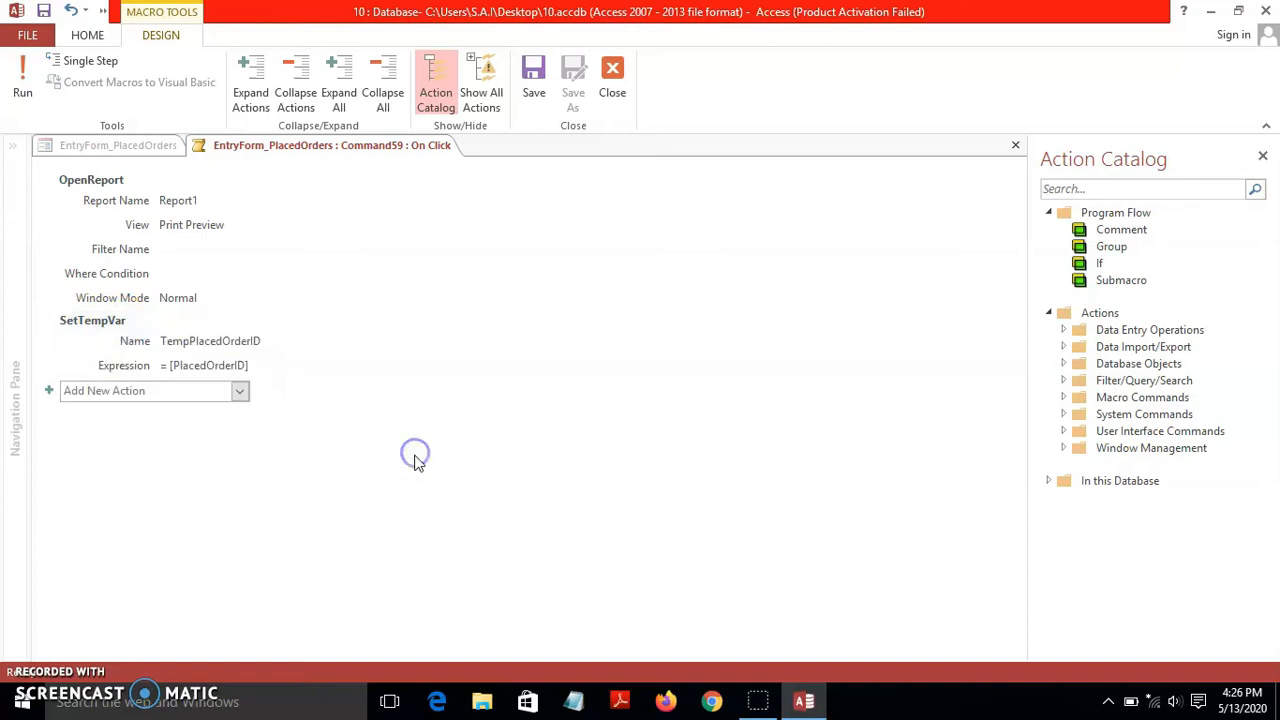
Move the SetTempVar action above the OpenReport action.
left_click(90, 341)
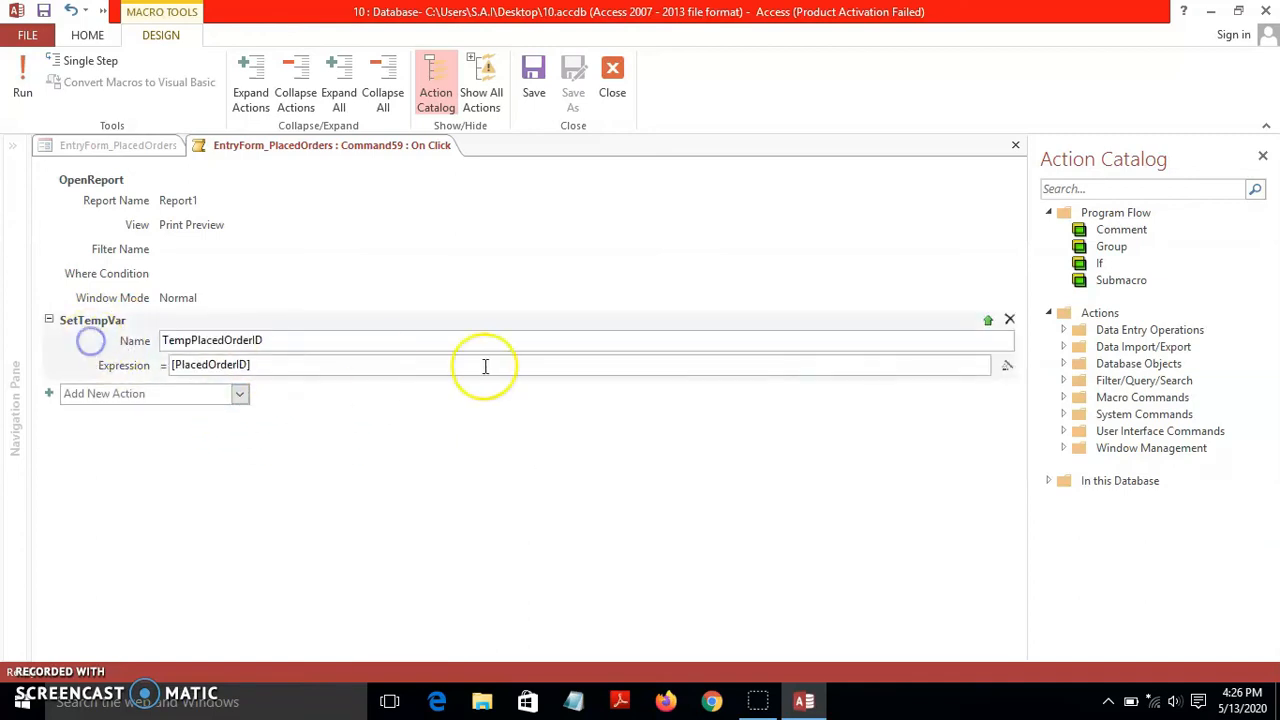
left_click(989, 324)
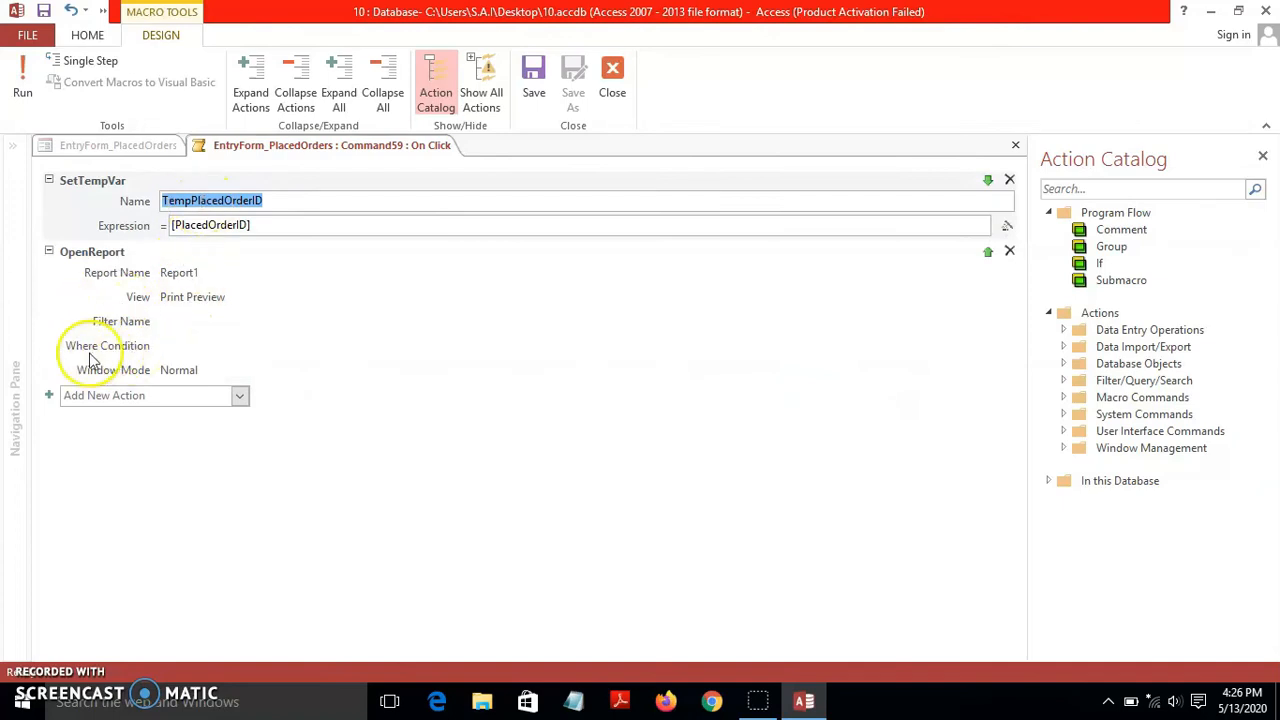
left_click(94, 543)
Set the OpenReport action's Where Condition to [PlacedOrderID]=[TempVars]!TempPlacedOrderId.
left_click(157, 343)
left_click(223, 341)
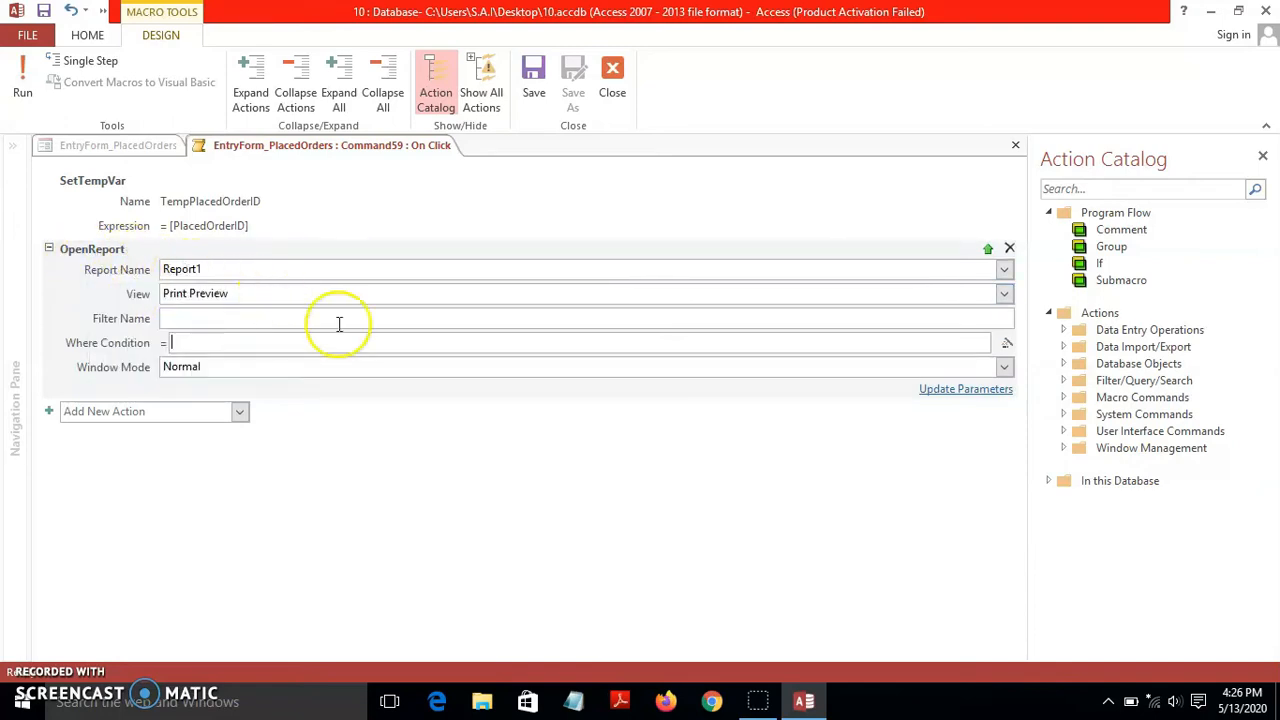
type("placed")
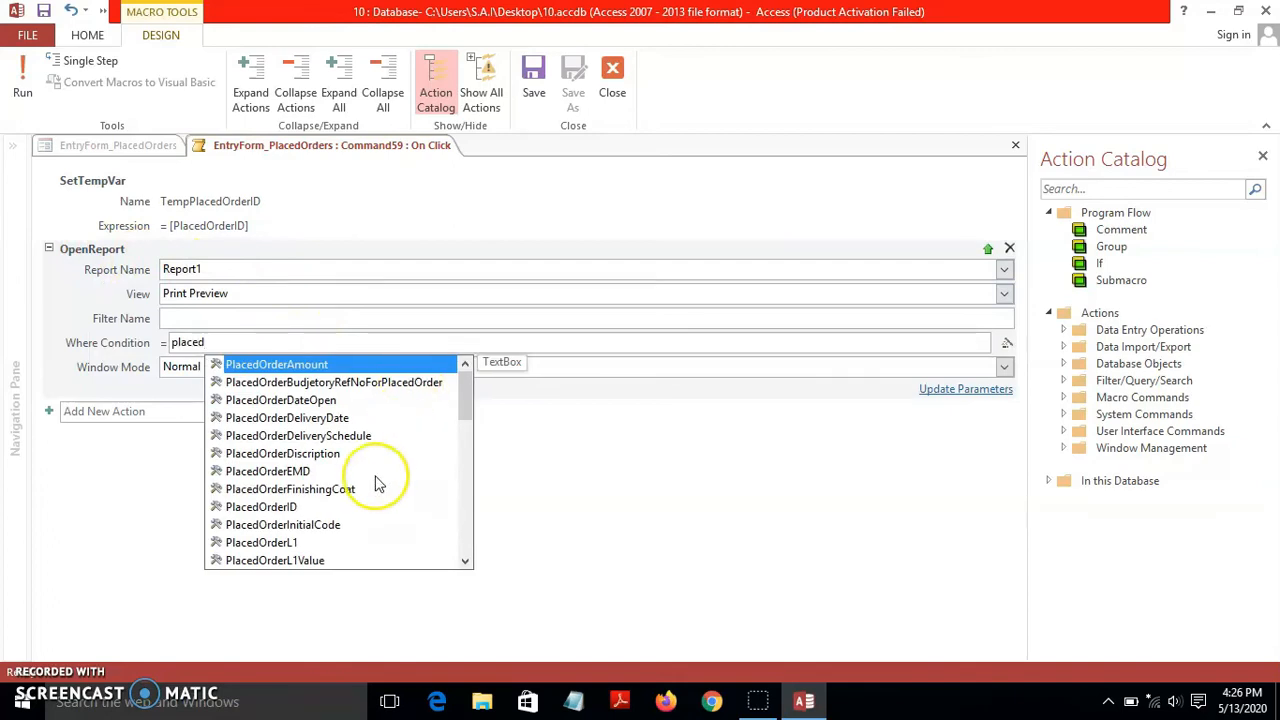
double_click(300, 506)
type("=")
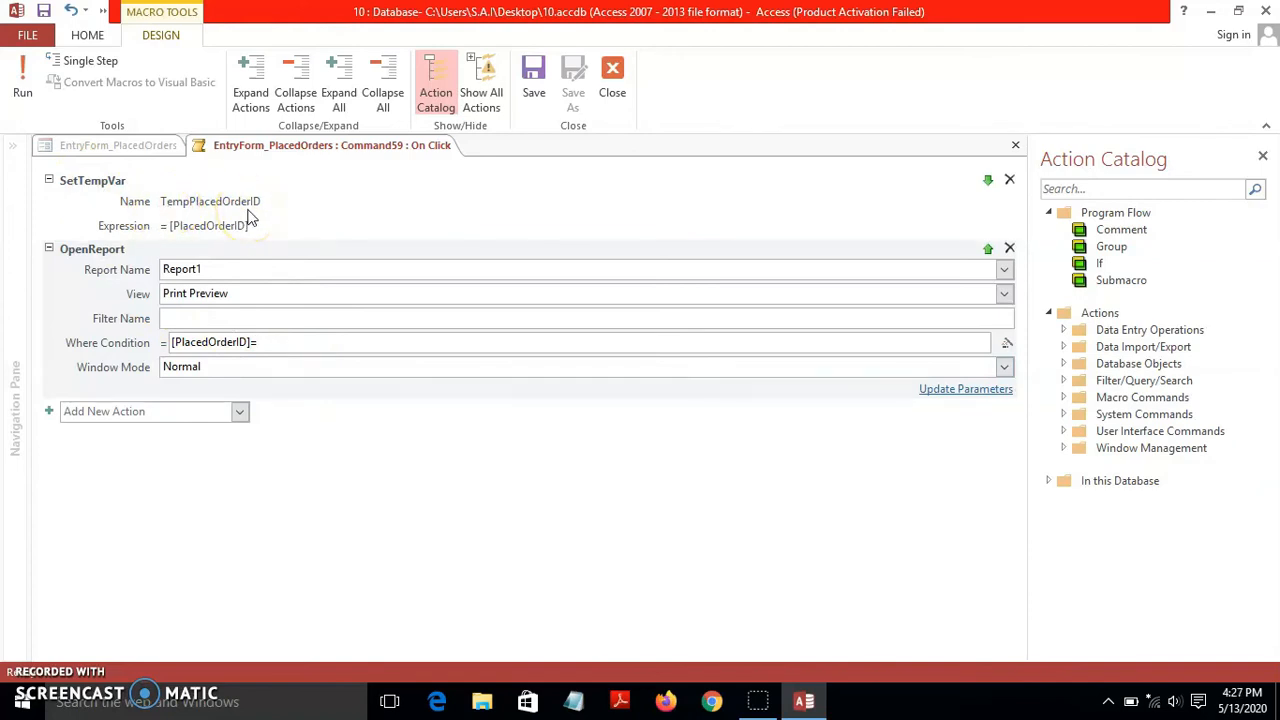
type("em")
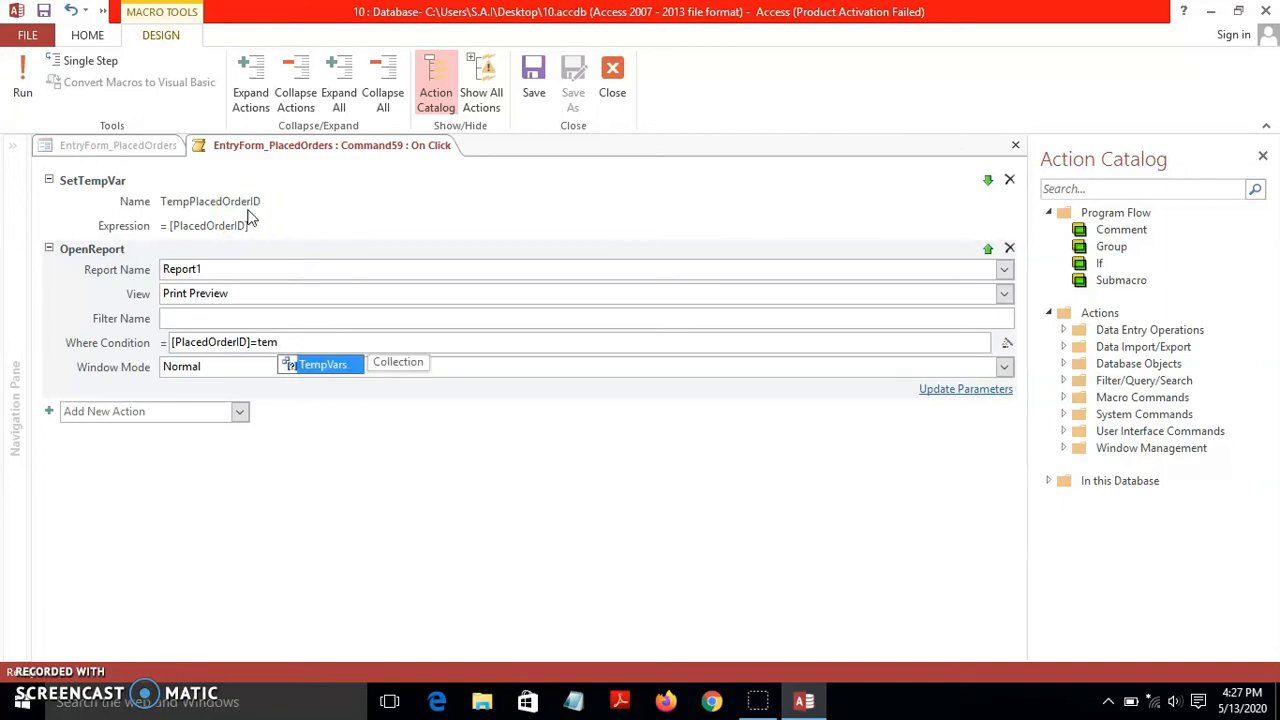
key("Tab")
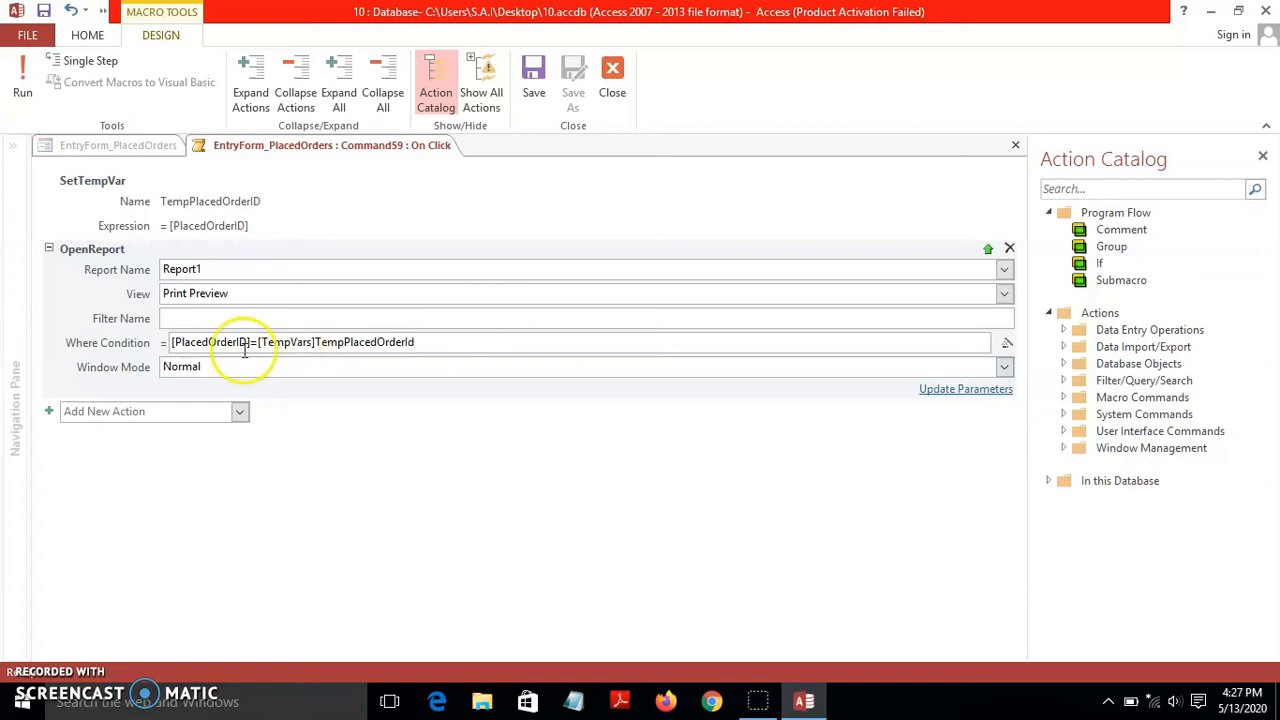
left_click(316, 342)
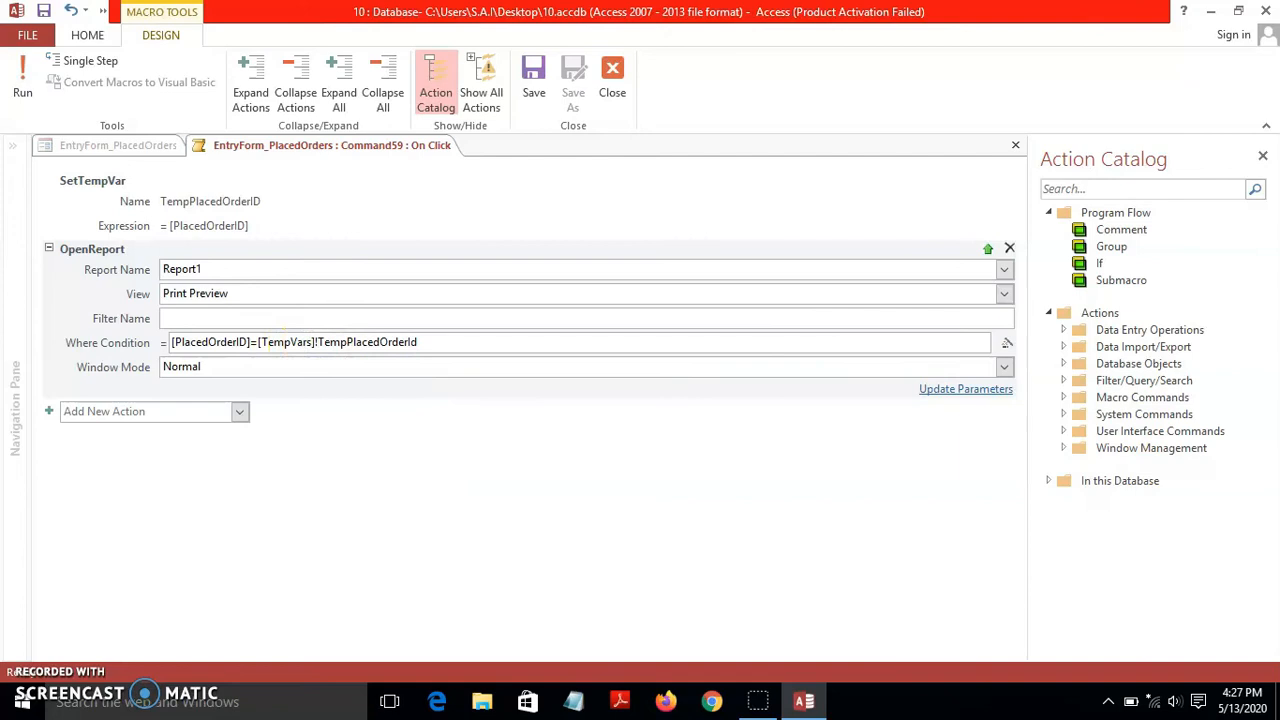
Save the button's On Click macro and close the macro builder.
left_click(372, 361)
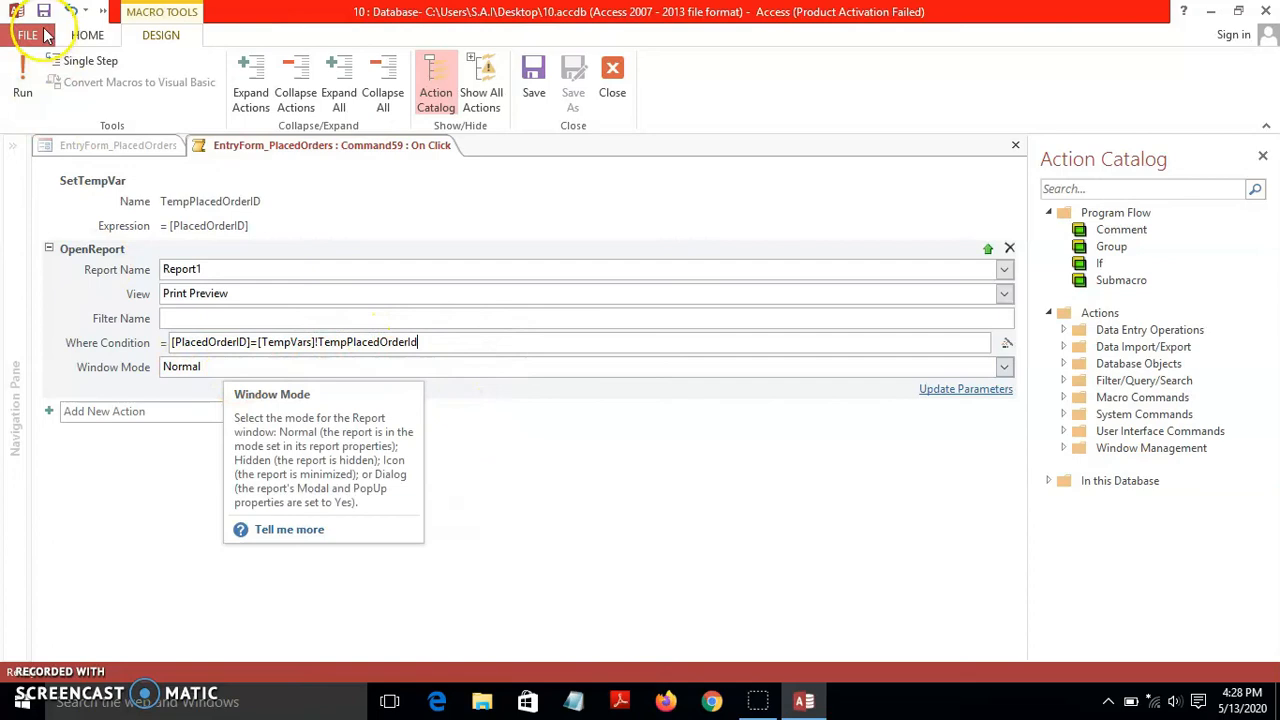
left_click(43, 11)
left_click(612, 80)
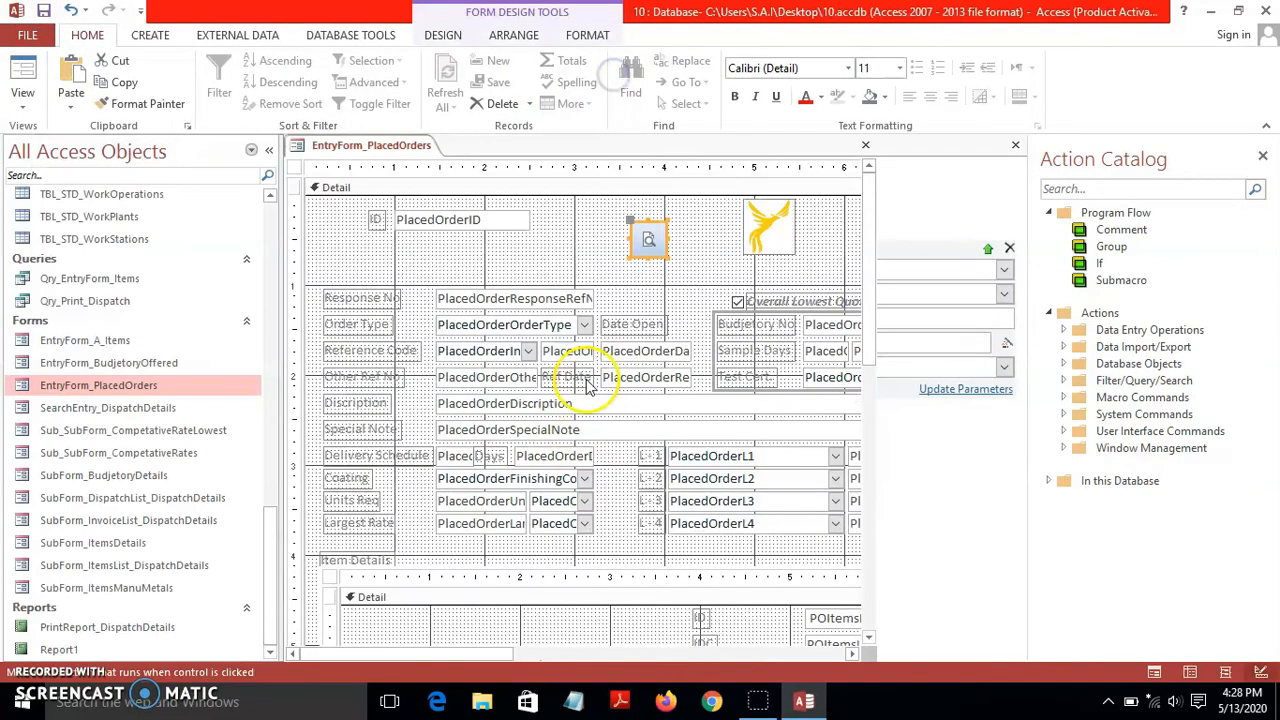
Switch EntryForm_PlacedOrders to Form view, preview the report for the first order, check its ID, and close the preview.
left_click(38, 88)
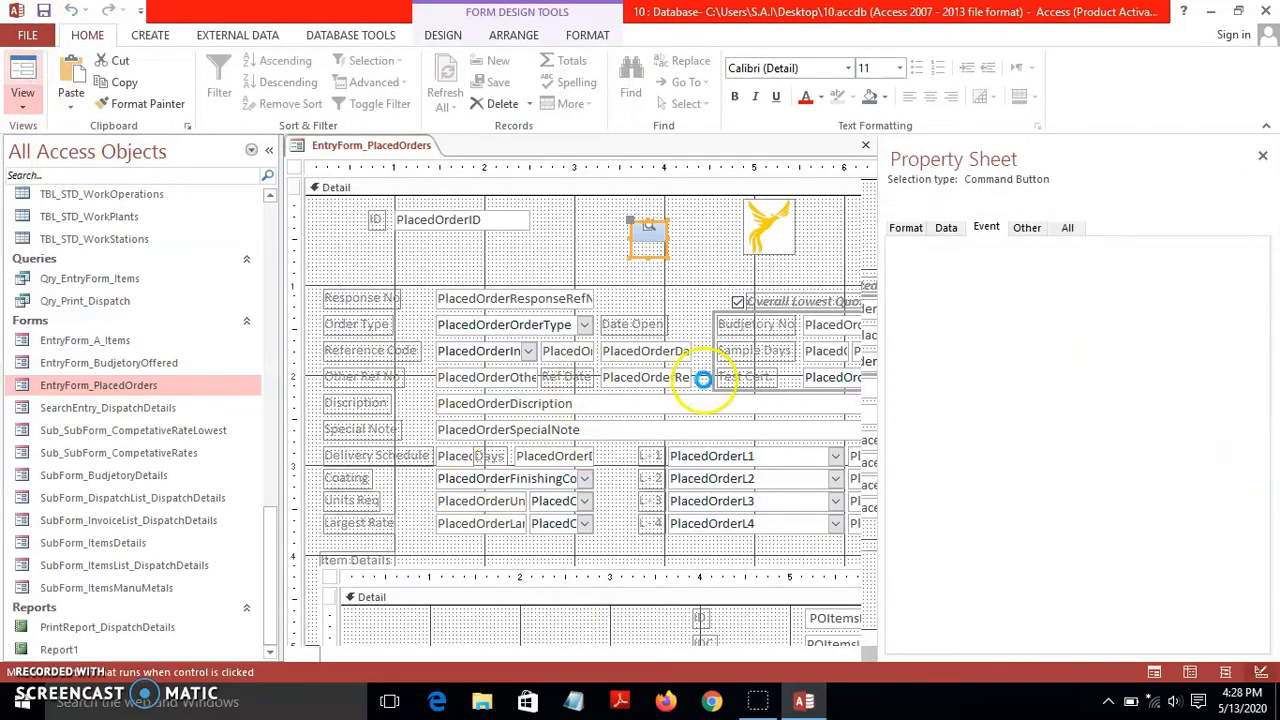
left_click(647, 202)
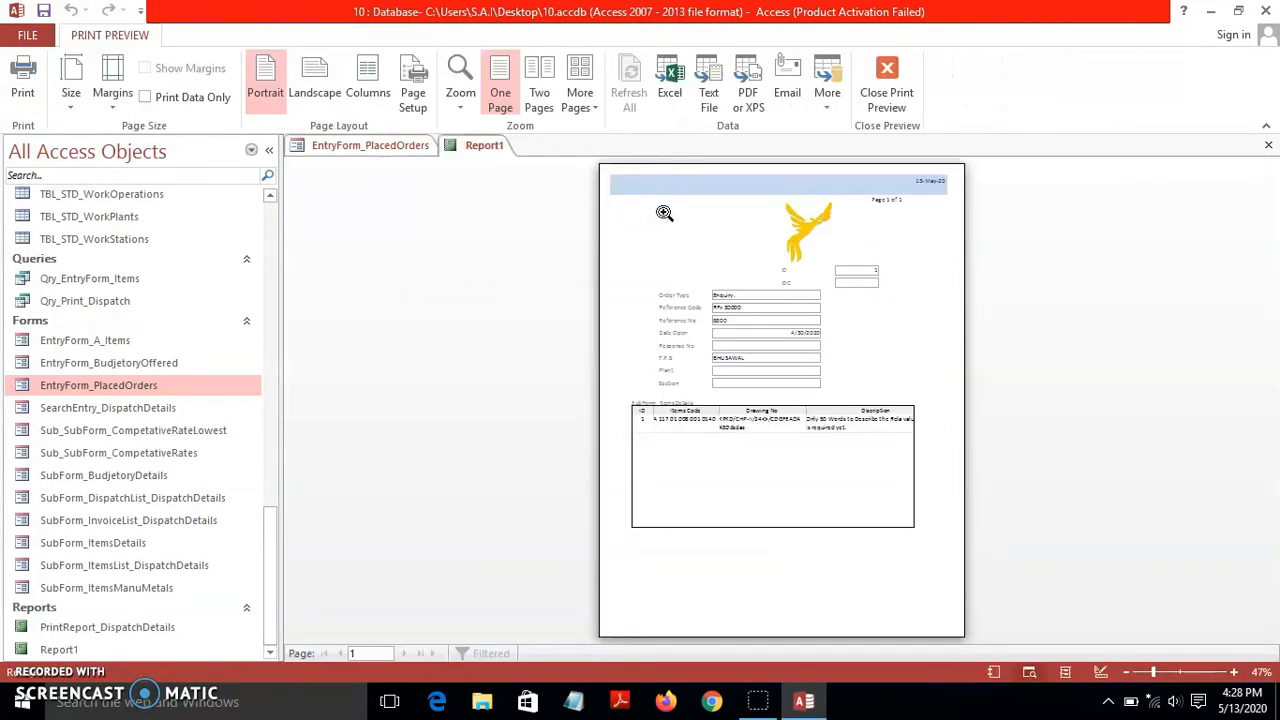
left_click(860, 243)
left_click(876, 308)
left_click(888, 272)
left_click(855, 272)
left_click(855, 272)
left_click(856, 273)
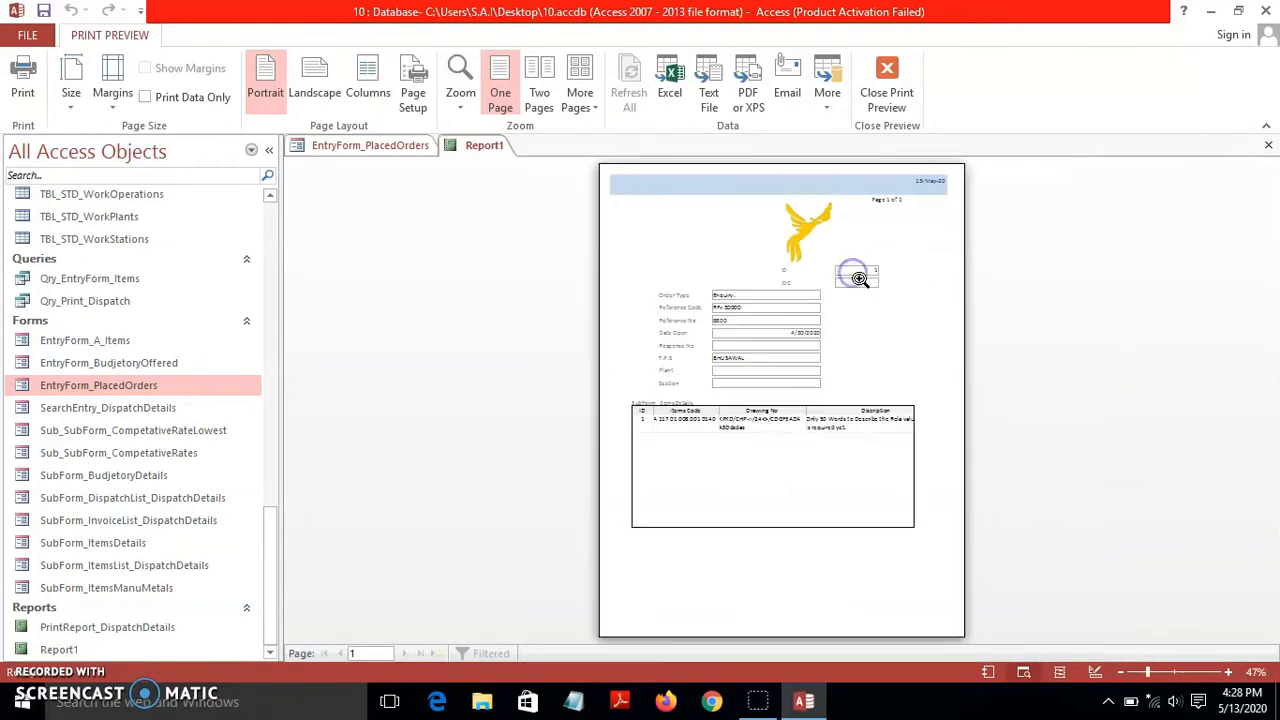
left_click(1268, 145)
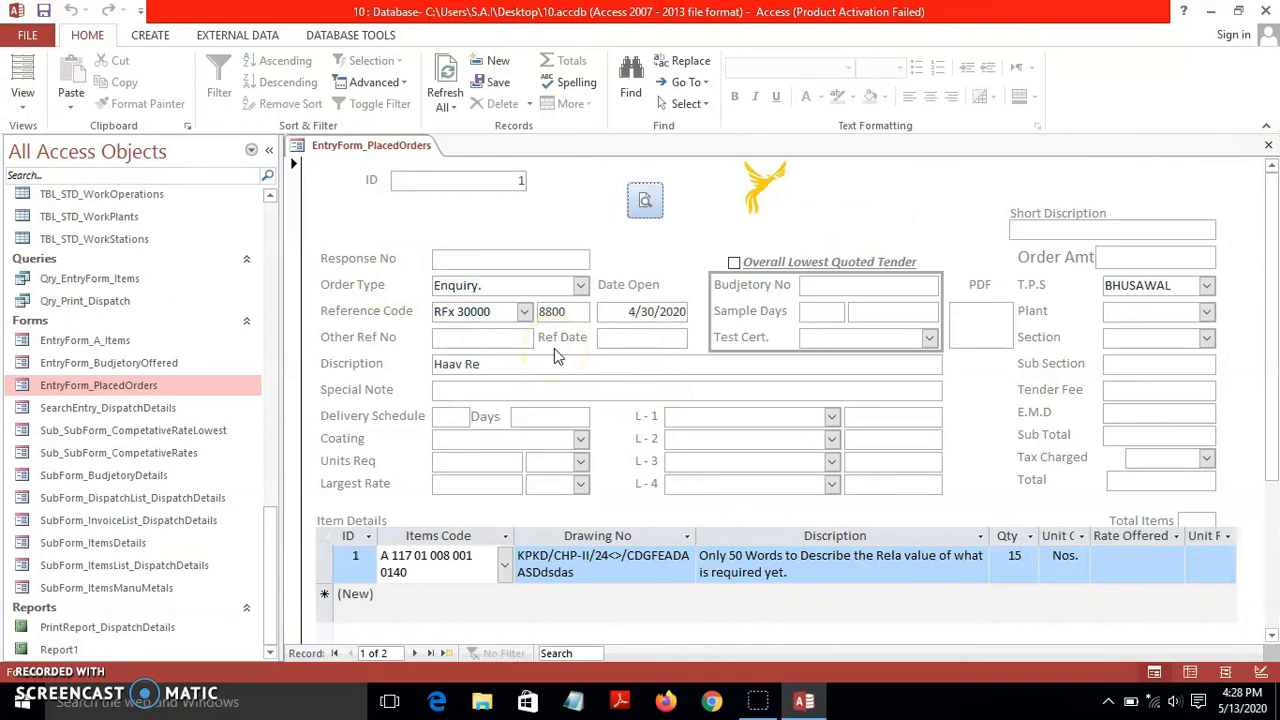
On the second order record, set the Reference Code to RFx 30000 and Date Open to 5/27/2020.
left_click(416, 653)
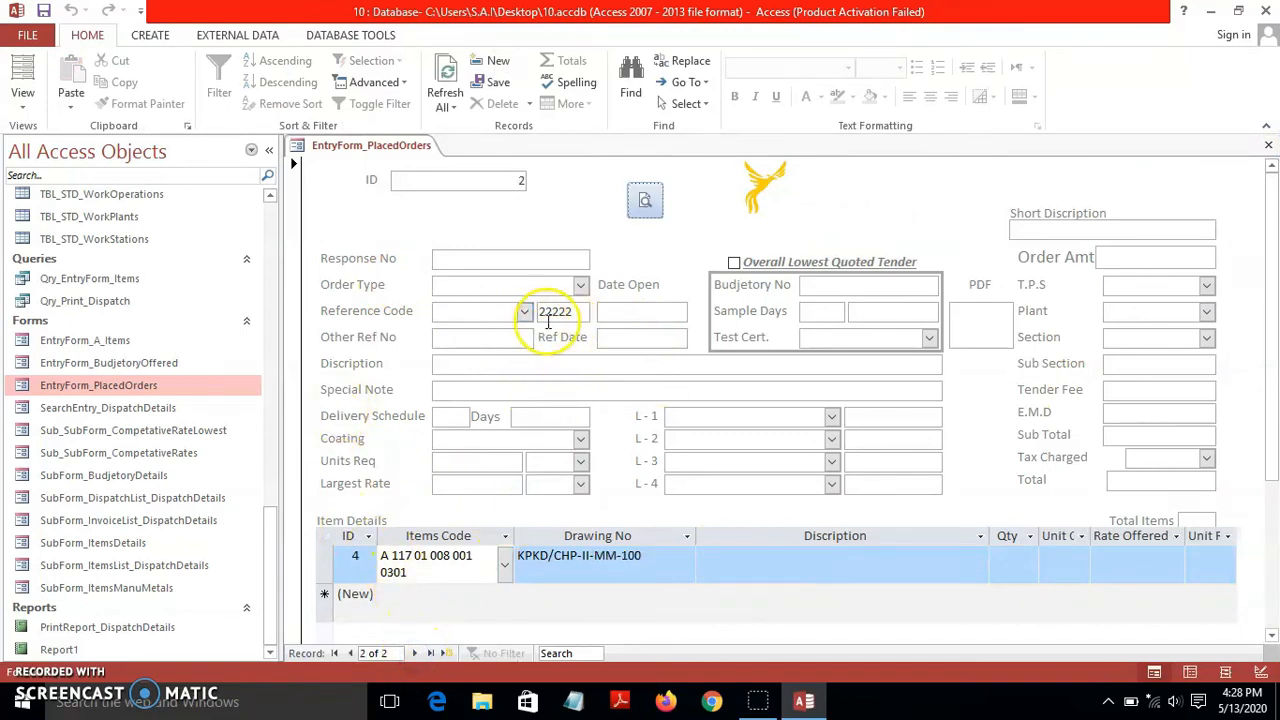
left_click(524, 311)
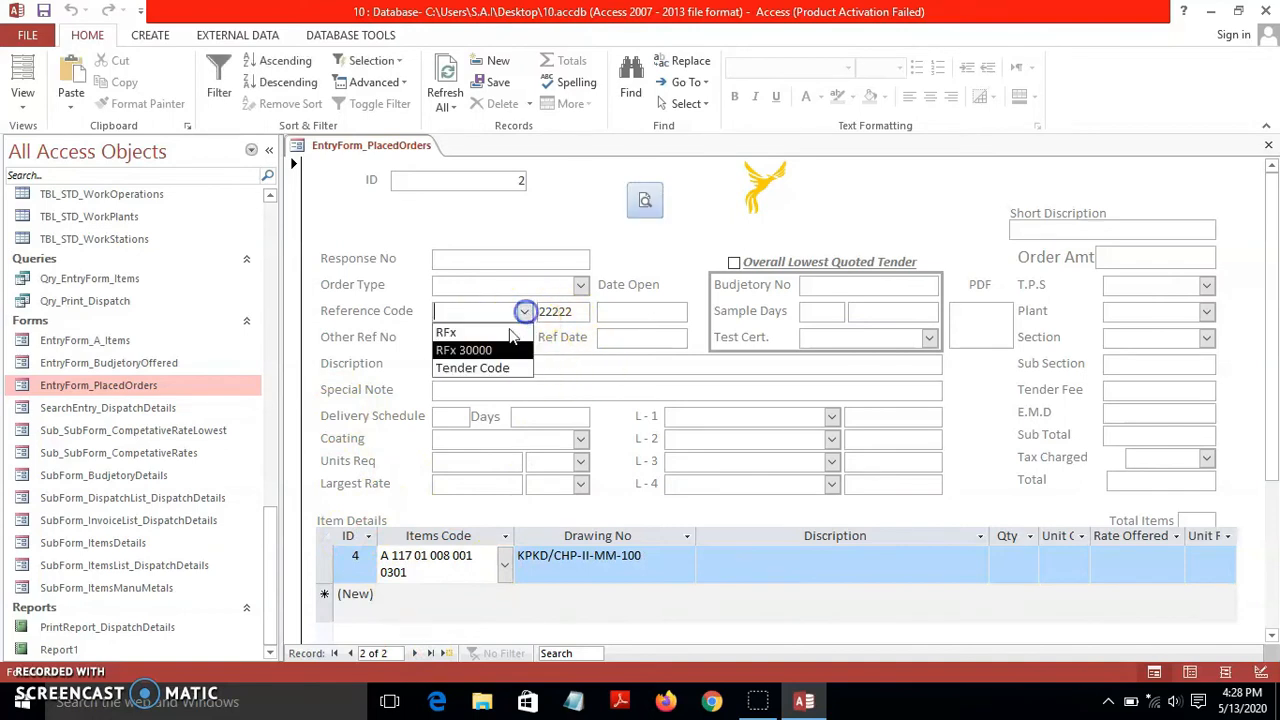
left_click(498, 352)
left_click(614, 314)
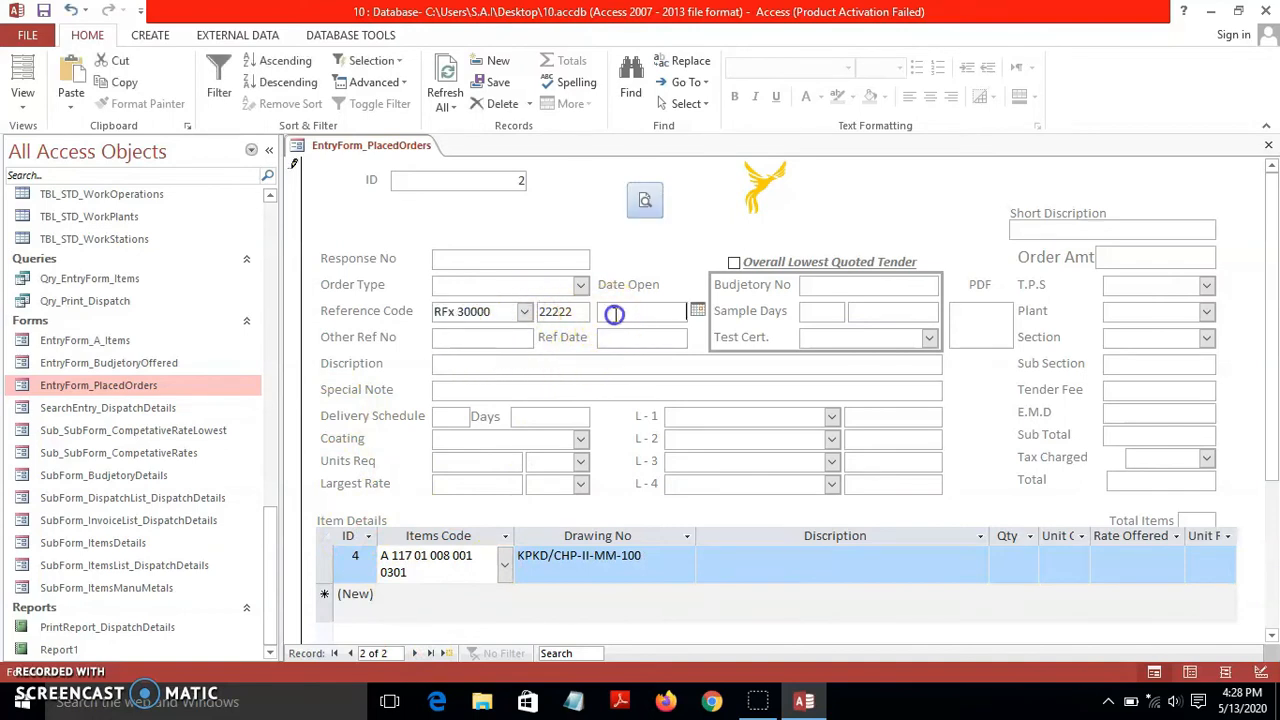
left_click(697, 311)
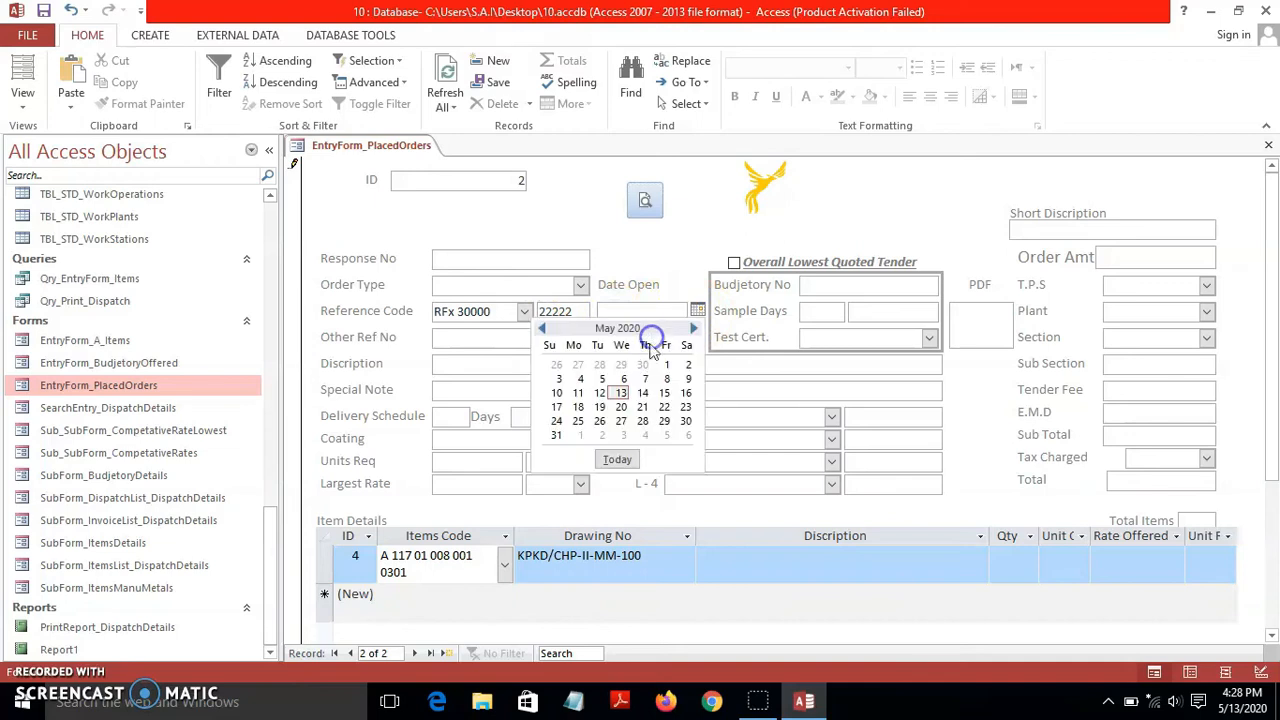
left_click(619, 423)
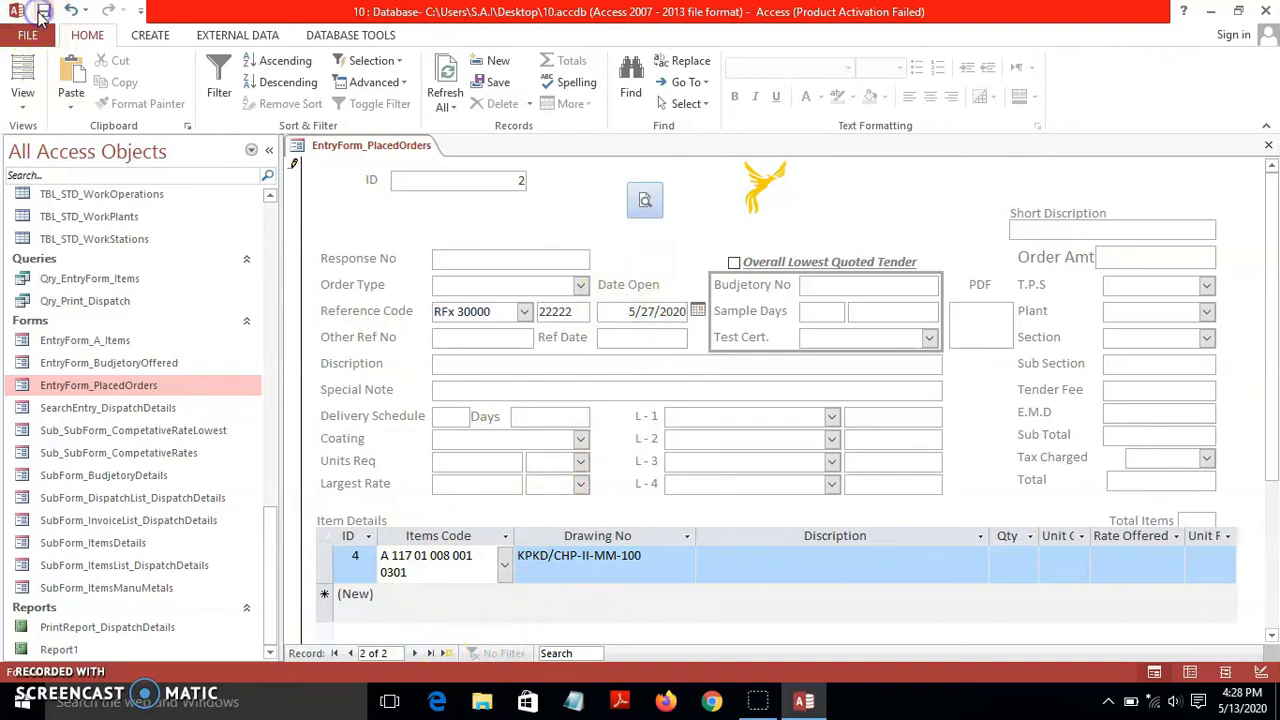
Add a new order record with Reference Code RFx 30000, reference number 3333 and Date Open 5/13/2020.
left_click(416, 653)
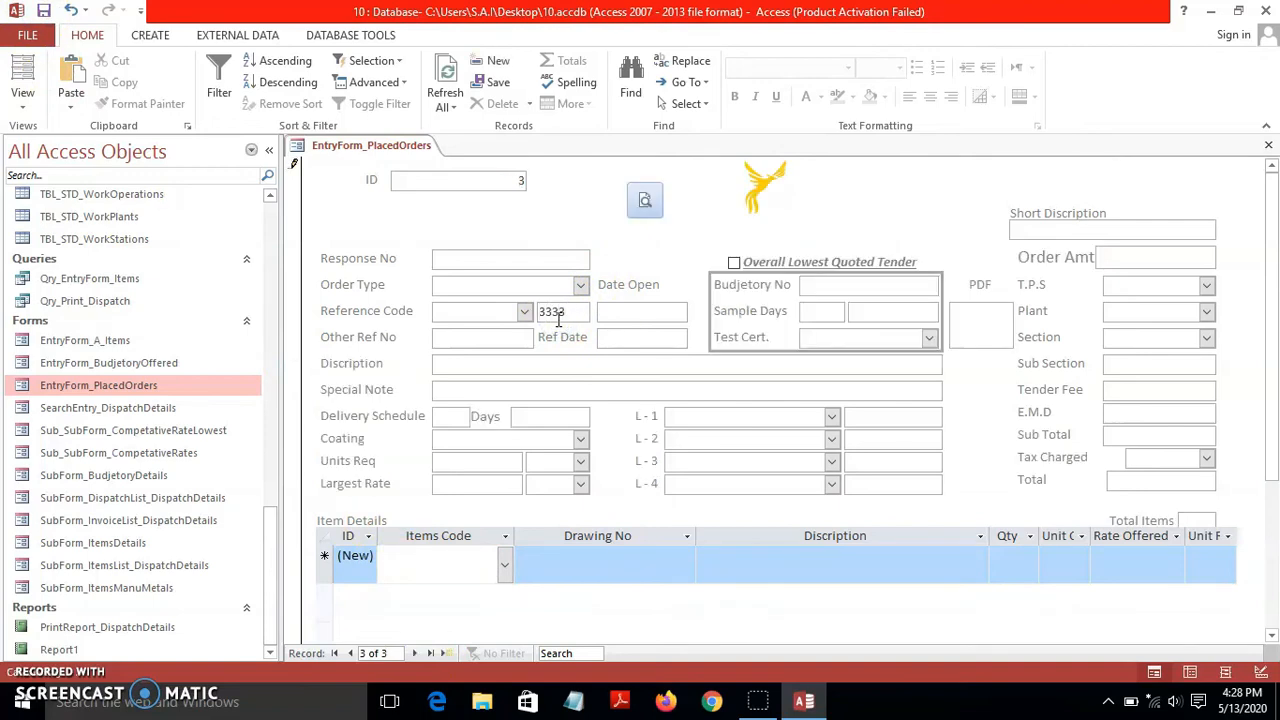
left_click(524, 311)
left_click(505, 346)
left_click(648, 314)
left_click(697, 311)
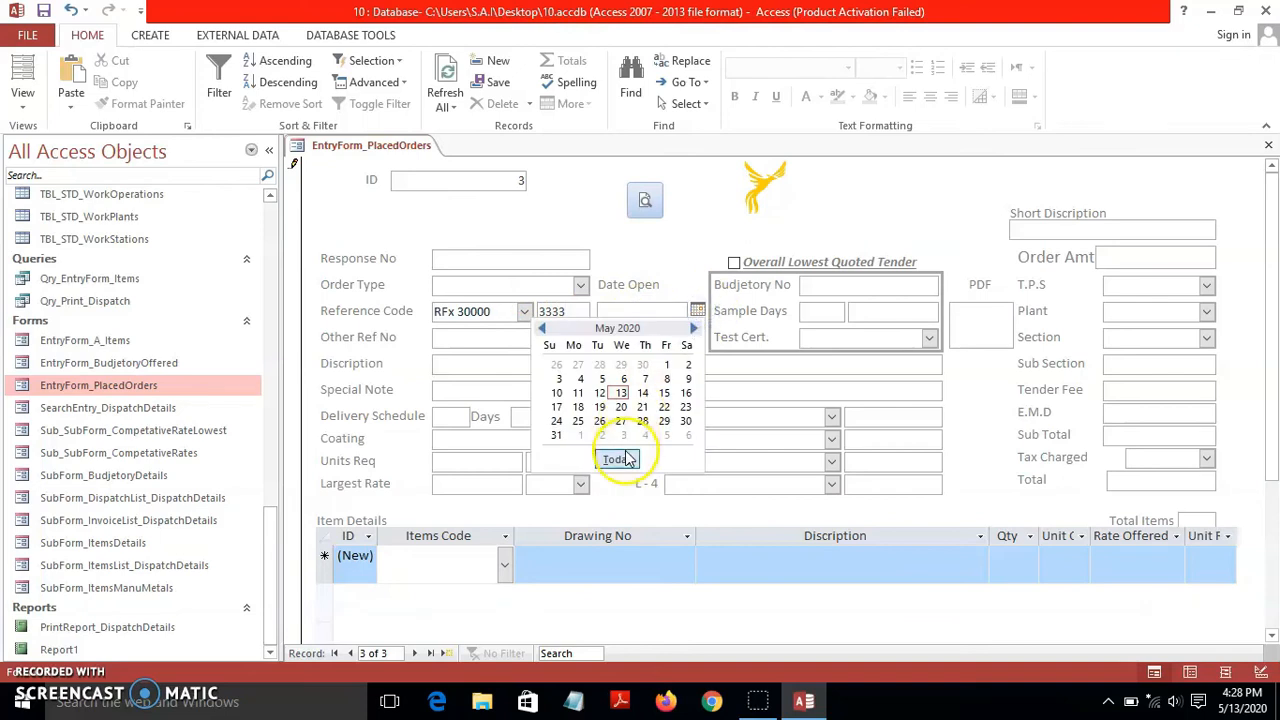
left_click(622, 452)
left_click(500, 335)
left_click(615, 340)
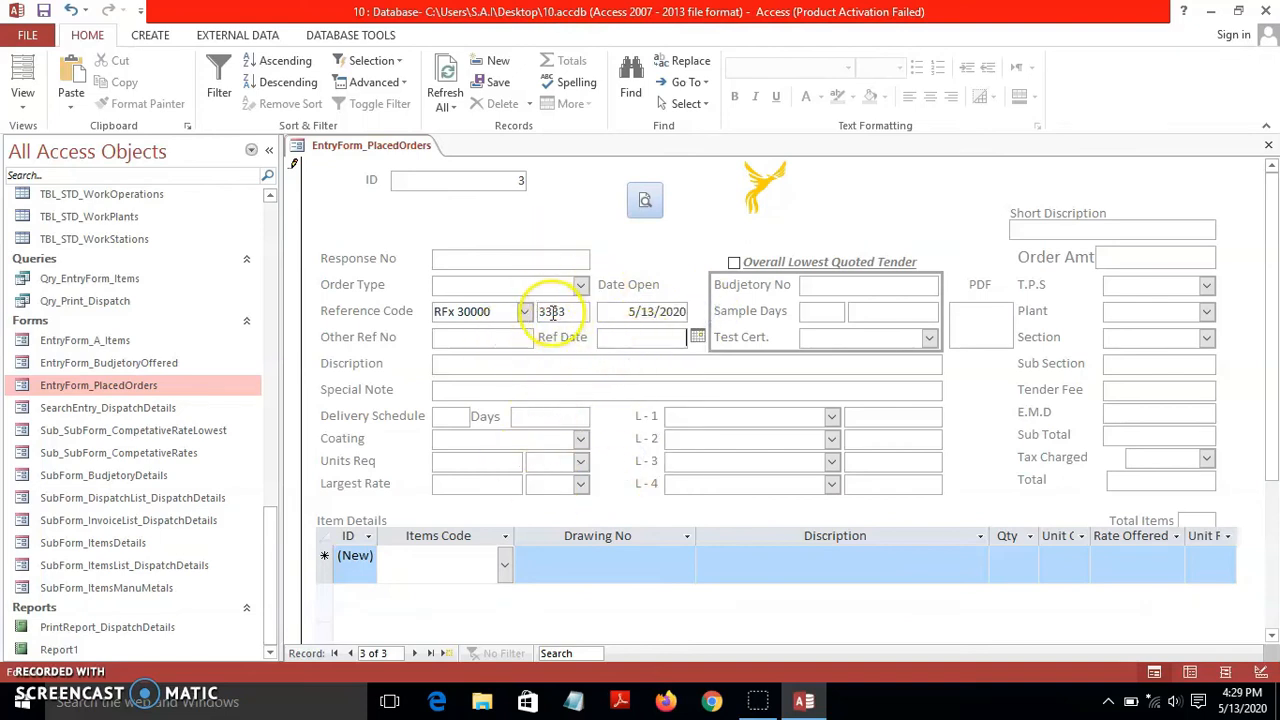
left_click(506, 566)
left_click(491, 535)
left_click(500, 605)
left_click(506, 604)
left_click(470, 578)
left_click(632, 285)
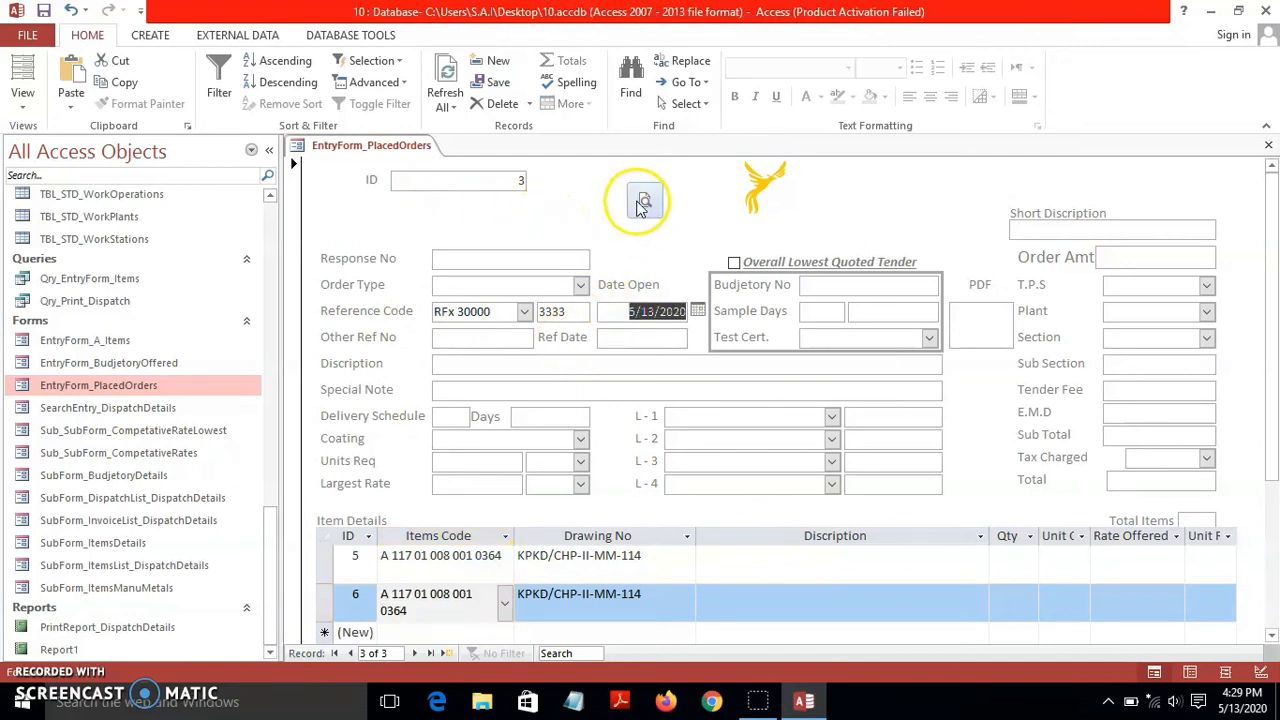
Preview the report for the third order and zoom in to check its ID and details.
left_click(642, 203)
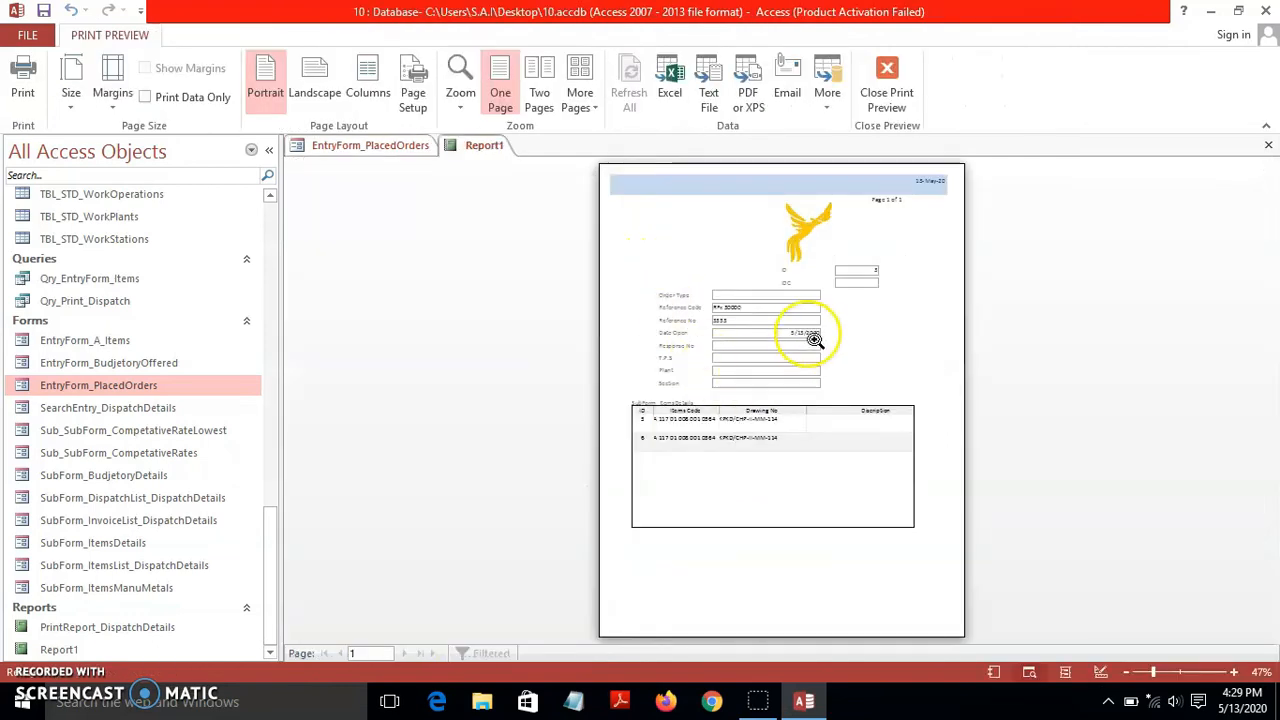
left_click(883, 270)
left_click(881, 268)
left_click(880, 270)
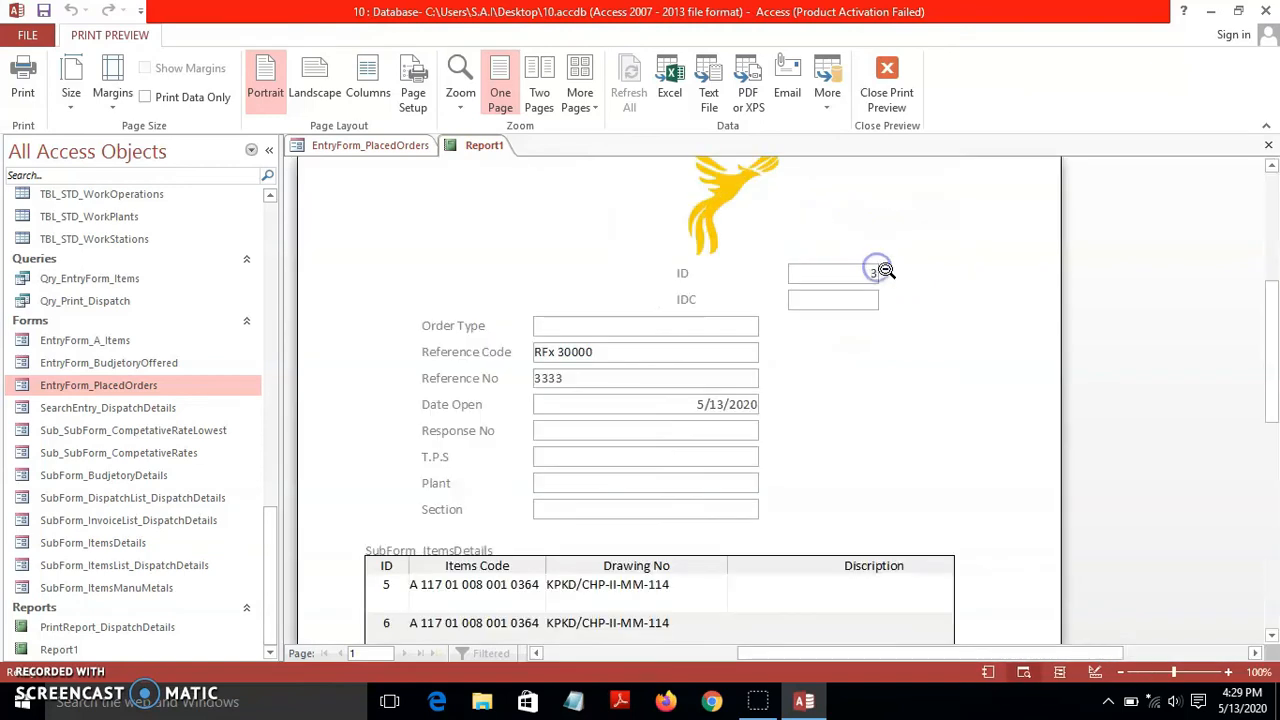
mouse_move(1268, 357)
left_mouse_down()
mouse_move(1268, 228)
mouse_move(1269, 470)
mouse_move(1268, 212)
mouse_move(1269, 455)
mouse_move(1248, 274)
mouse_move(1263, 343)
left_mouse_up()
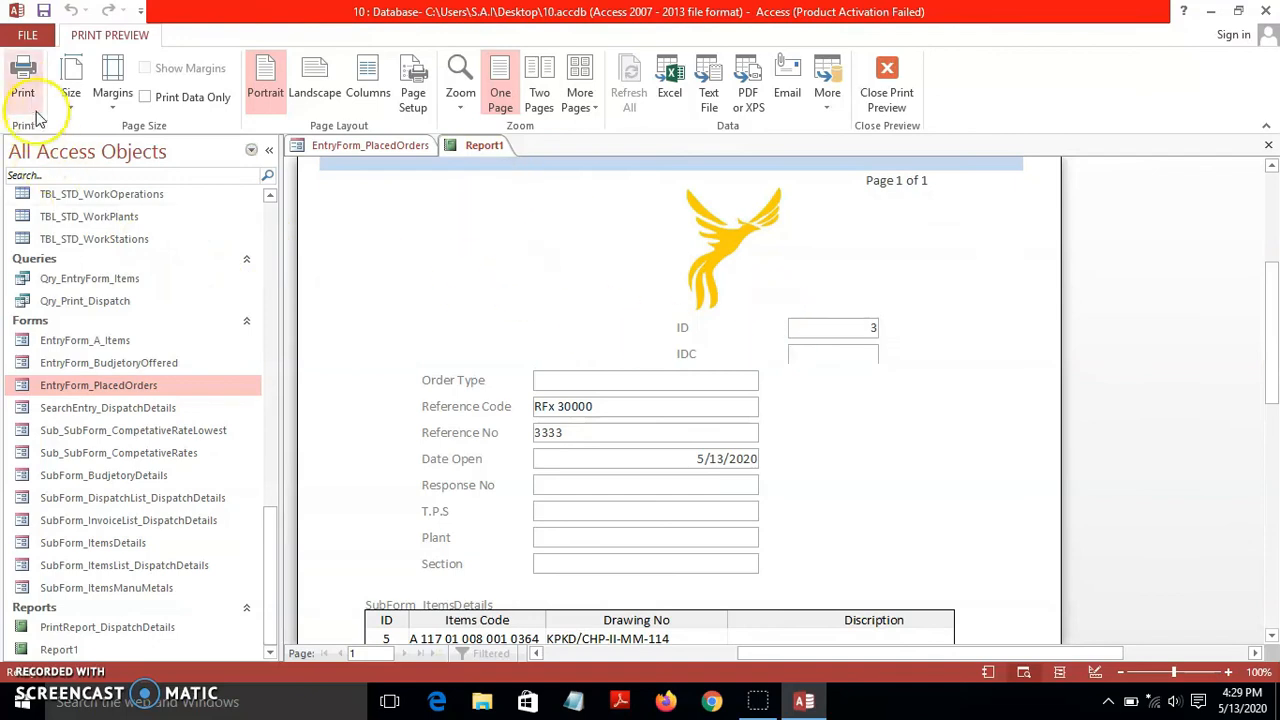
Print the previewed report with Microsoft Print to PDF, saving it as 1 in the 0.1 DataBse folder.
left_click(24, 80)
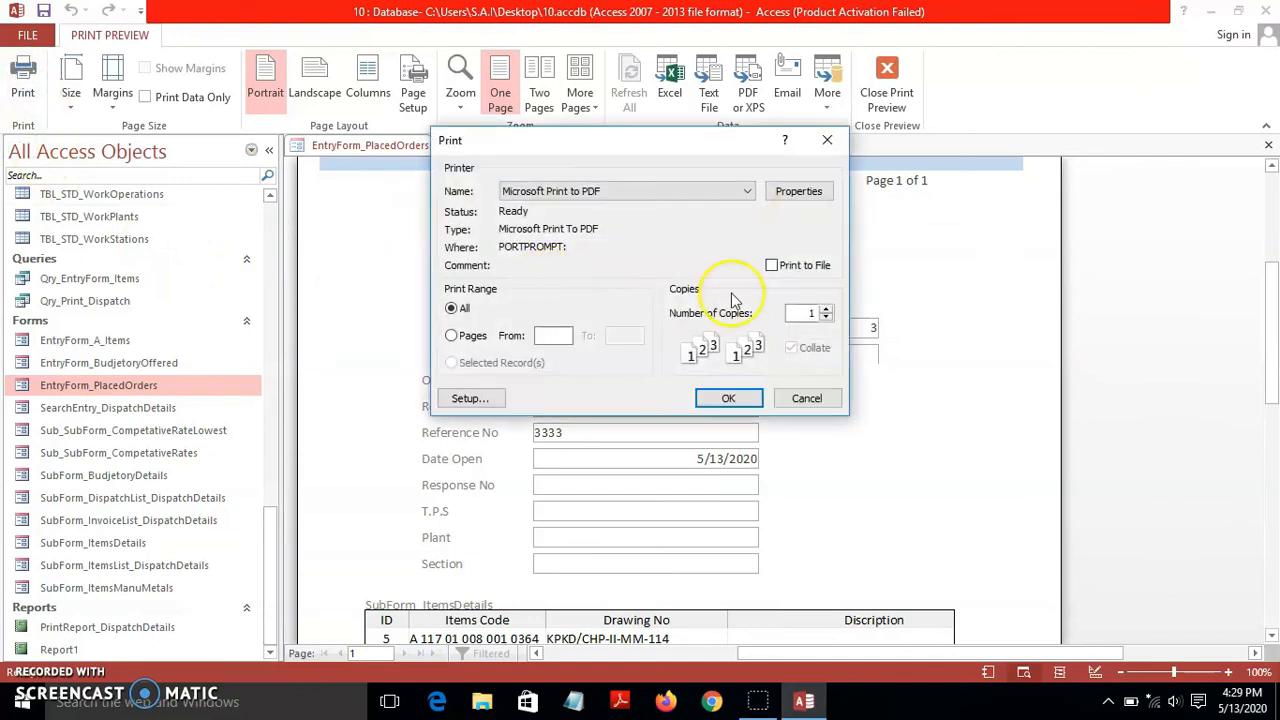
left_click(748, 397)
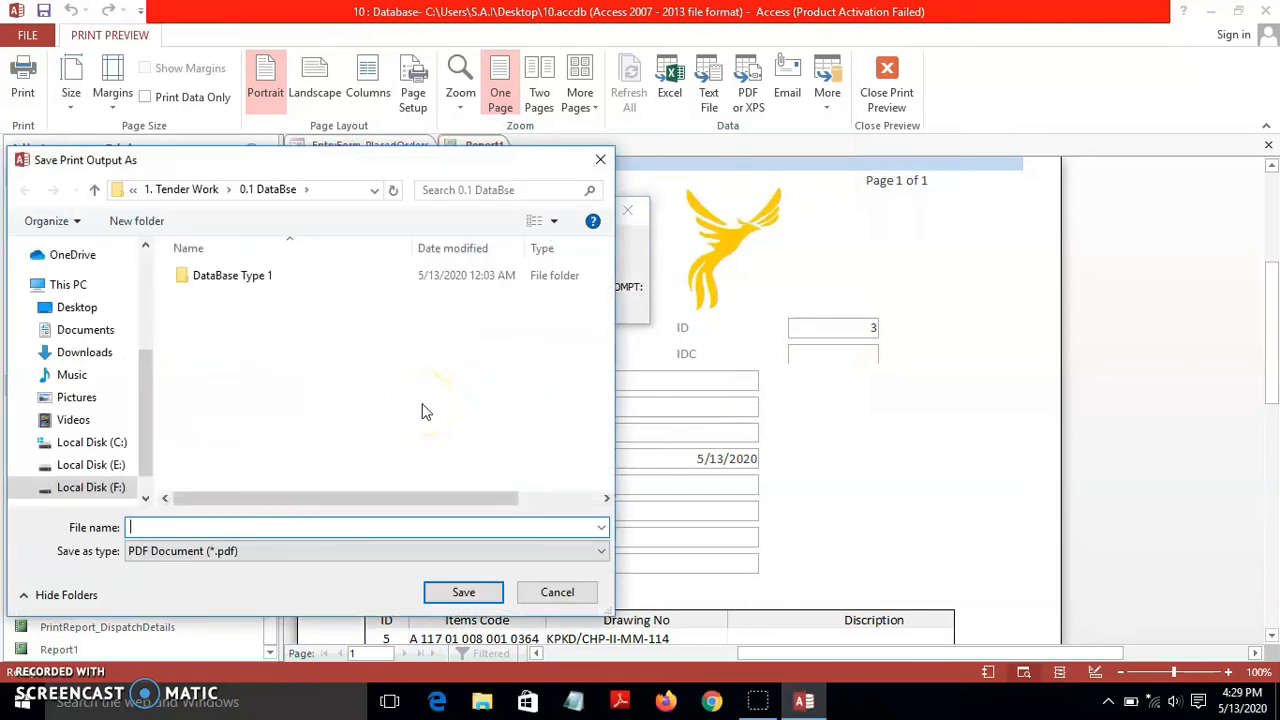
type("1")
key("Return")
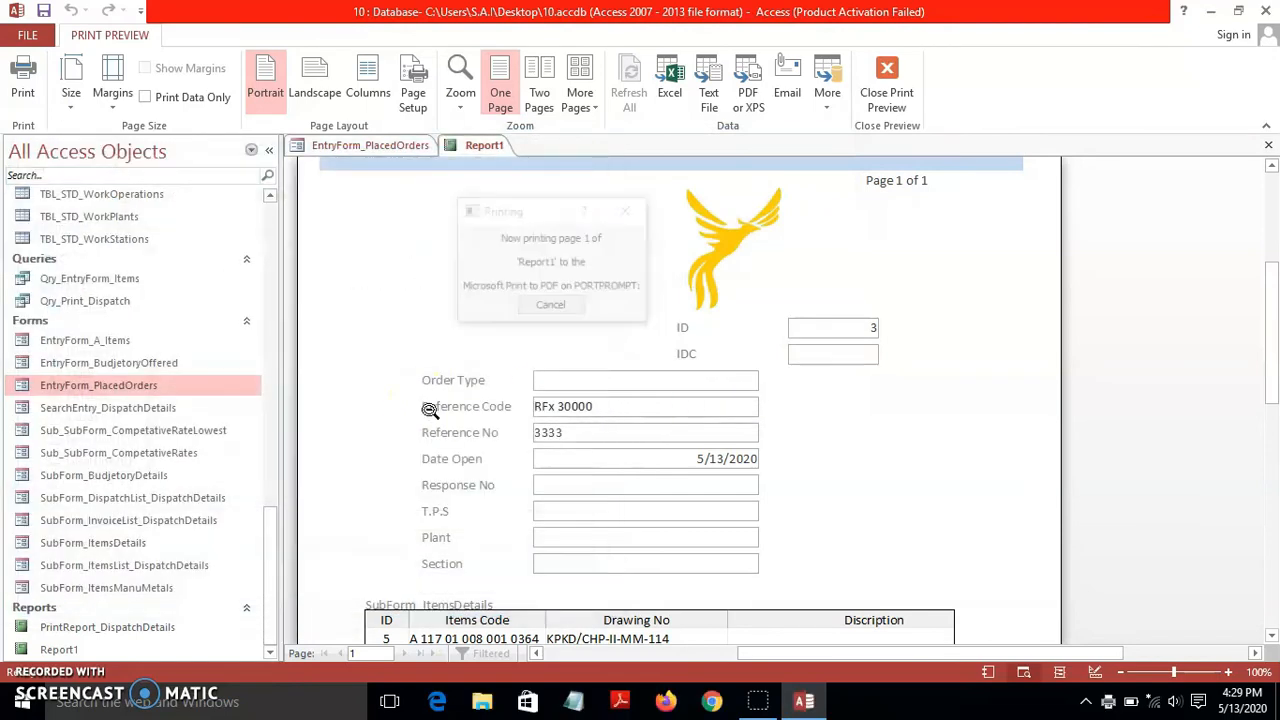
Switch to File Explorer and open the PDF named 1 from the 0.1 DataBse folder under 1. Tender Work on drive F.
left_click(483, 702)
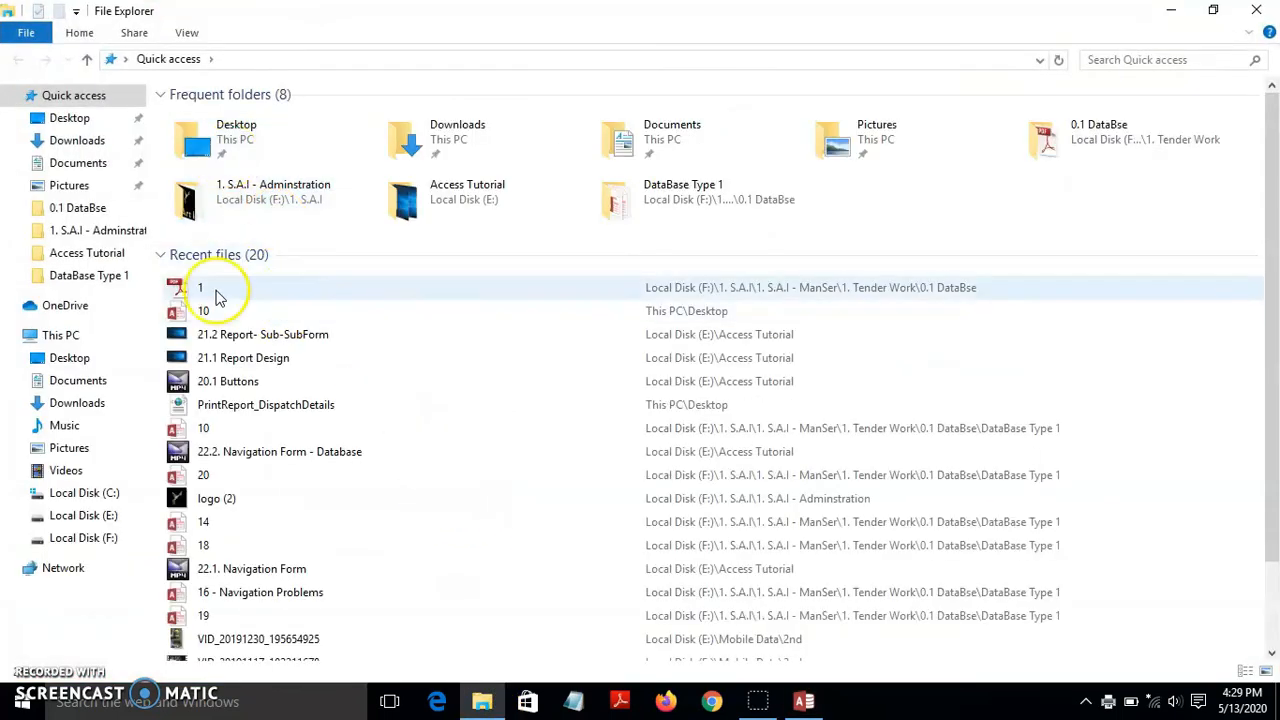
left_click(106, 537)
double_click(207, 117)
left_click(237, 135)
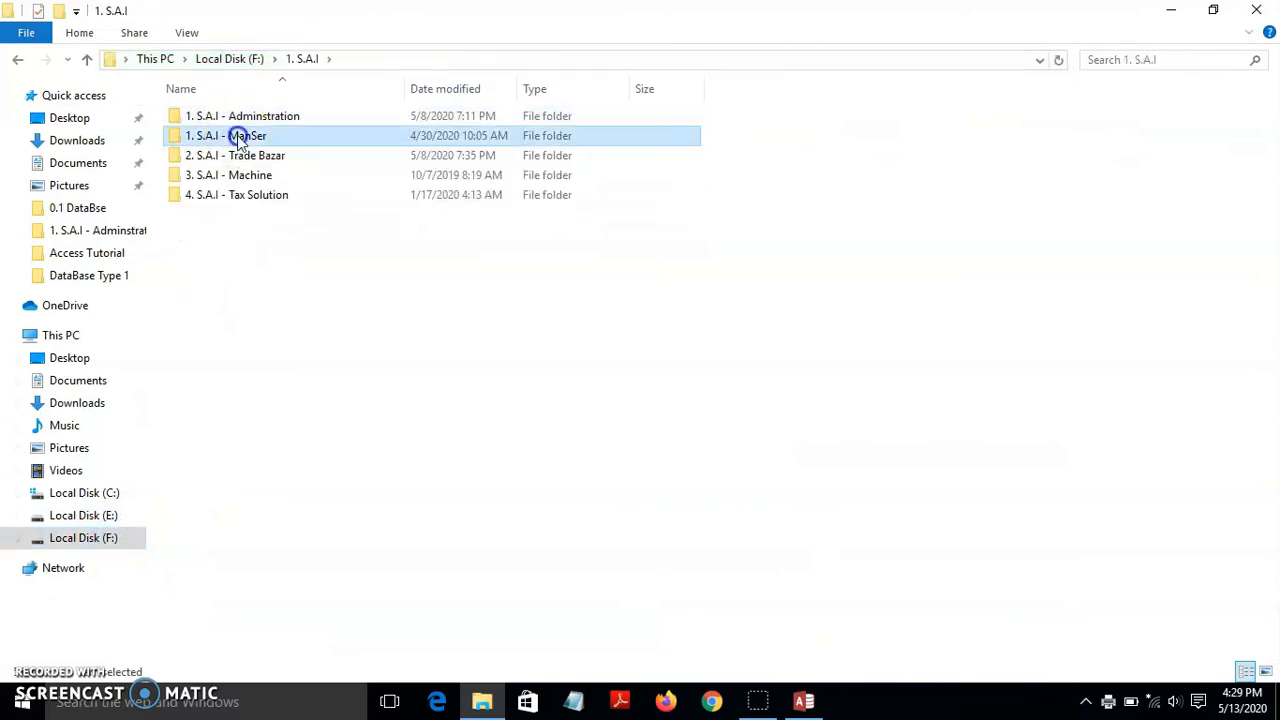
double_click(237, 135)
double_click(229, 116)
double_click(236, 118)
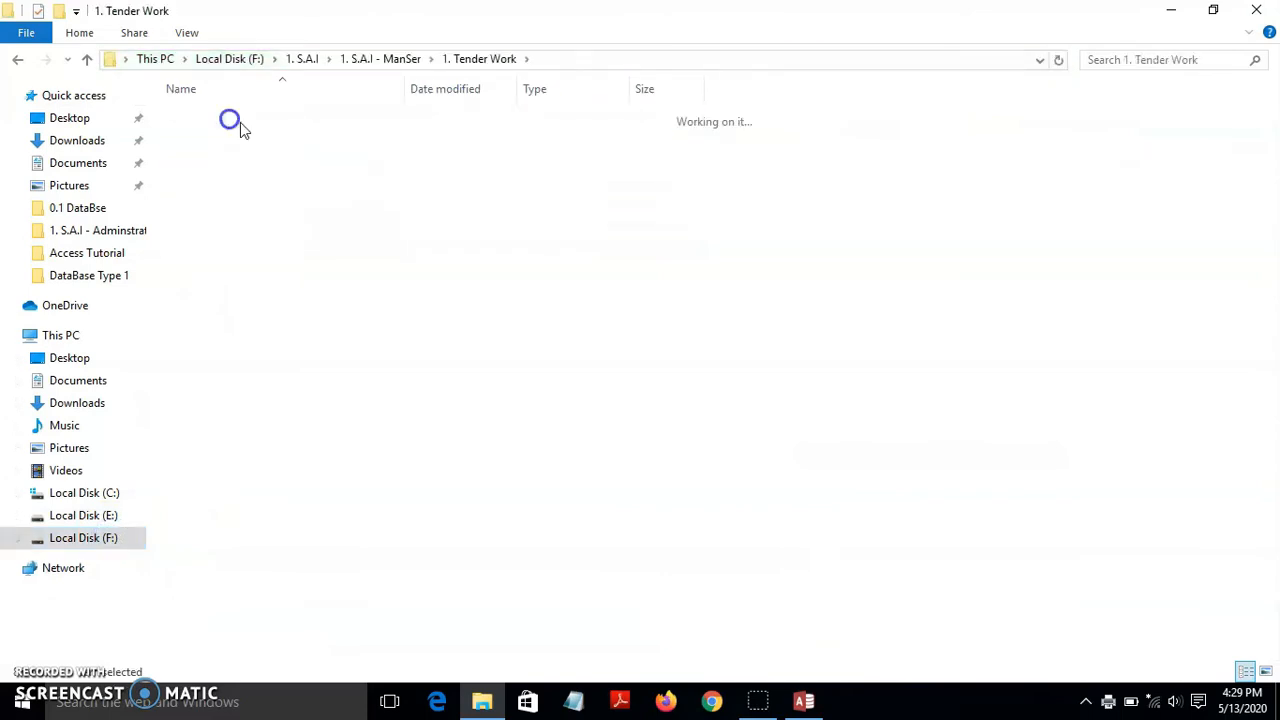
double_click(194, 140)
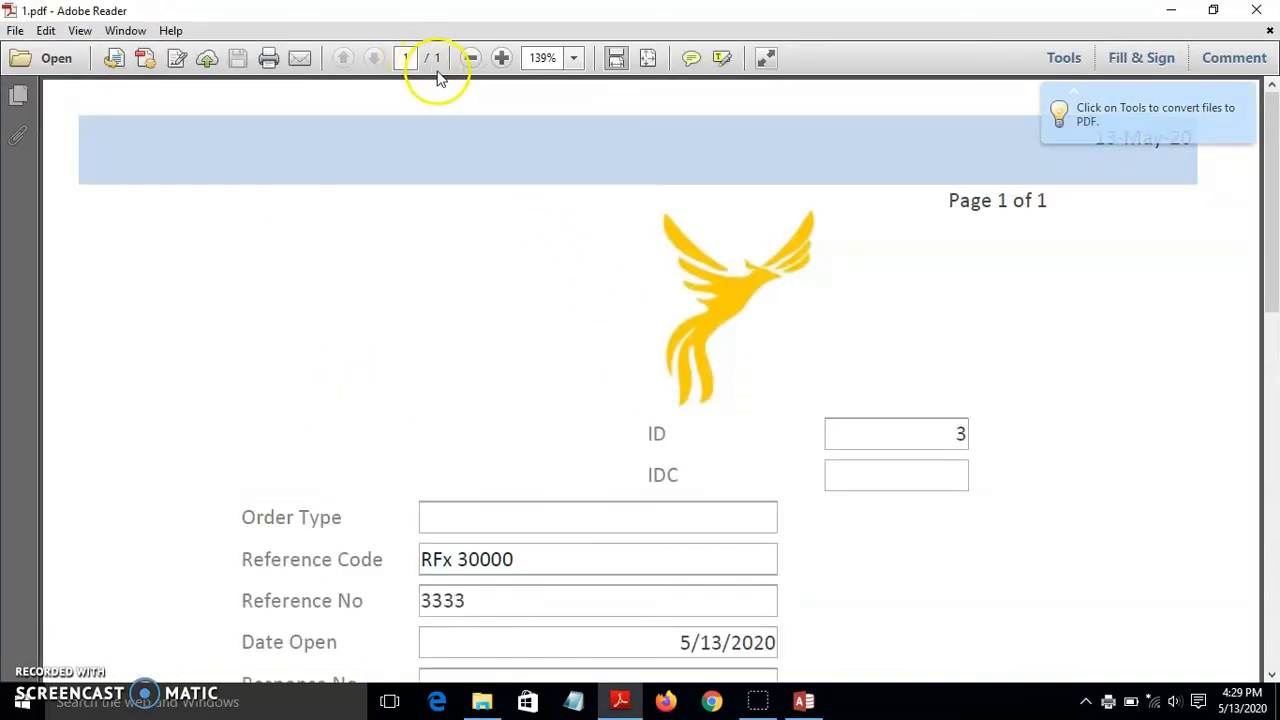
Examine the whole printed page in the PDF, including its items table, and close the PDF and File Explorer.
left_click(471, 58)
left_click(471, 58)
left_click(471, 58)
left_click(471, 58)
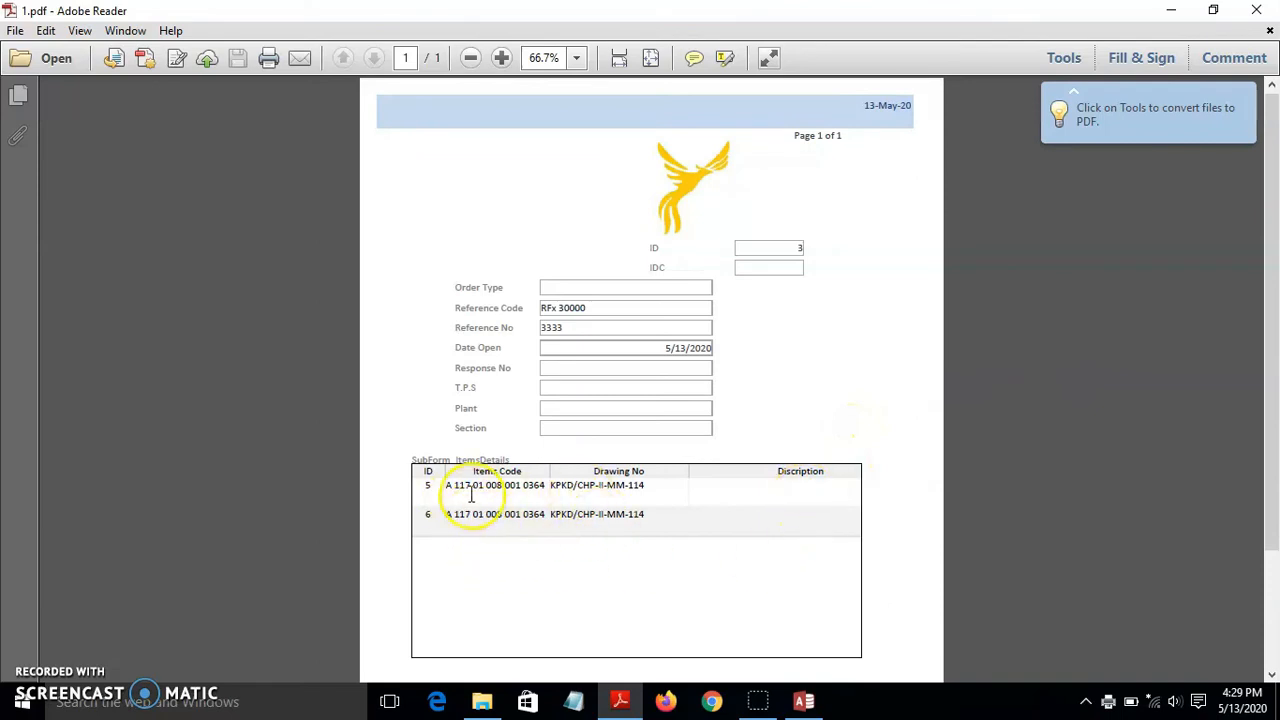
left_click(1256, 10)
left_click(1256, 10)
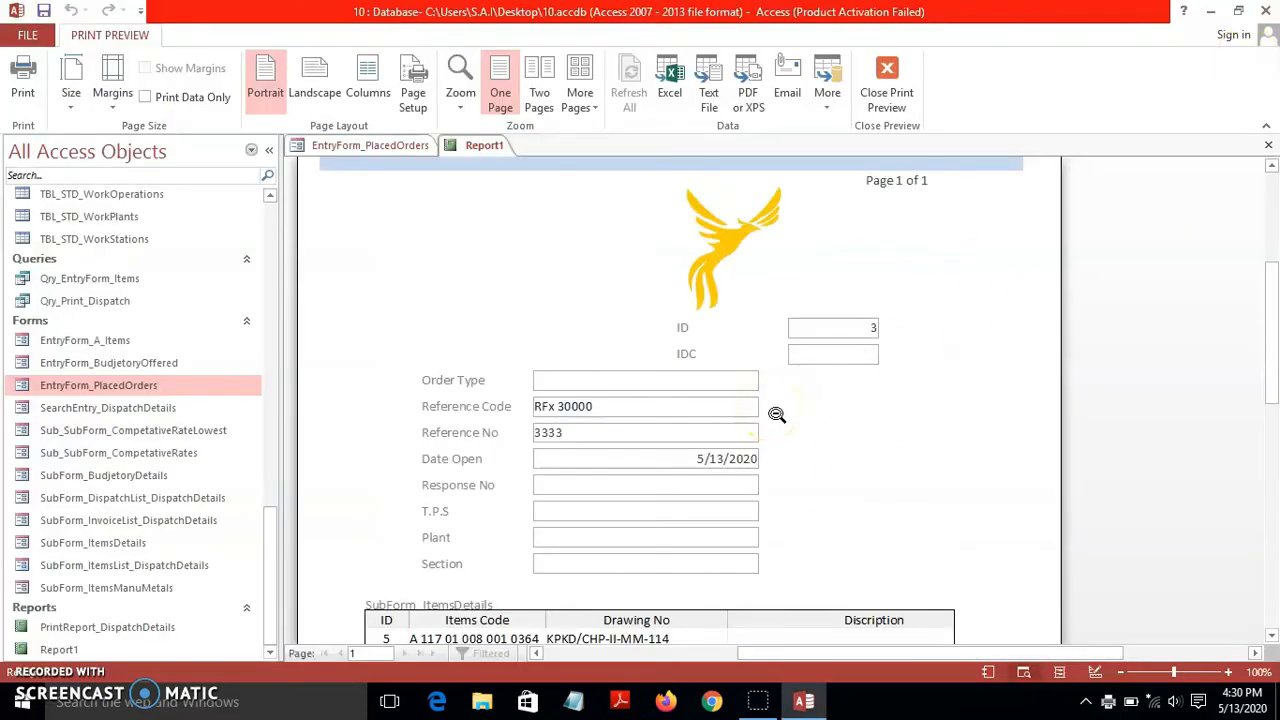
Close the Report1 print preview and return to EntryForm_PlacedOrders.
left_click(1269, 149)
left_click(640, 208)
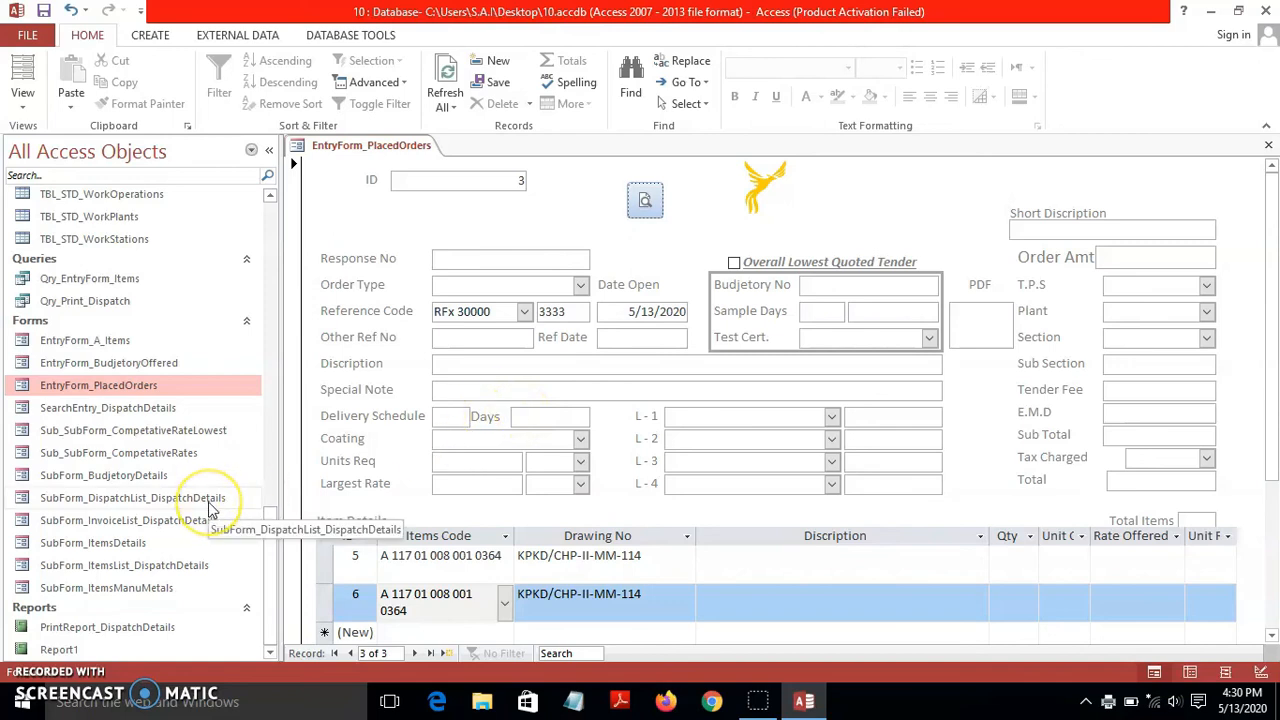
left_click(644, 214)
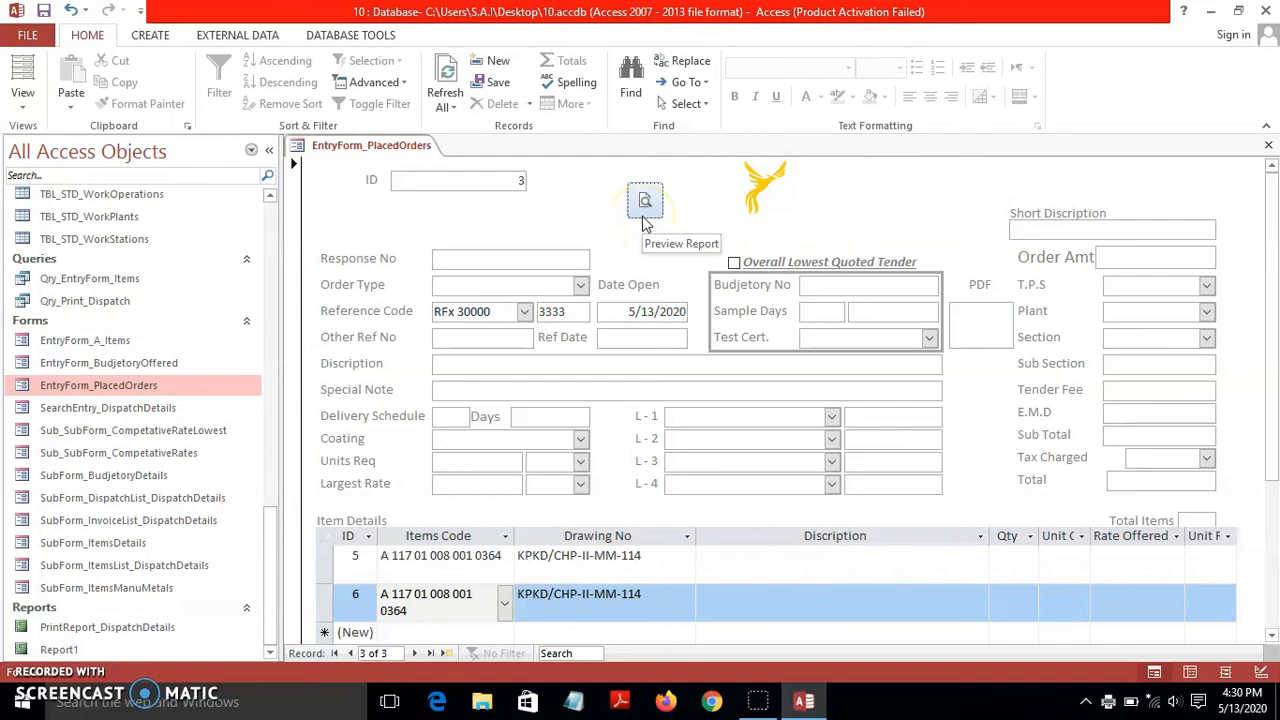
Set the third order's Order Type first to Re-Float, change it to Tender, and close the form.
left_click(580, 285)
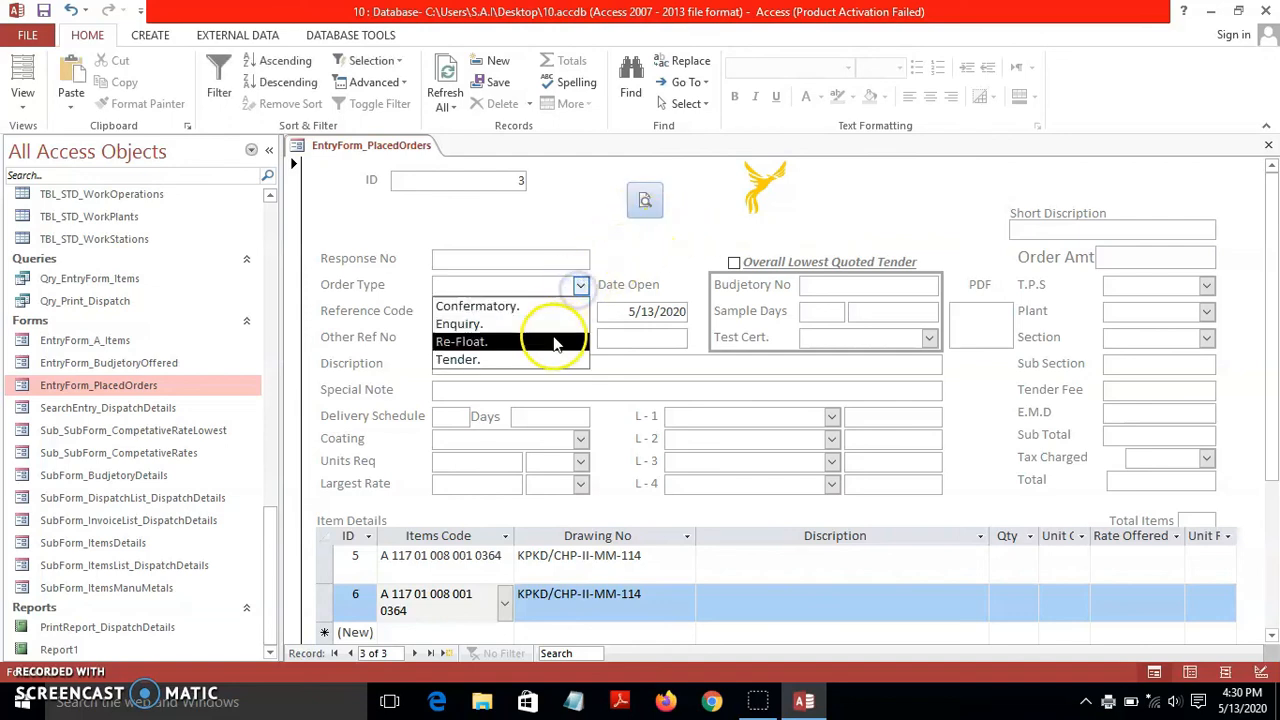
left_click(555, 342)
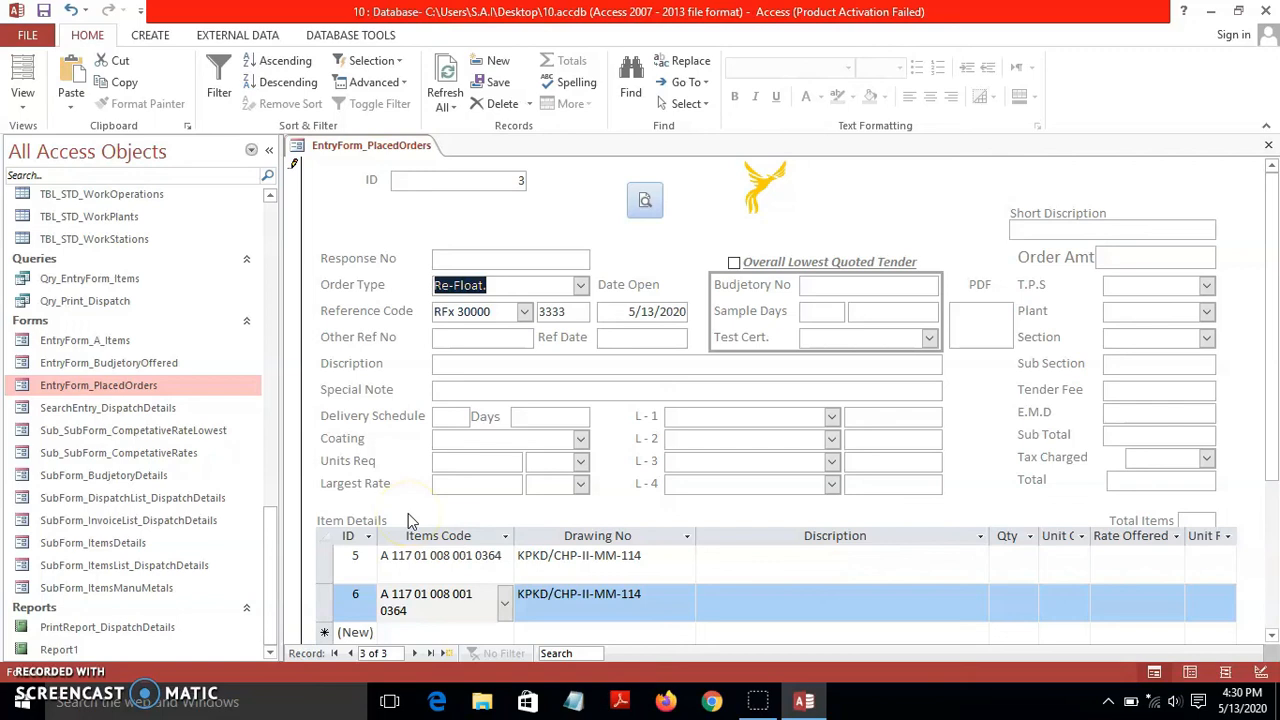
left_click(580, 285)
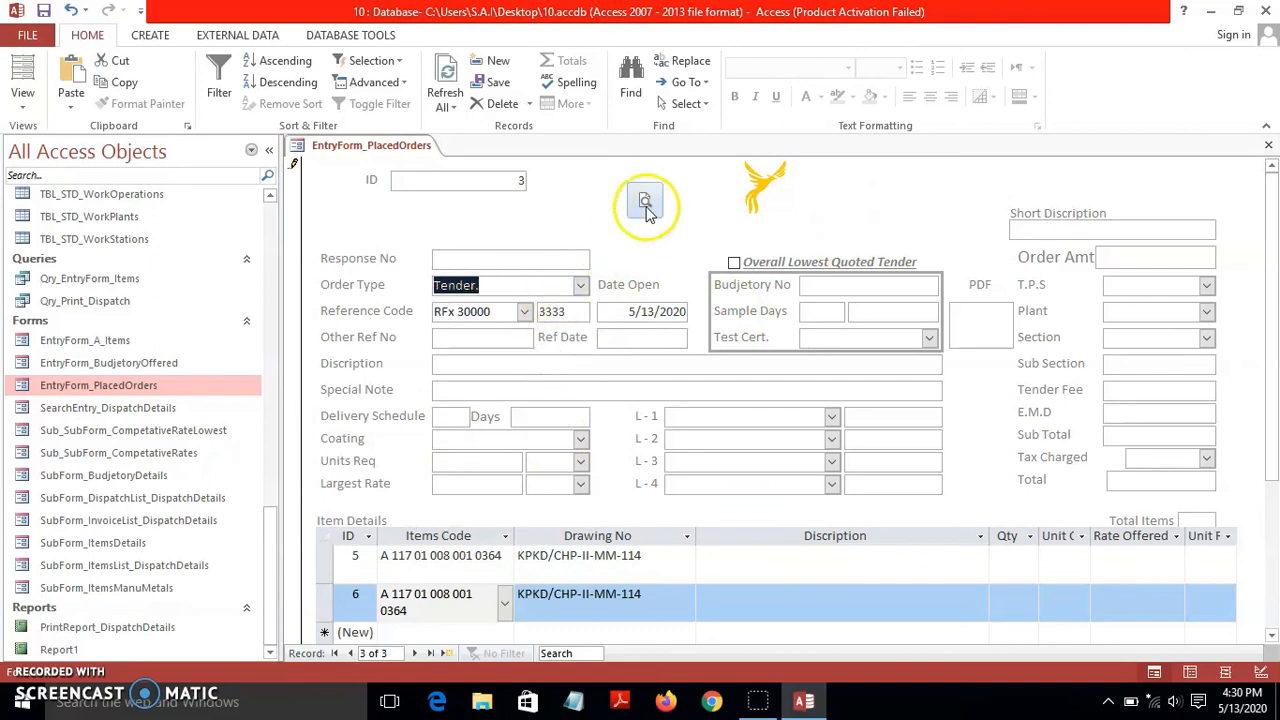
left_click(1268, 146)
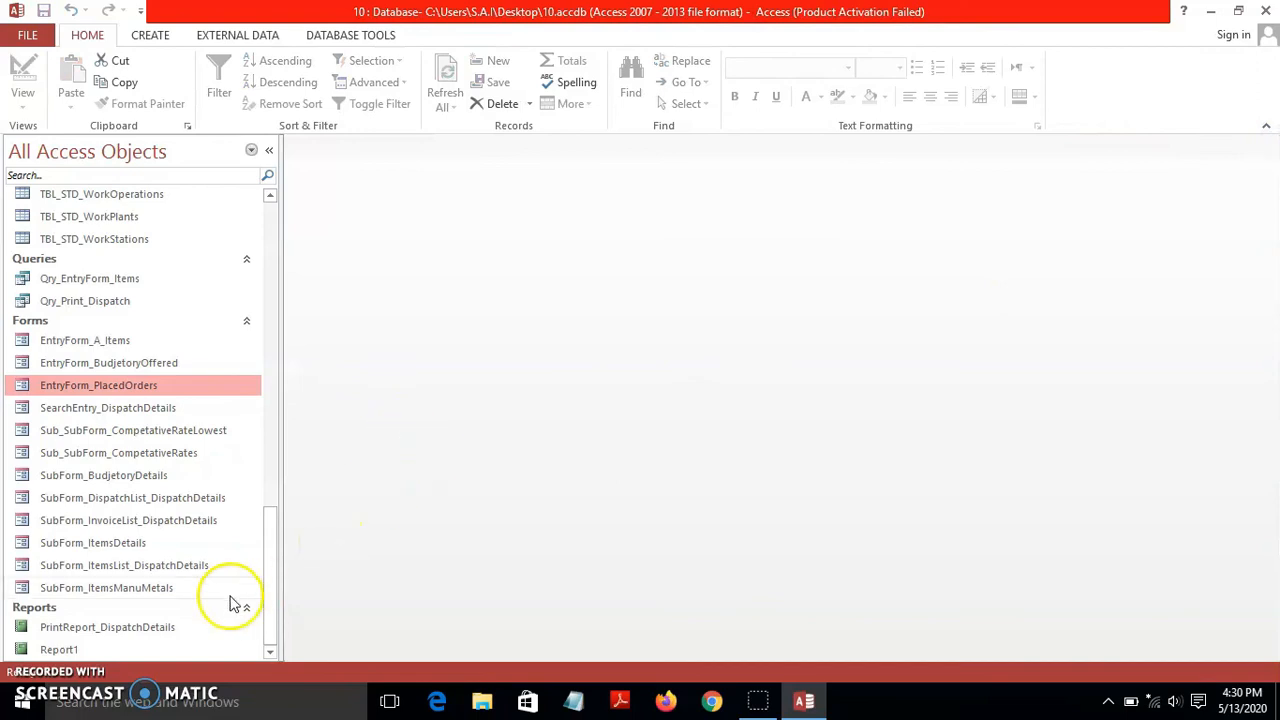
left_click_drag(274, 591, 309, 191)
left_click_drag(273, 230, 254, 609)
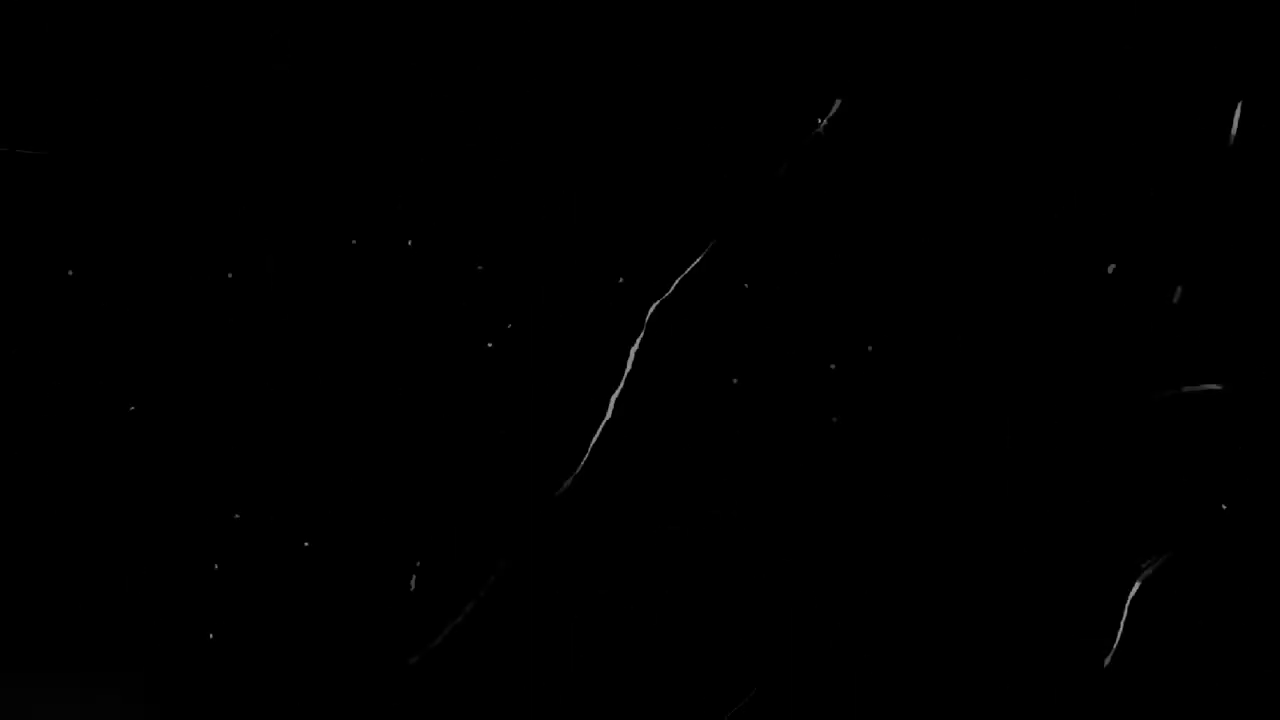